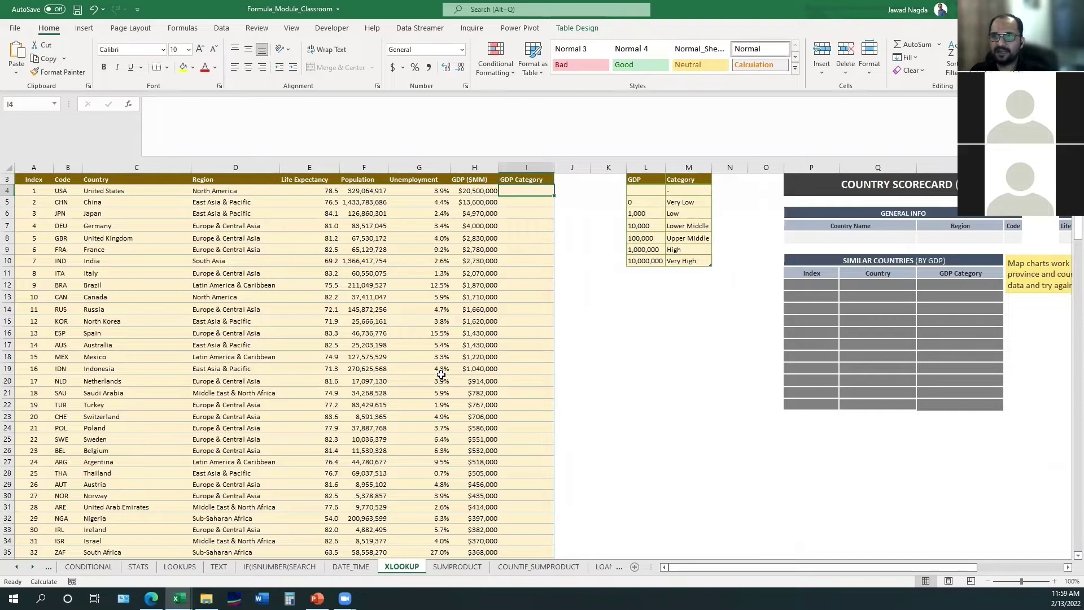
Examine the GDP ($MM) column and the GDP thresholds with their categories in the lookup table.
key(Up)
key(Left)
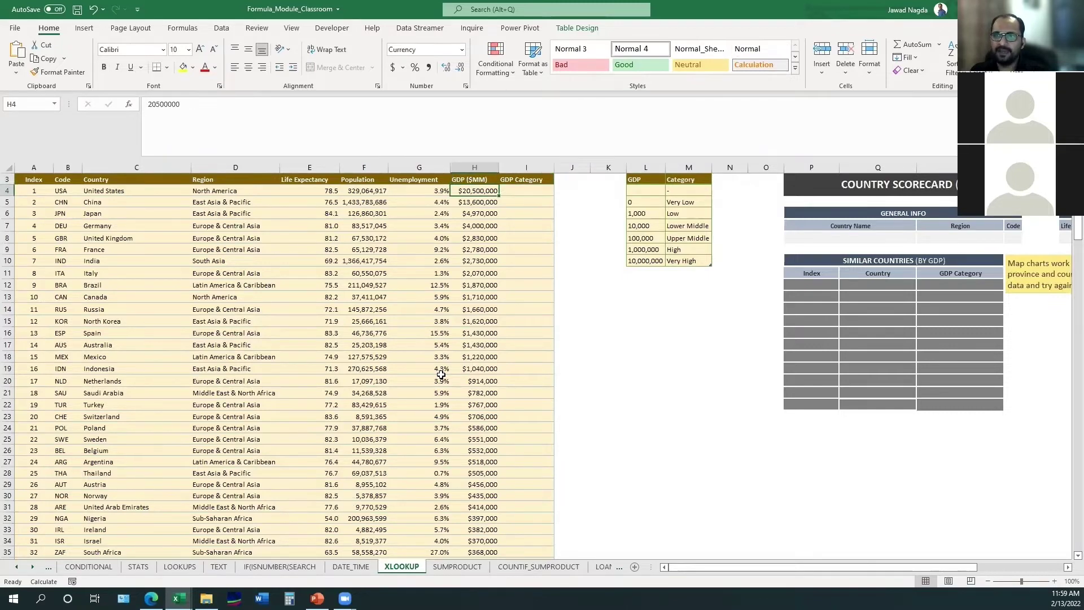
key(ctrl+Down)
key(ctrl+Up)
key(Right)
key(Right)
key(Right)
key(Right)
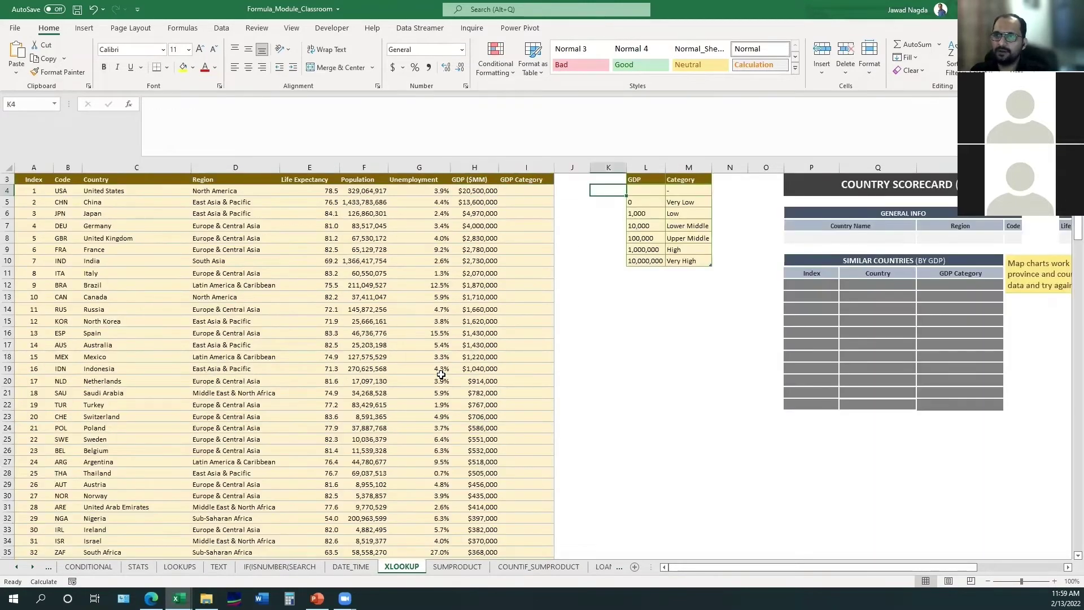
key(shift+Right)
key(shift+Down)
key(shift+Down)
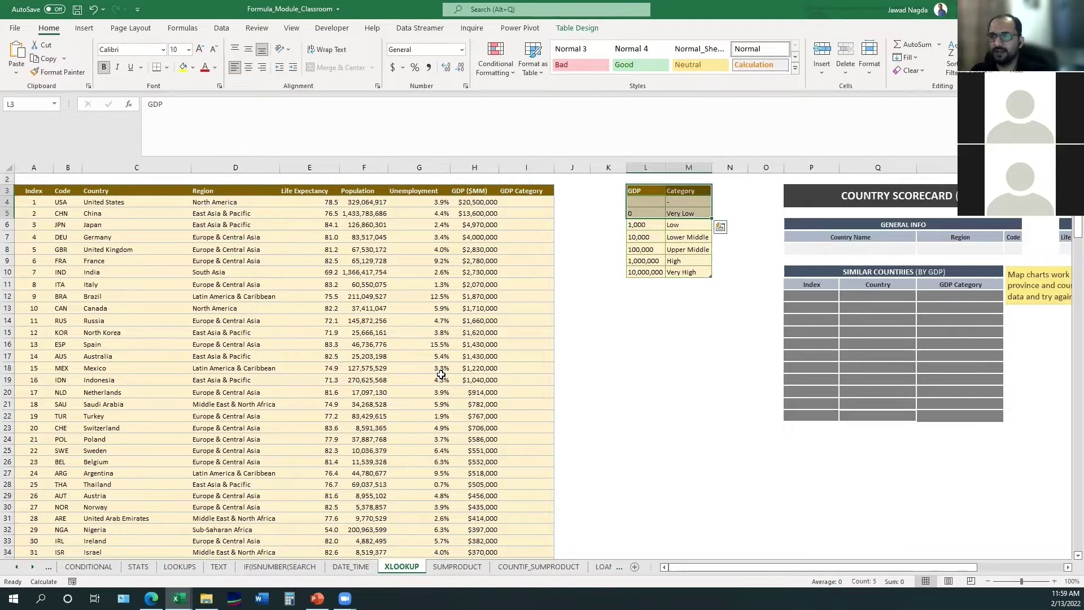
key(Up)
key(Up)
key(Down)
key(Down)
key(Down)
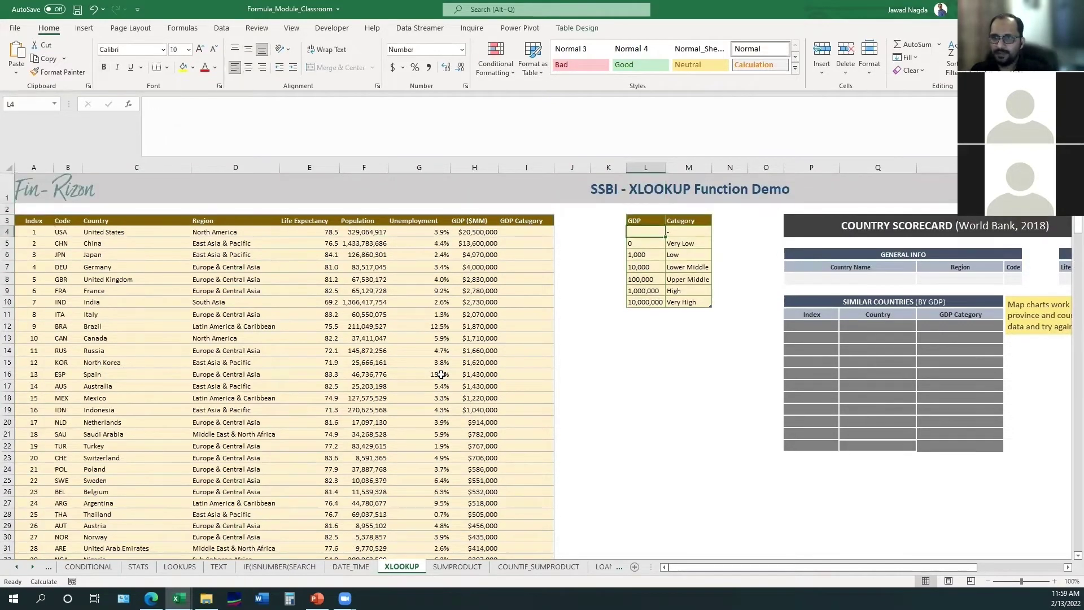
key(Left)
key(Left)
key(Left)
key(Left)
key(ctrl+shift+Down)
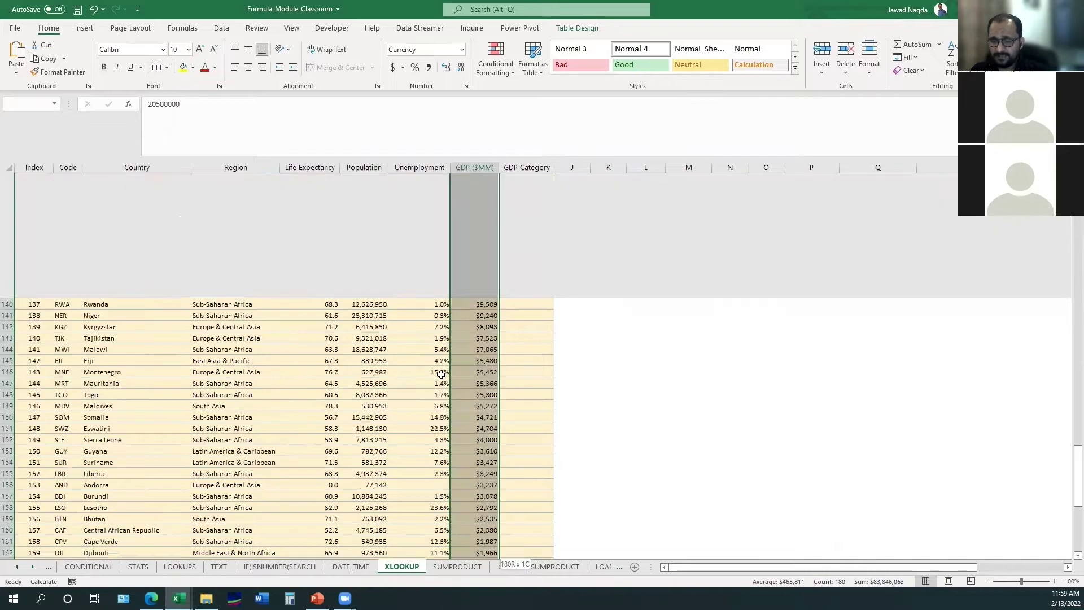
Look over the Country Scorecard area to the right of the category lookup table.
key(Right)
key(Right)
key(Up)
key(Up)
key(Right)
key(Right)
key(Right)
key(Right)
key(Right)
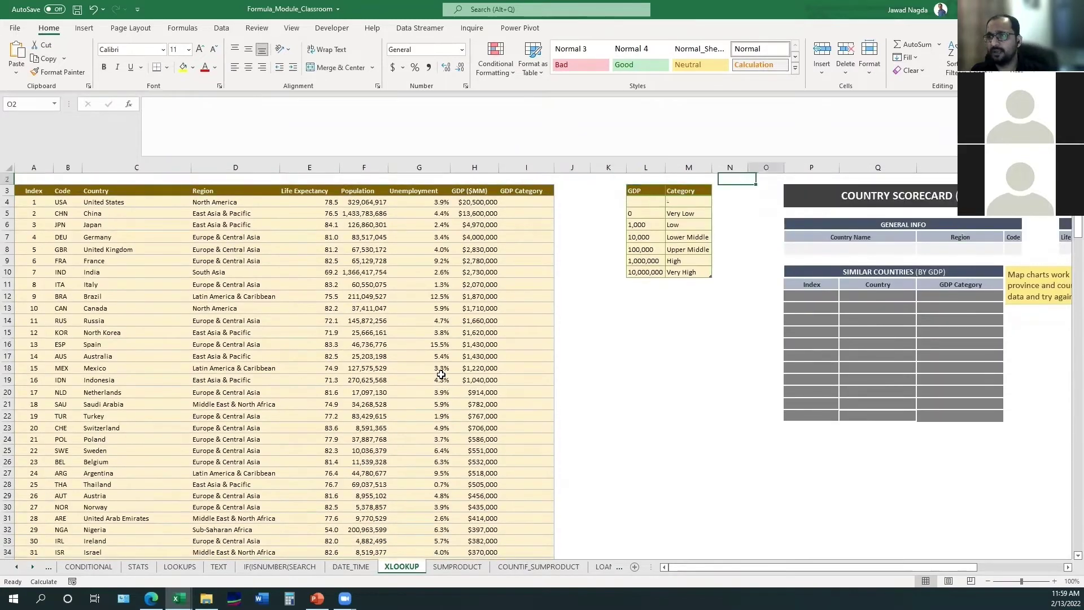
key(Right)
key(Right)
key(Right)
key(Right)
key(Right)
key(Right)
key(Right)
key(Right)
key(Right)
key(Right)
key(Right)
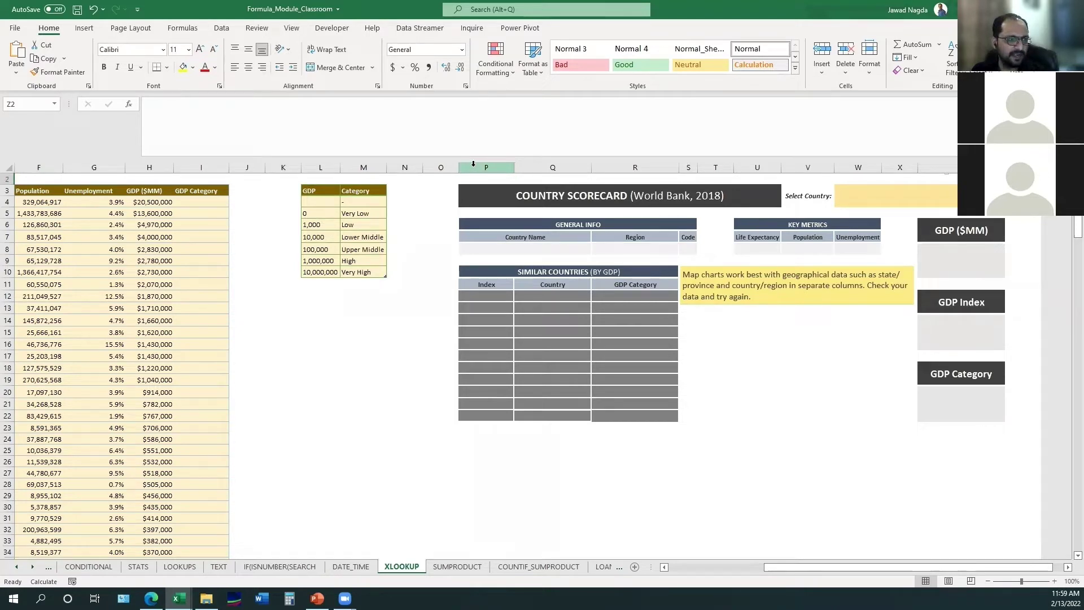
Start an XLOOKUP formula in cell I4 under GDP Category, with the full GDP ($MM) column as lookup value.
click(198, 202)
text(=X)
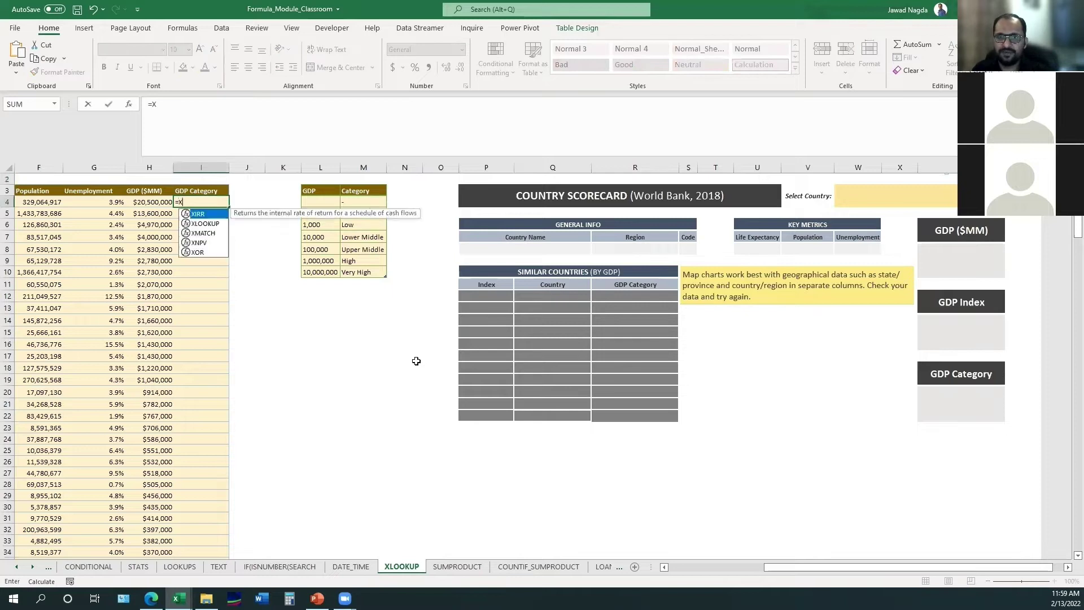
text(LOOKUP()
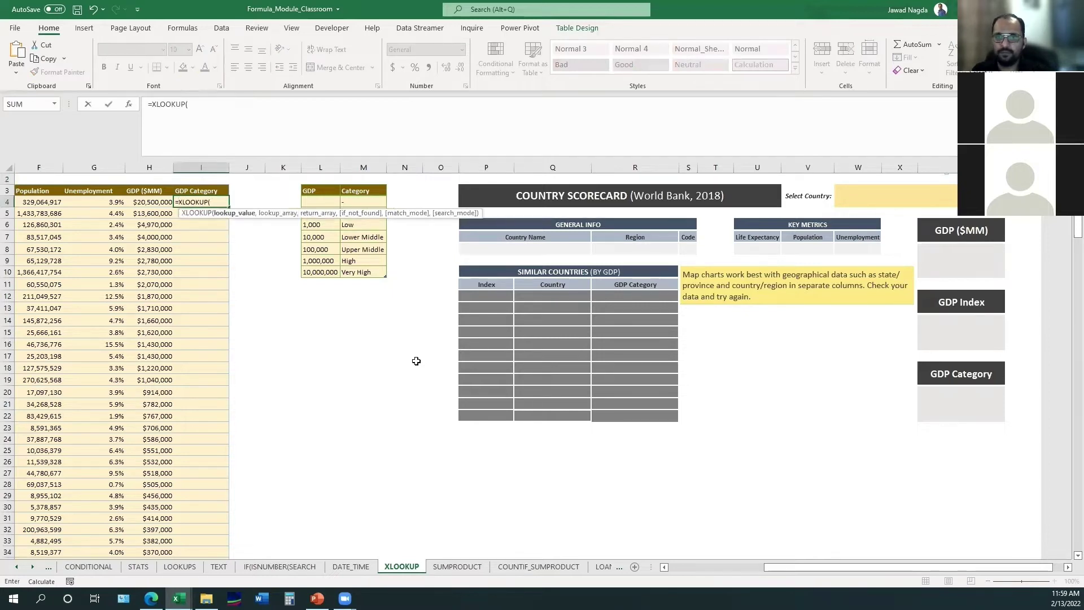
key(Left)
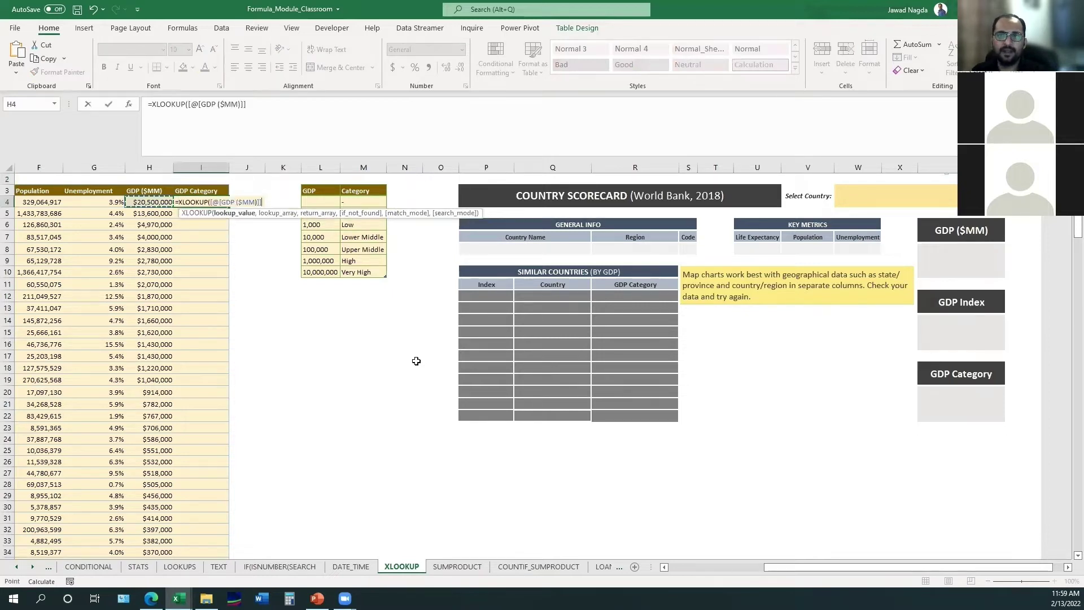
key(ctrl+shift+Down)
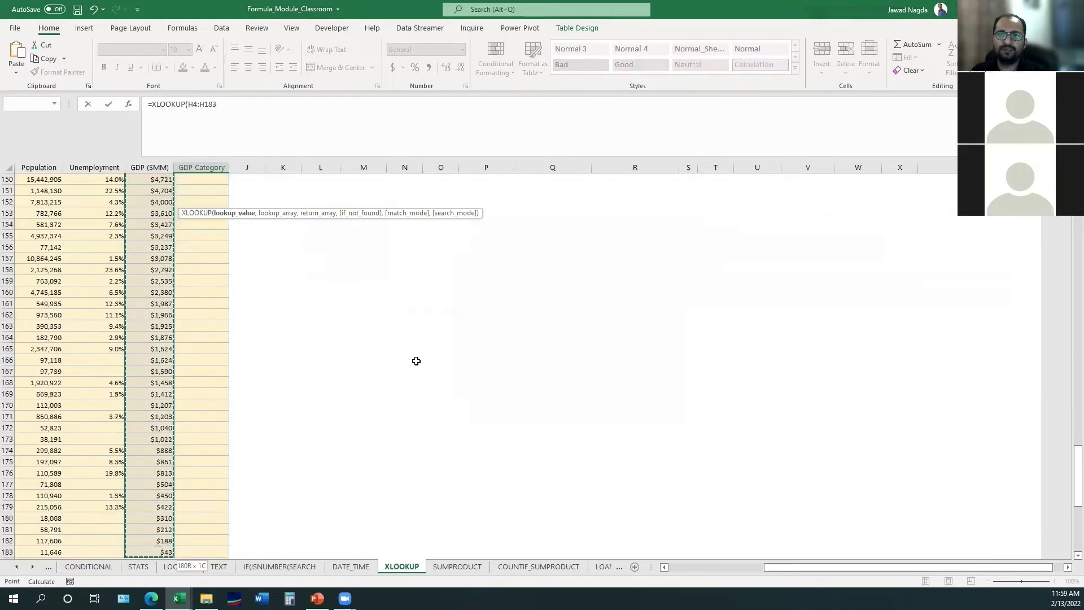
scroll(416, 361, down, 1)
key(shift+Down)
key(shift+Down)
key(shift+Down)
key(shift+Down)
key(shift+Down)
key(shift+Down)
key(shift+Down)
key(shift+Down)
key(shift+Down)
key(shift+Down)
key(shift+Down)
key(shift+Down)
key(shift+Down)
key(shift+Down)
key(shift+Down)
key(shift+Down)
key(shift+Down)
key(shift+Down)
key(shift+Down)
key(shift+Down)
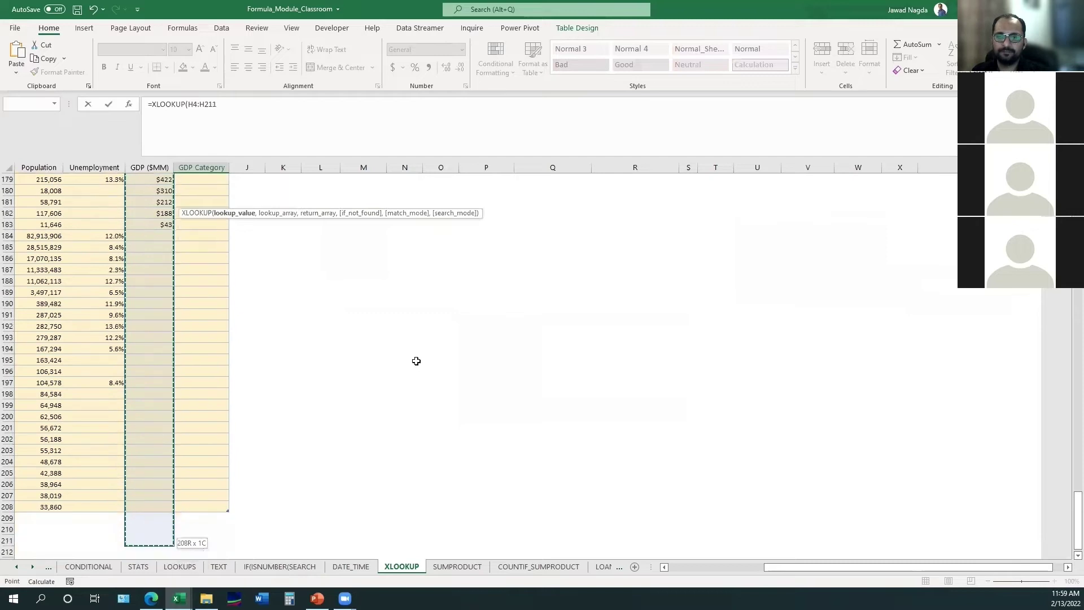
key(shift+Up)
key(shift+Up)
key(shift+Up)
text(,)
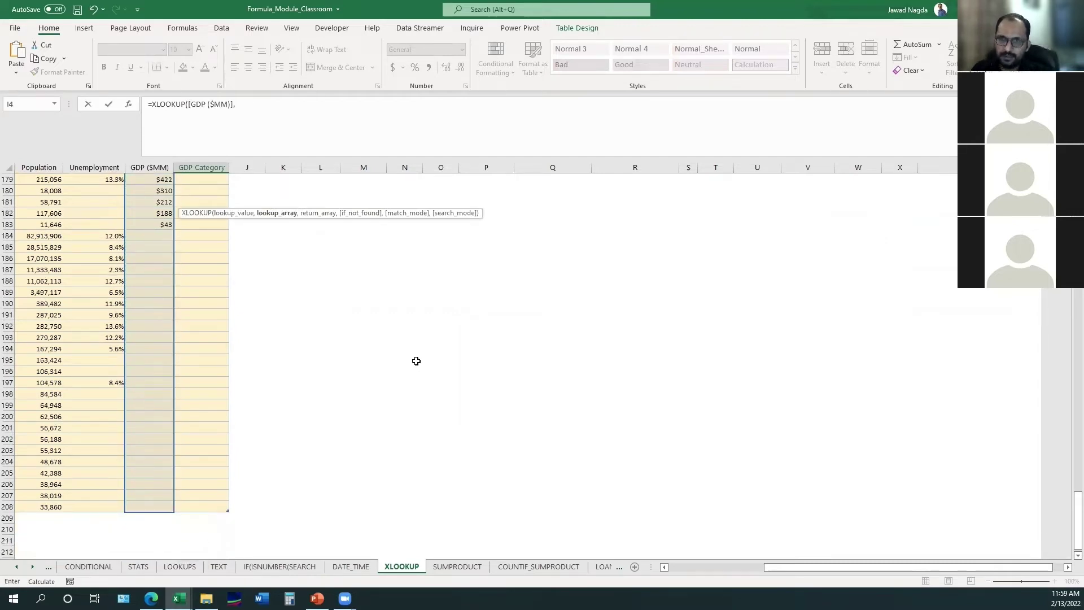
Use GDP_Category[GDP] as the XLOOKUP lookup array and GDP_Category[Category] as its return array.
key(Right)
key(Right)
key(Right)
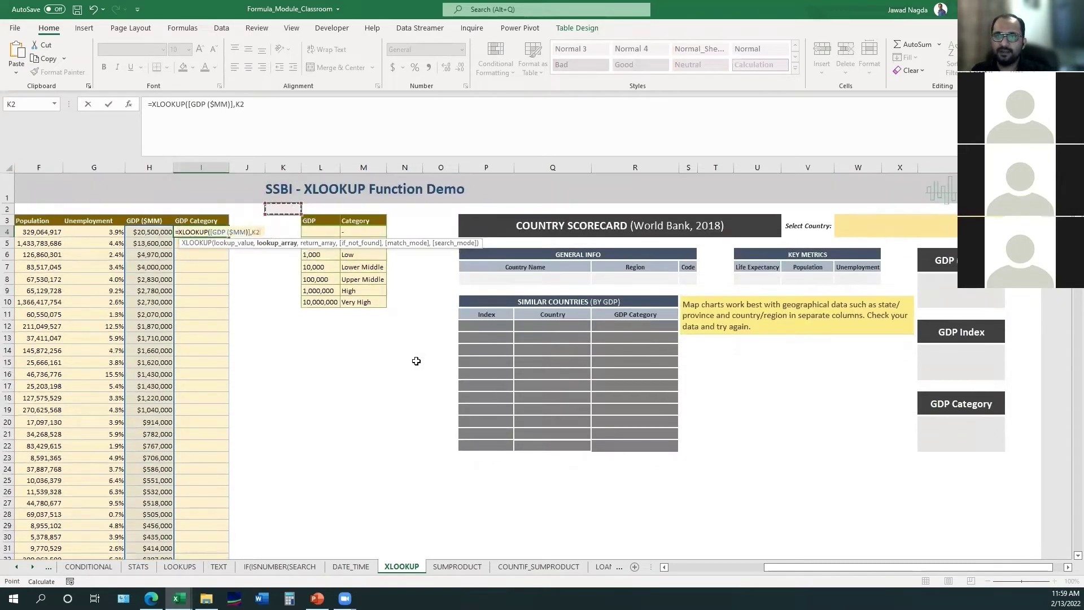
key(shift+Down)
key(ctrl+shift+Down)
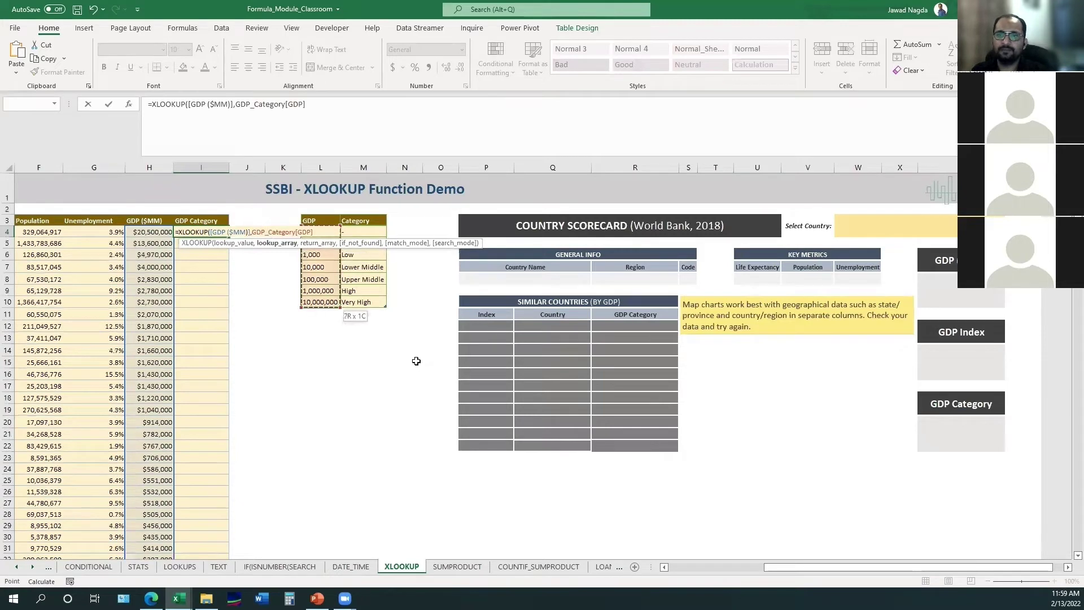
text(,)
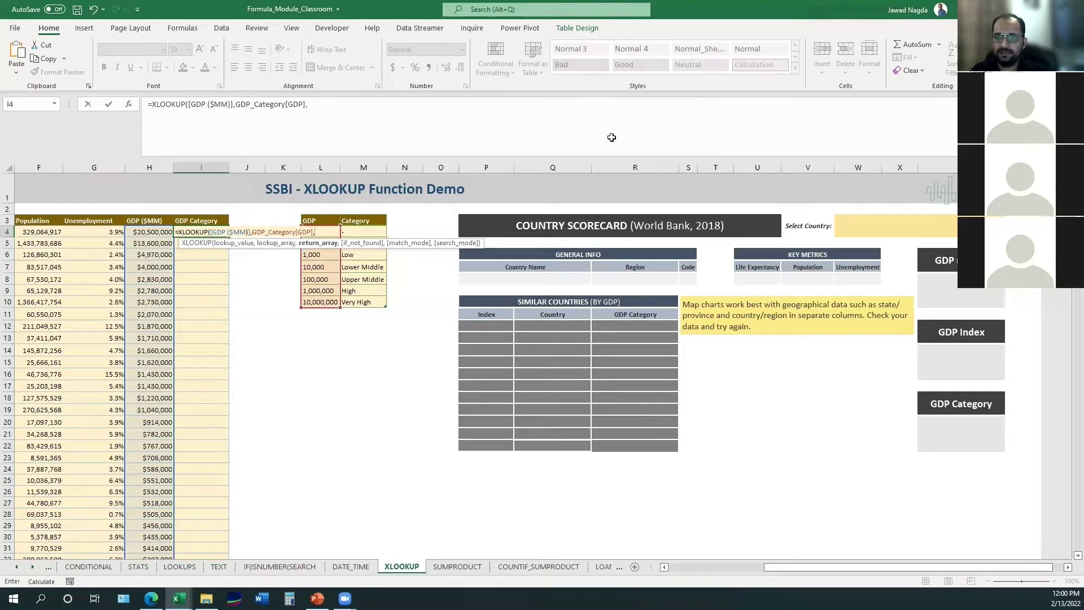
click(368, 235)
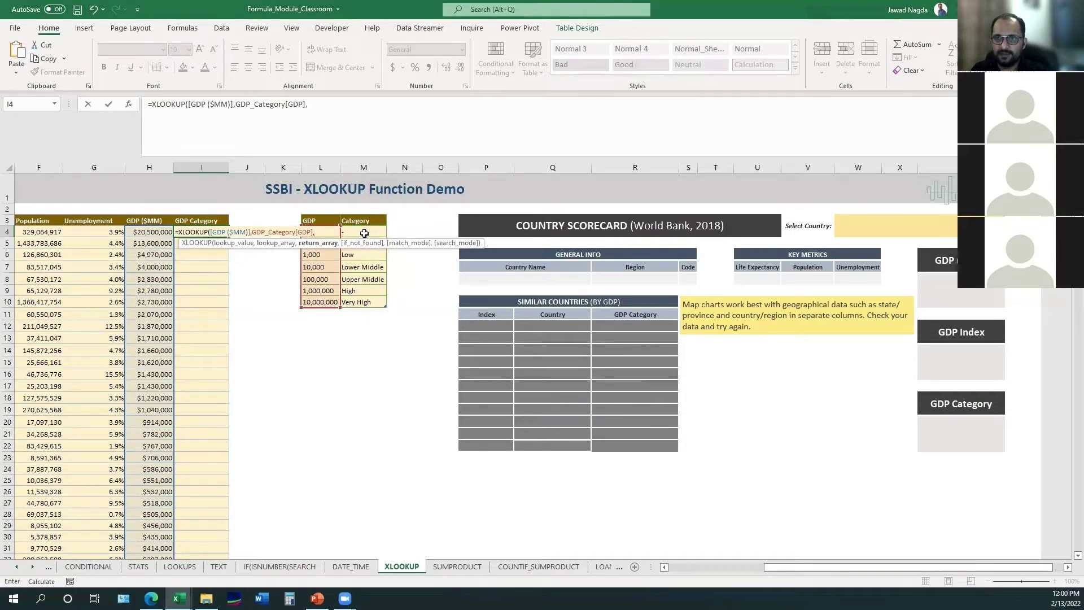
key(ctrl+space)
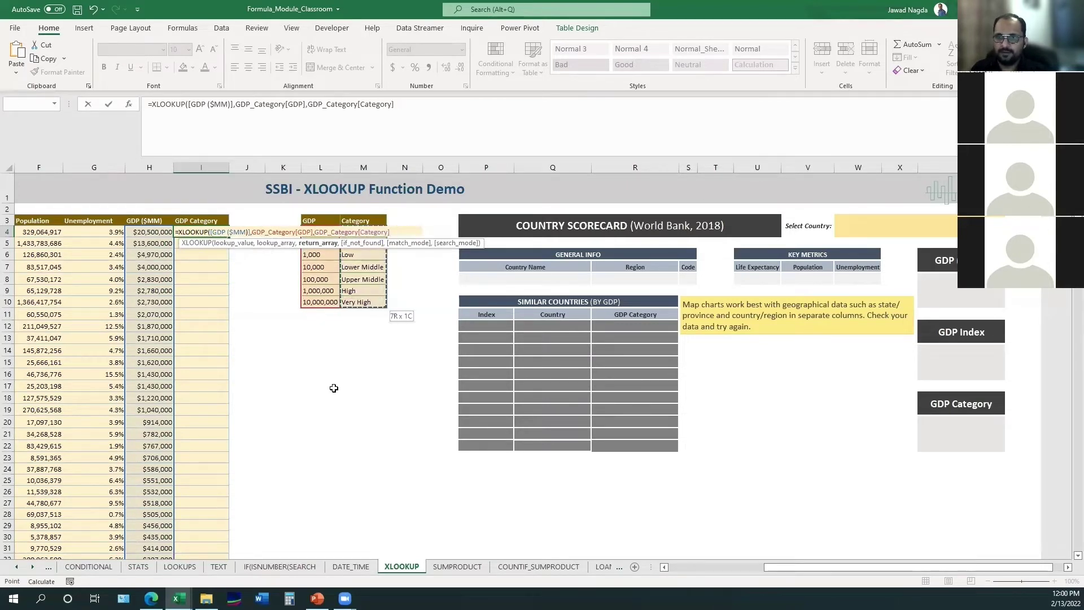
text(,)
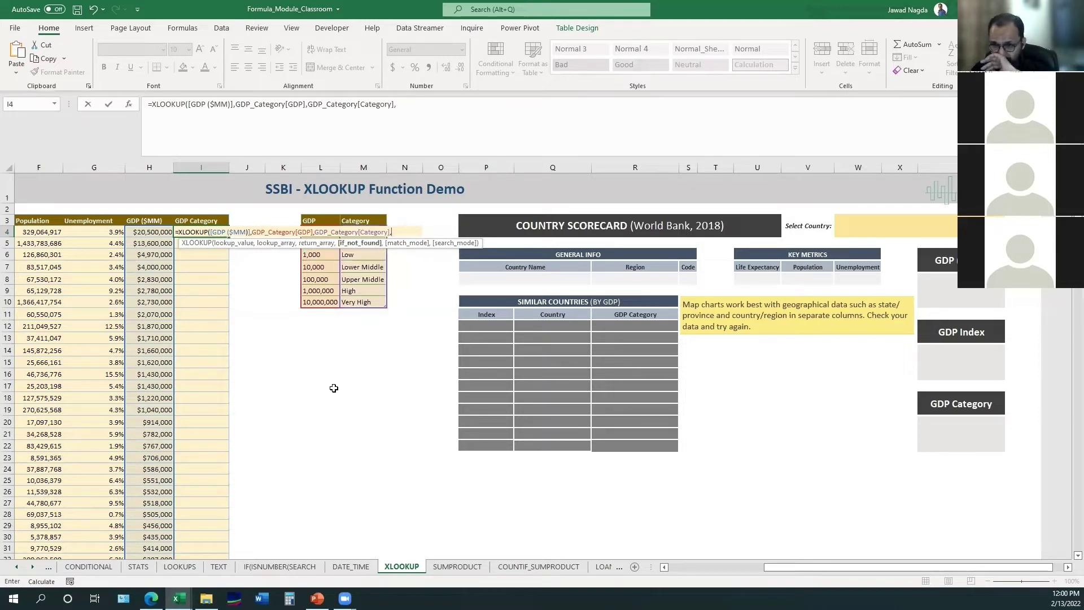
Leave the if_not_found argument empty, set match mode to 0 for exact match, and enter the formula.
text(,)
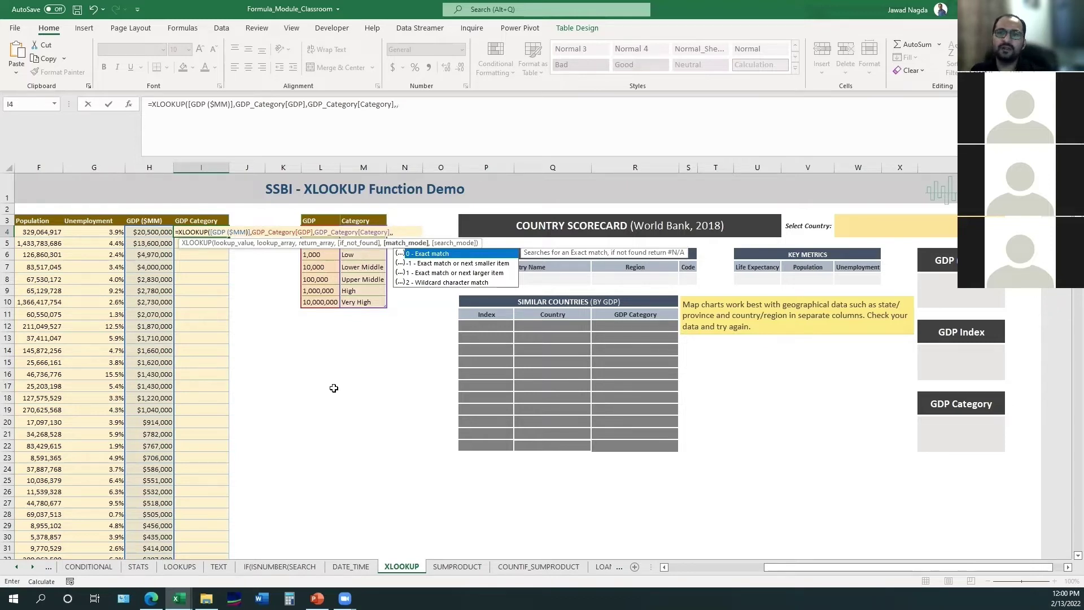
text(0)
key(Return)
scroll(475, 296, down, 1)
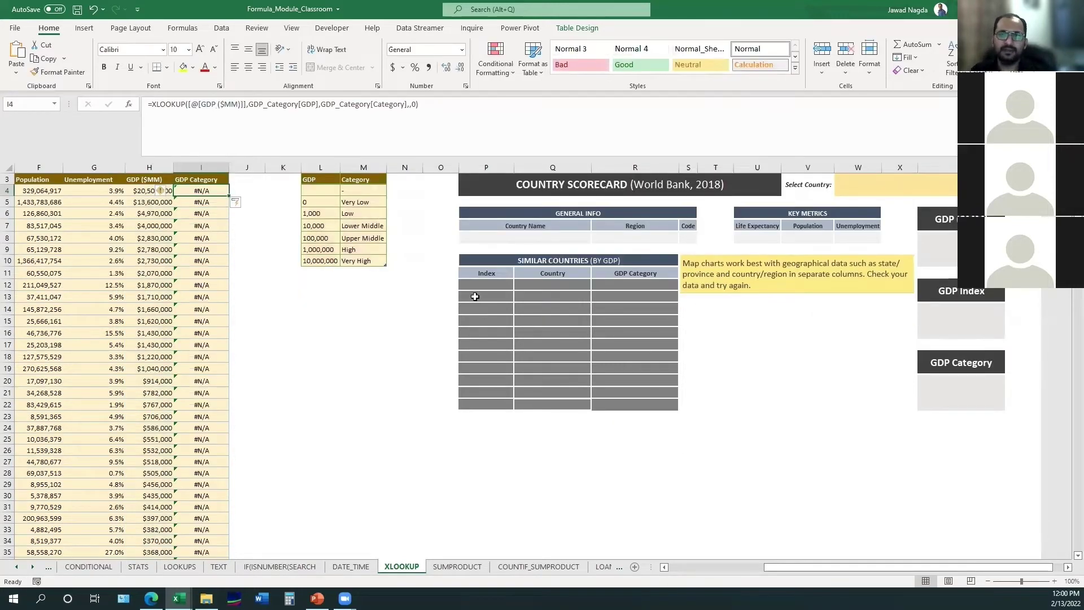
Compare the GDP thresholds in the lookup table with the country values in the GDP ($MM) column.
key(Right)
key(Right)
key(Right)
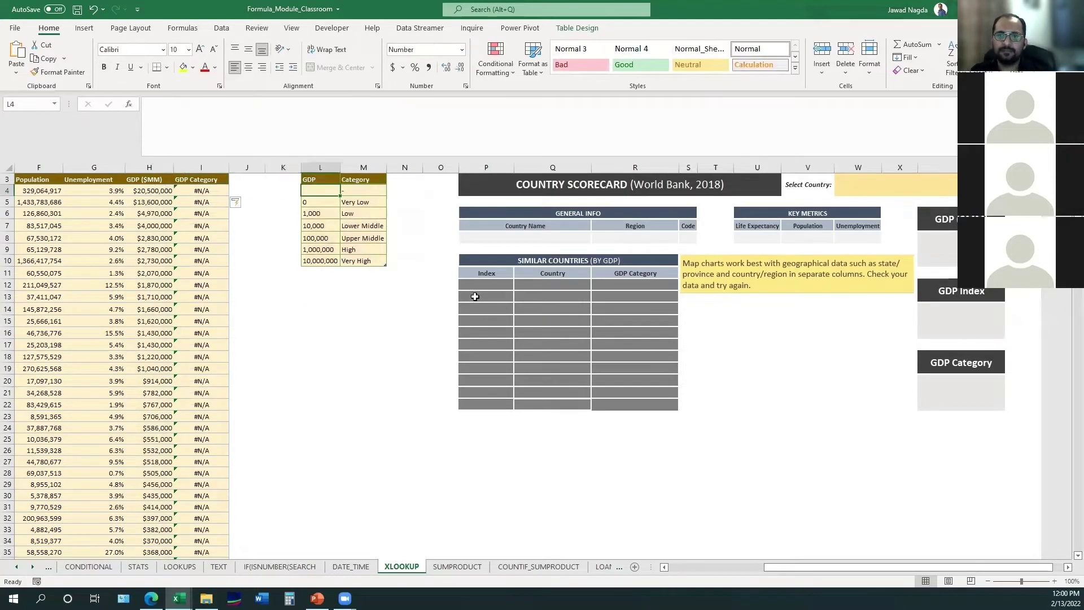
key(shift+Down)
key(shift+Down)
key(shift+Down)
key(shift+Down)
key(shift+Down)
key(shift+Down)
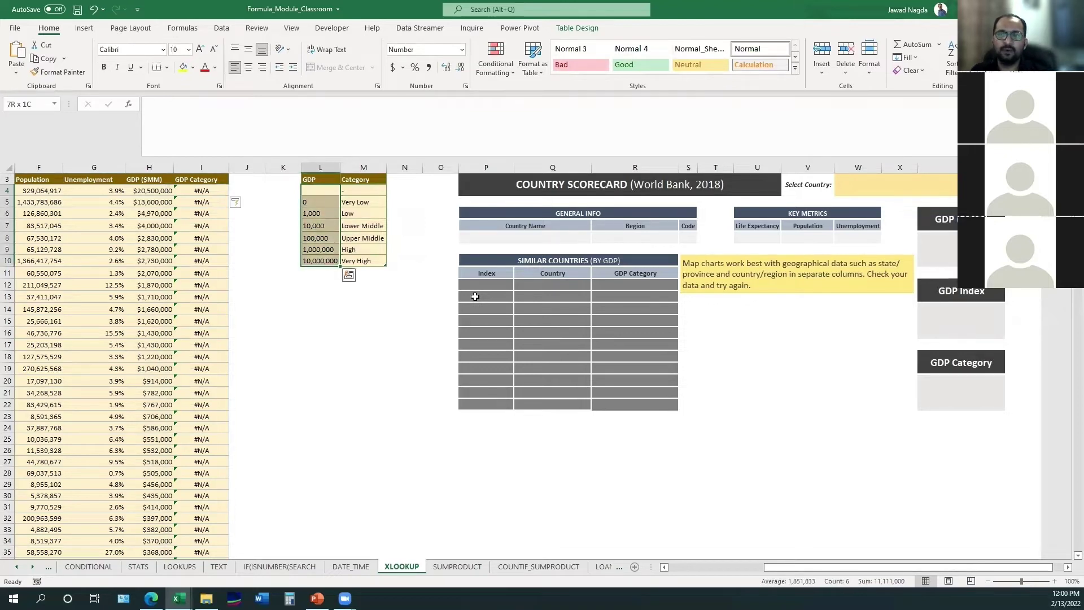
key(Left)
key(Left)
key(Left)
key(Left)
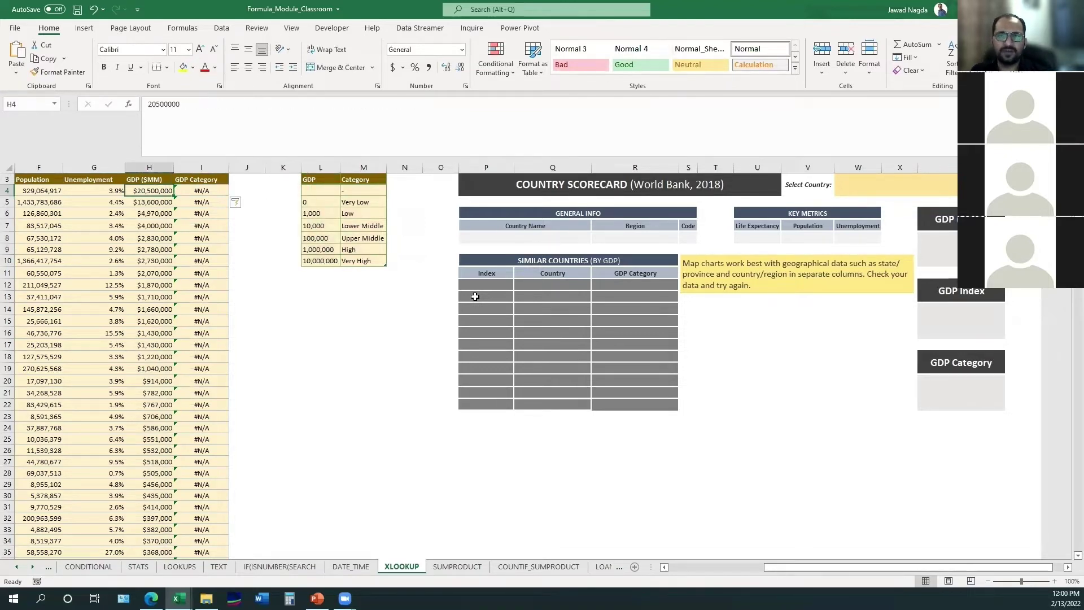
key(ctrl+shift+Down)
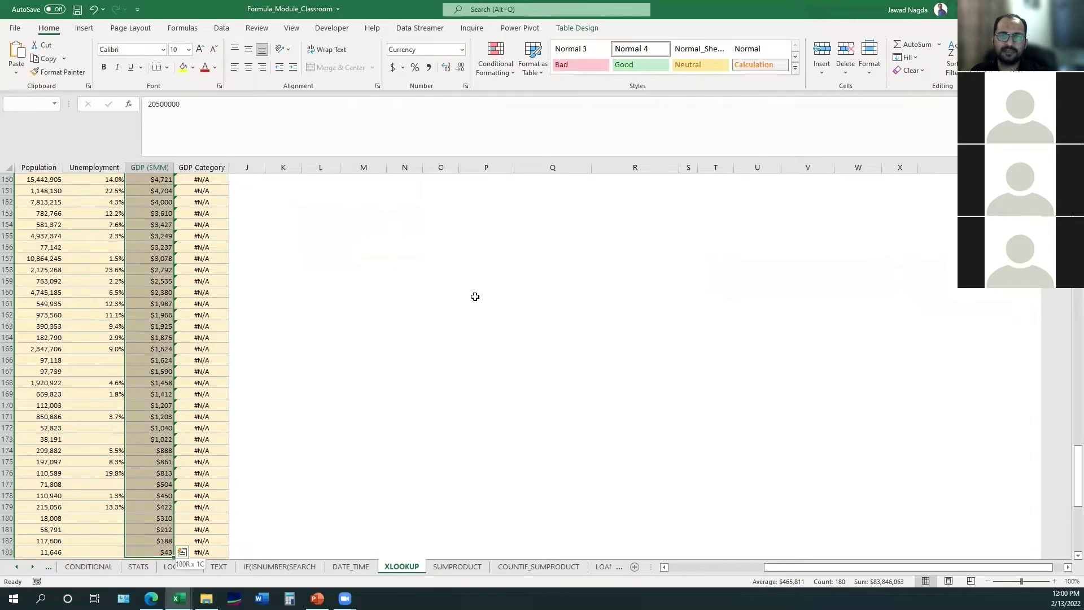
key(shift+BackSpace)
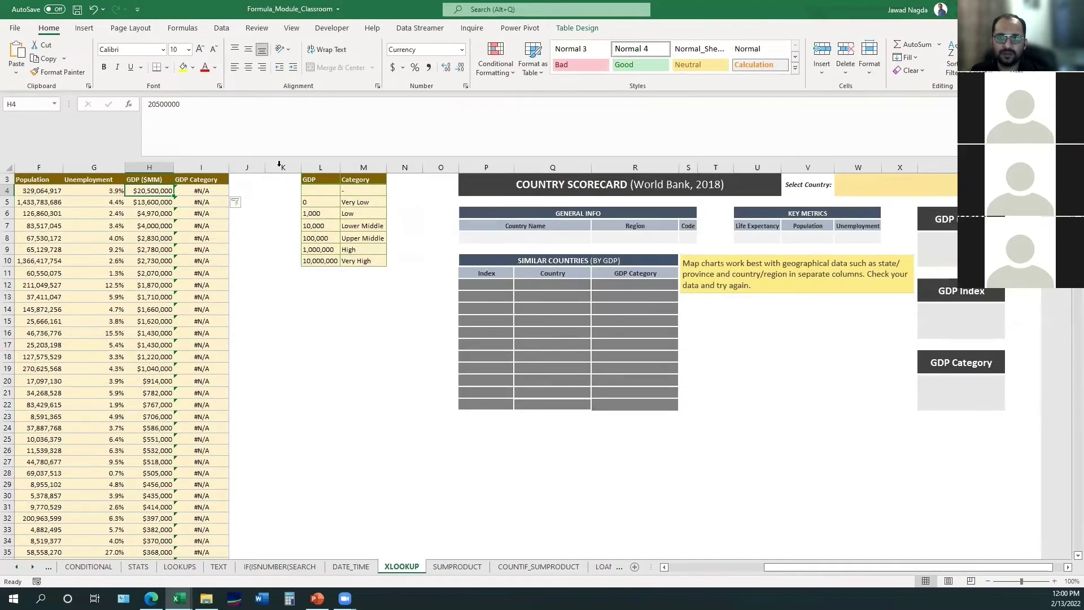
click(319, 261)
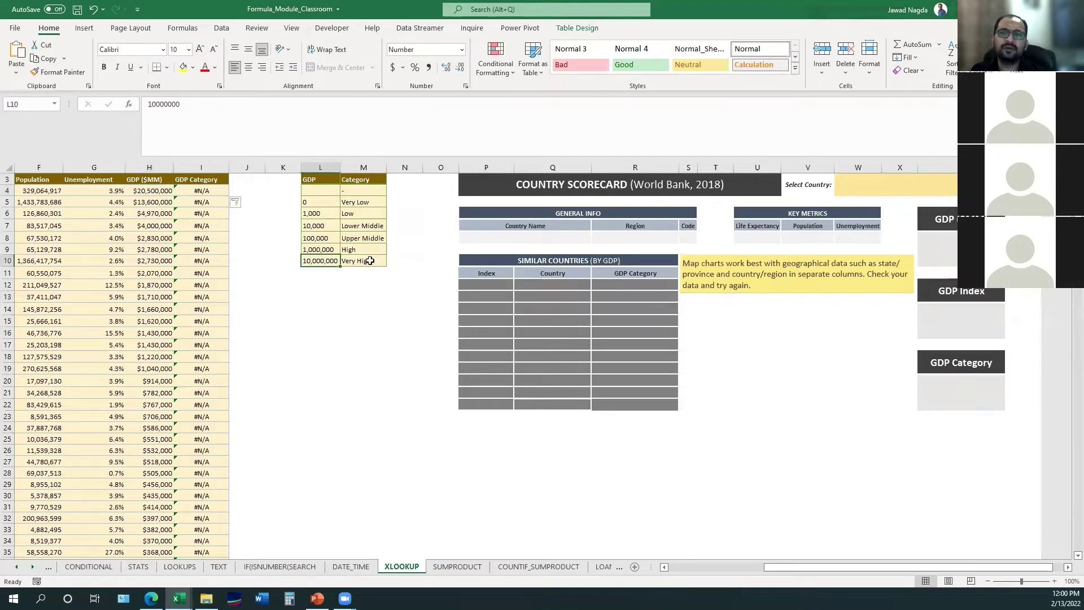
Change the match mode of the XLOOKUP in I4 to -1, exact match or next smaller item.
click(194, 191)
key(F2)
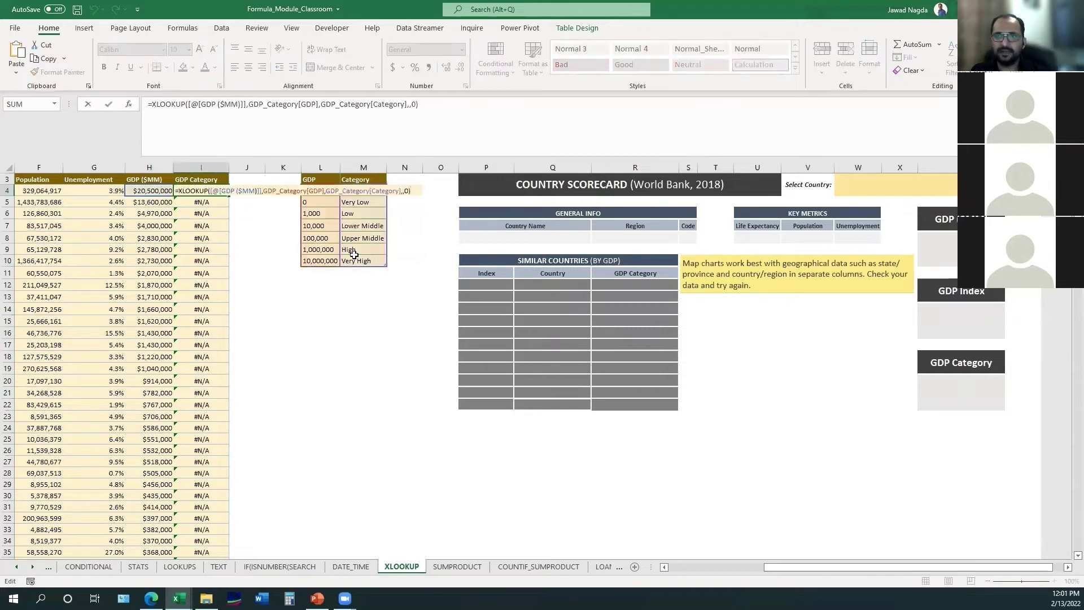
key(Left)
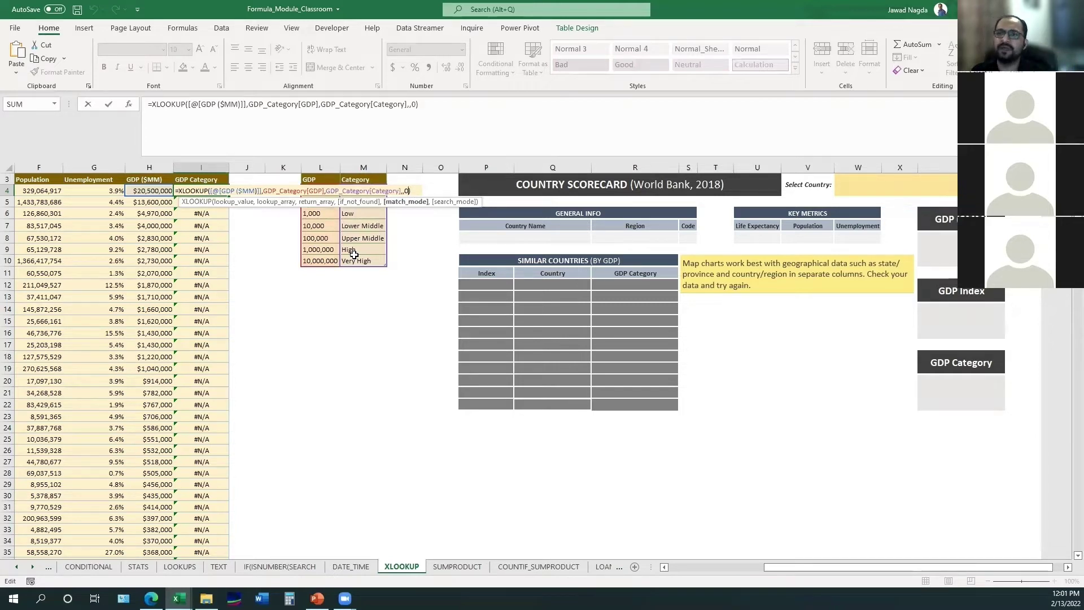
key(BackSpace)
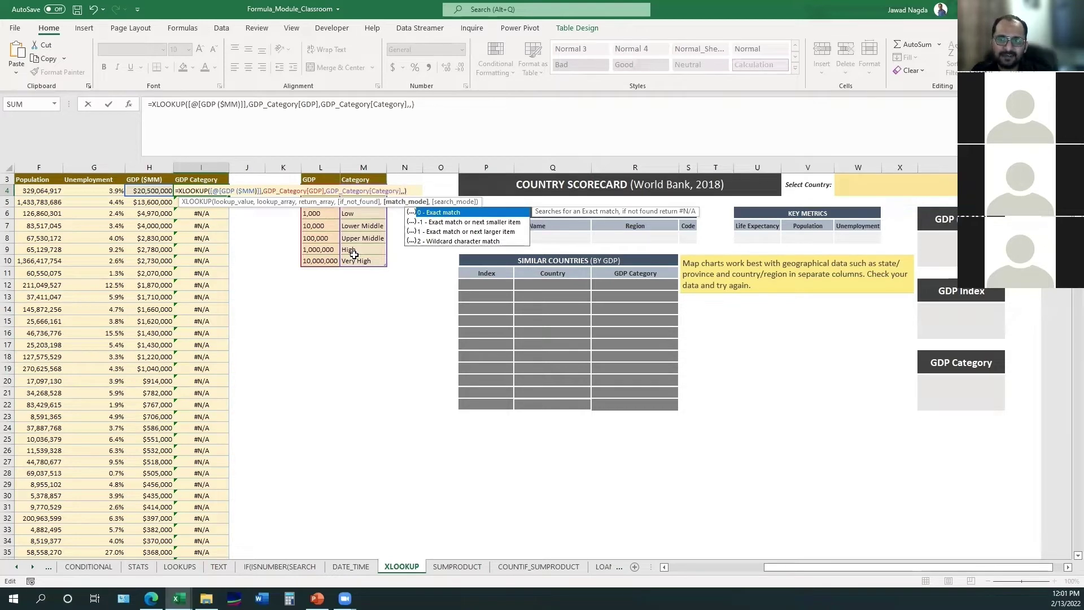
text(-1)
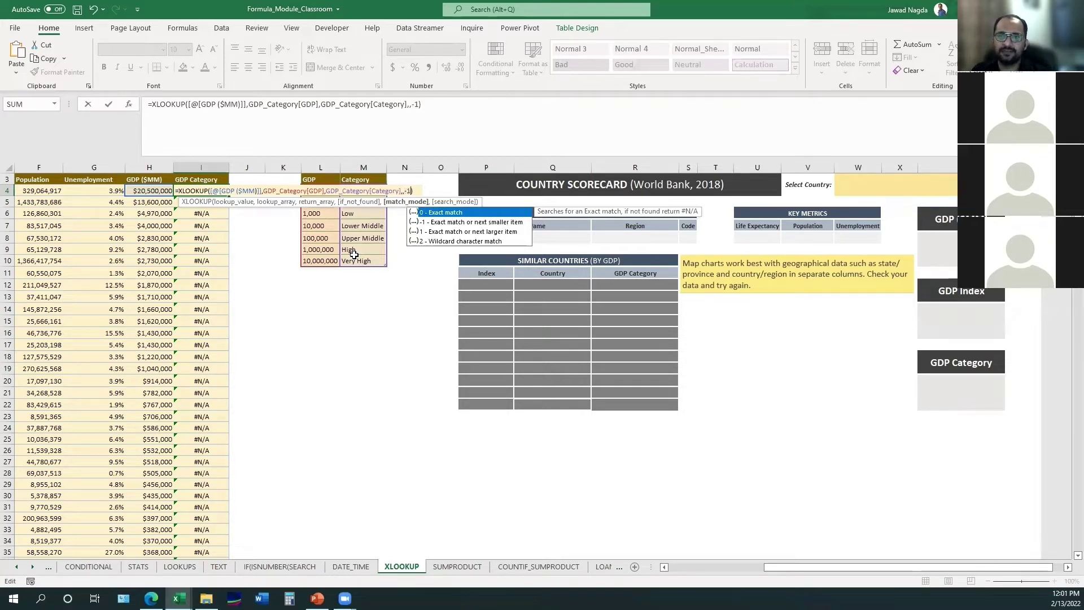
key(Return)
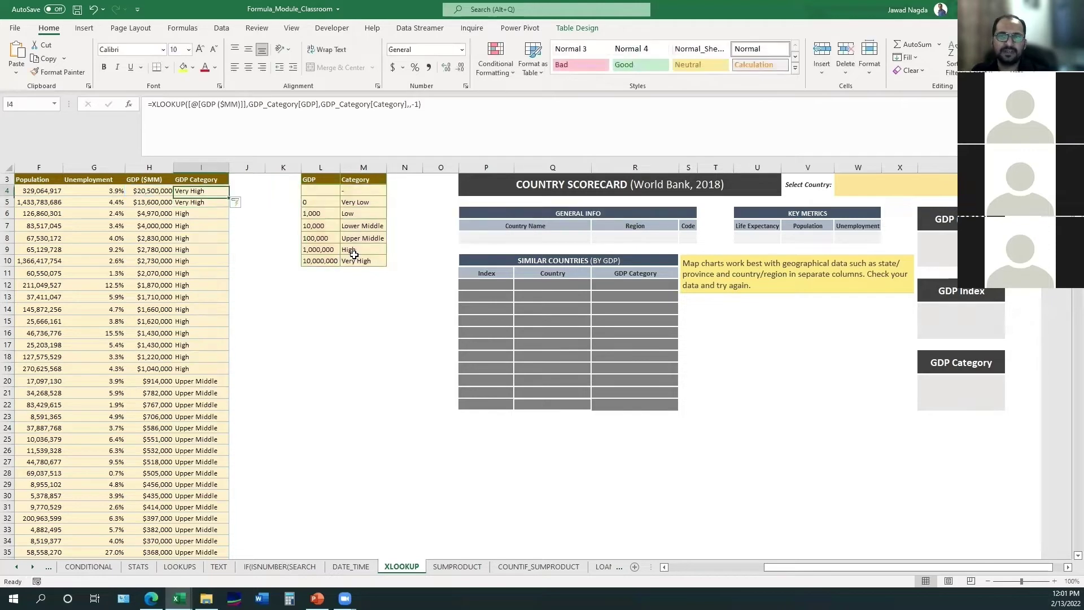
Check the GDP Category results of the first countries against the thresholds in the lookup table.
key(ctrl+Down)
key(ctrl+Up)
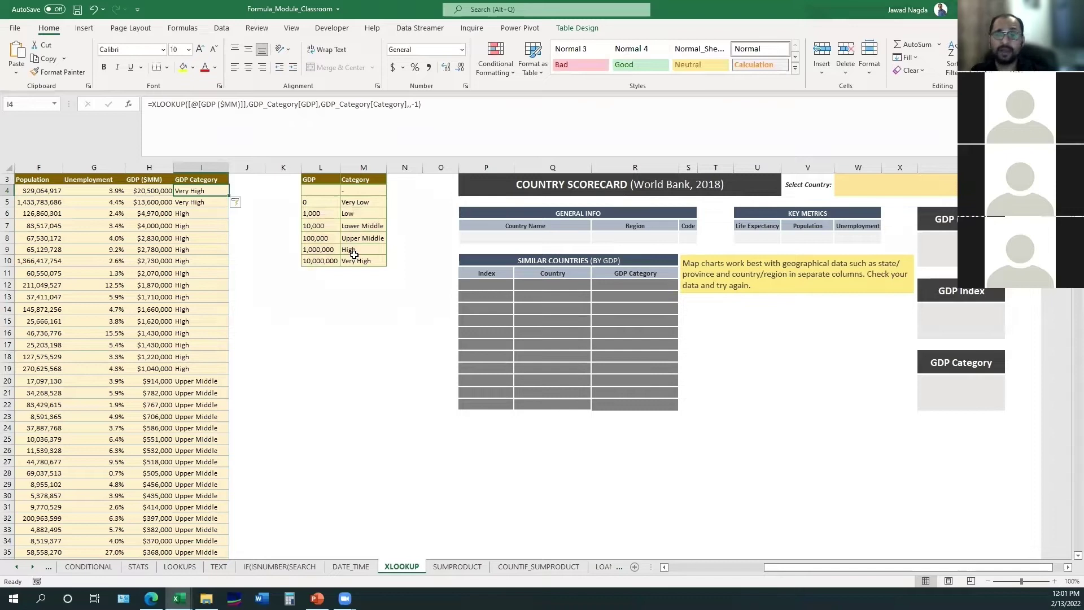
key(shift+Down)
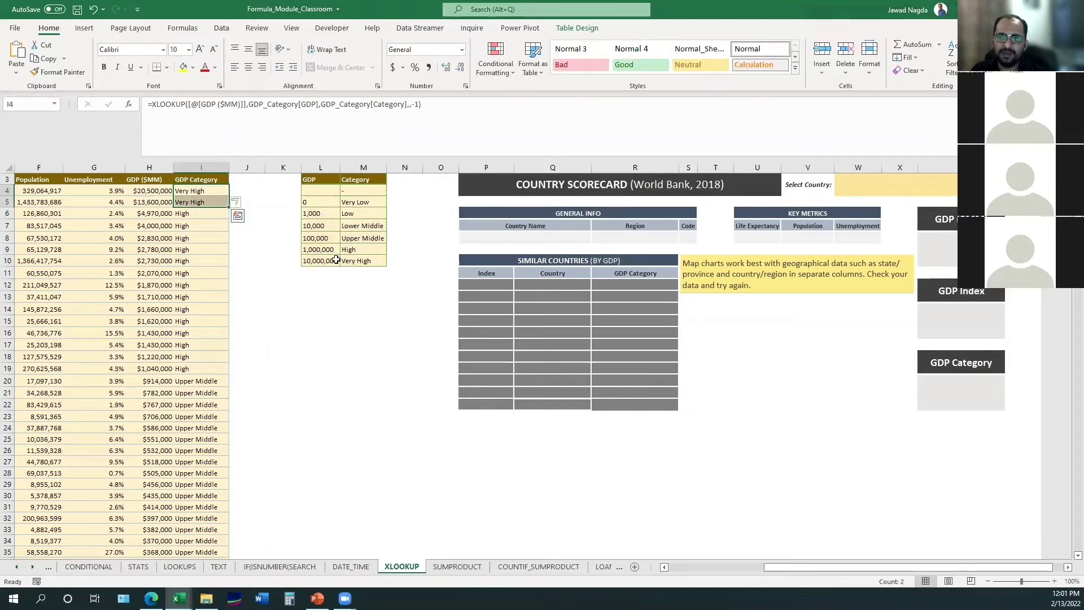
key(Down)
key(Down)
key(shift+Down)
key(shift+Down)
key(shift+Down)
key(shift+Down)
key(shift+Down)
key(shift+Down)
key(shift+Down)
key(shift+Down)
key(shift+Down)
key(shift+Down)
key(shift+Down)
key(shift+Down)
key(shift+Down)
key(shift+Down)
key(shift+Down)
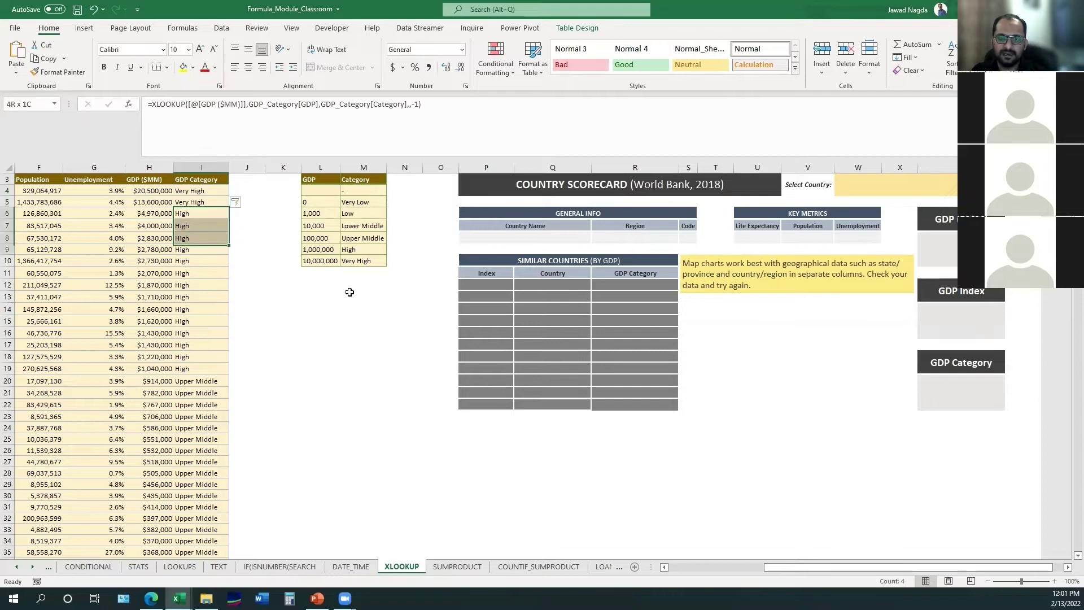
Review the block of countries categorised as High in the GDP Category column, starting from I6.
key(shift+Up)
key(shift+Up)
key(shift+Up)
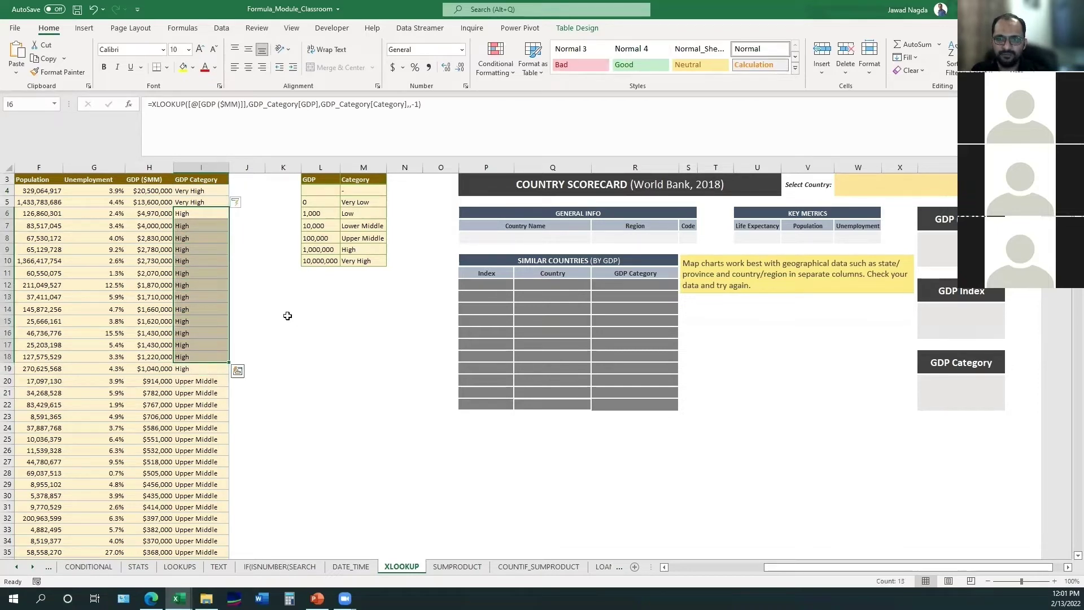
click(192, 195)
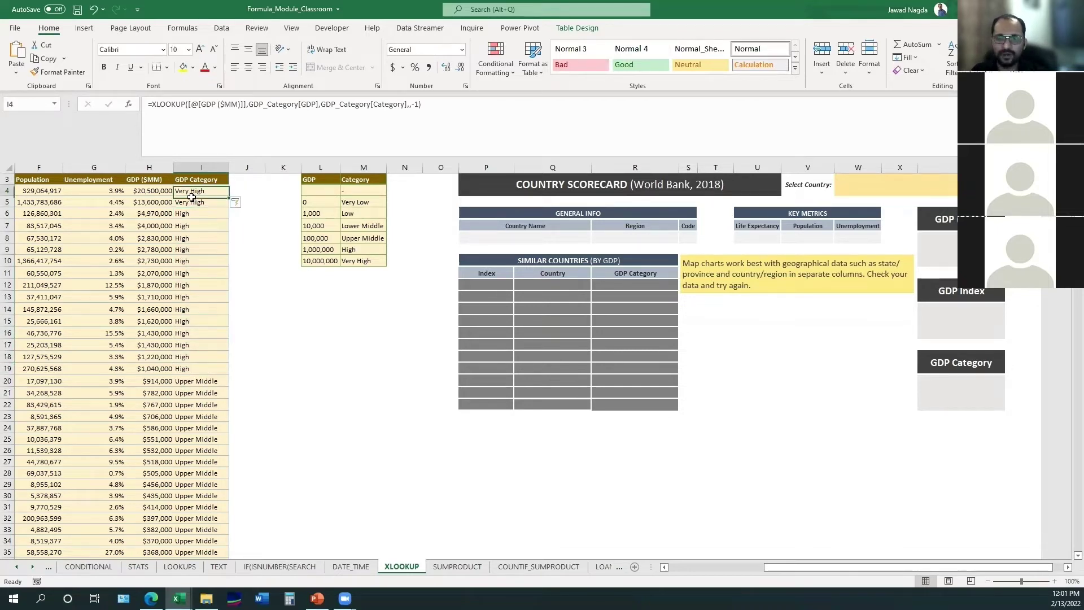
Start a data validation rule on the Select Country cell W3 that allows a List.
key(Right)
key(Right)
key(Right)
key(Right)
key(Right)
key(Right)
key(Right)
key(Right)
key(Right)
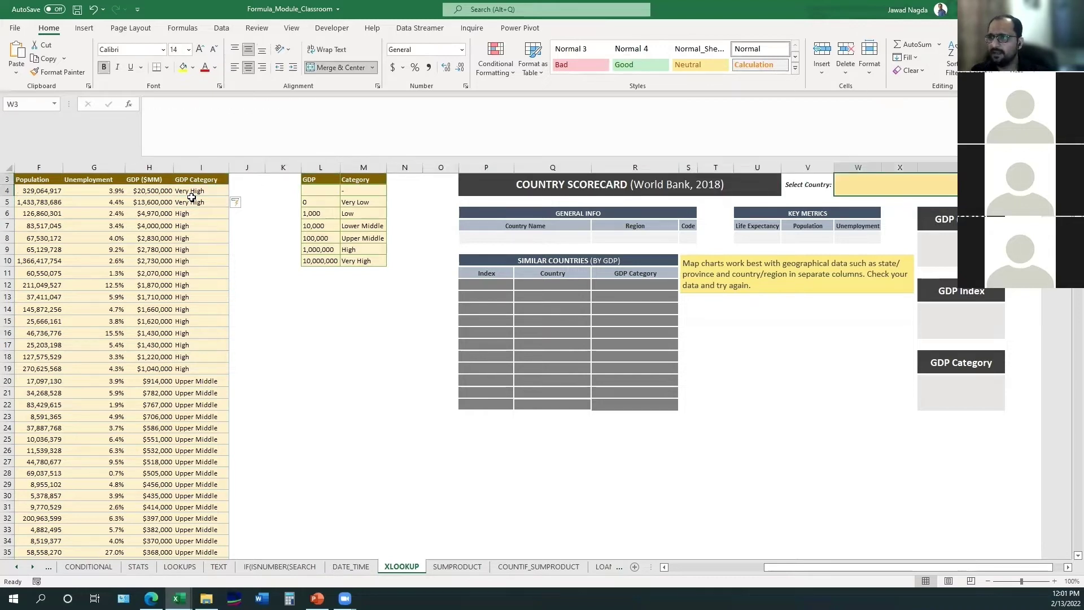
scroll(192, 196, up, 1)
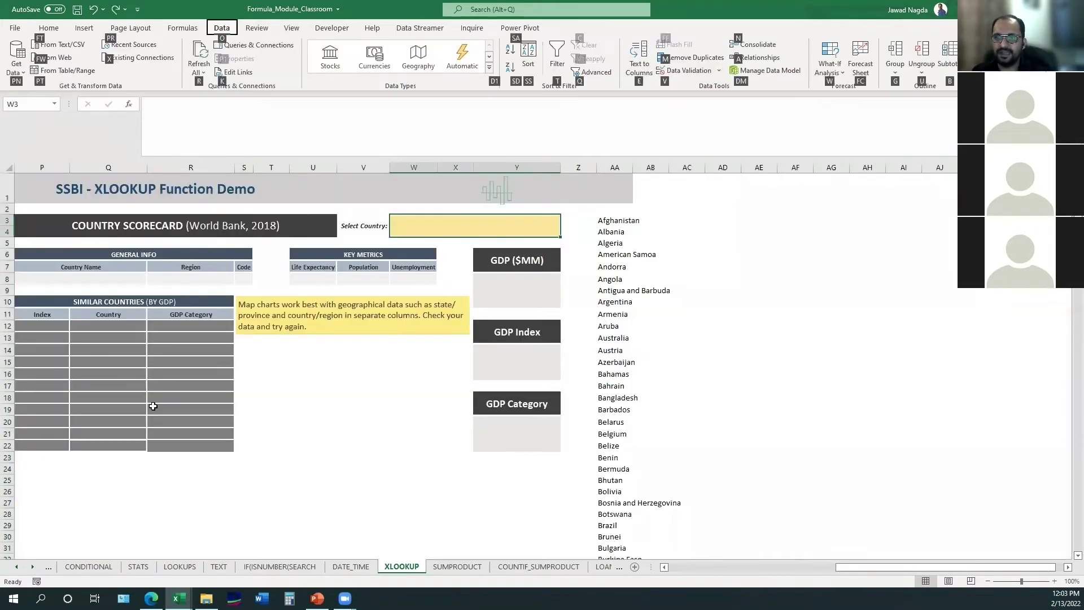
key(alt+a)
key(v)
key(v)
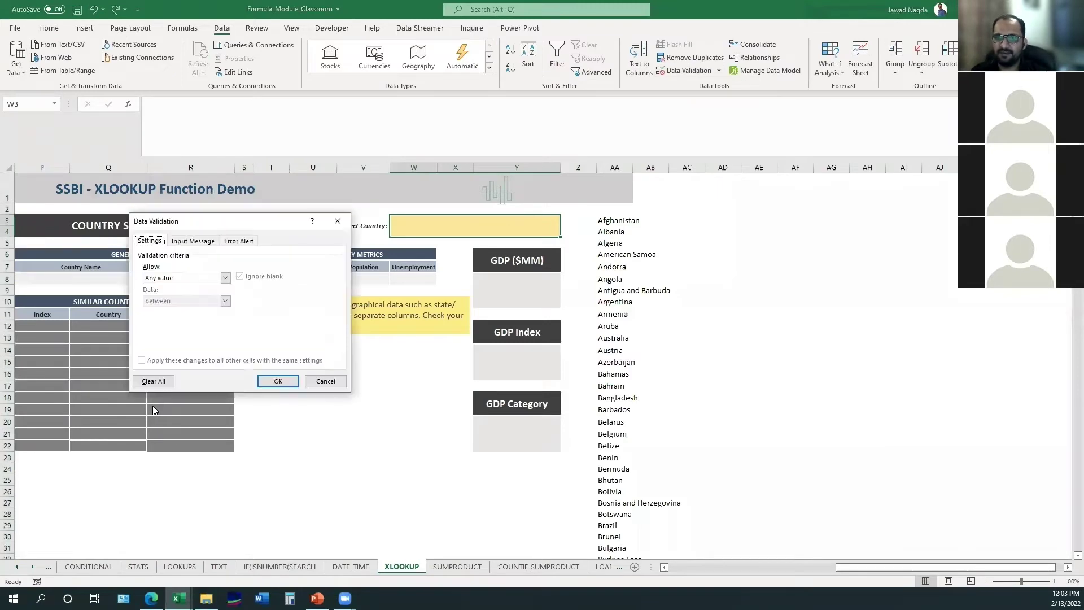
click(170, 277)
click(164, 309)
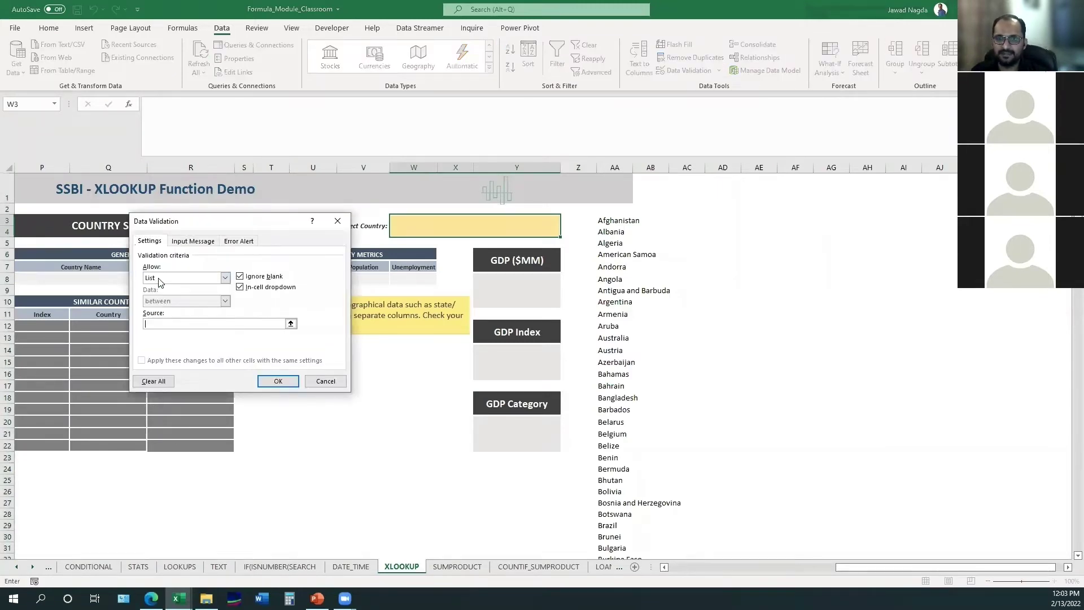
Use the country names in AA3:AA208 as the list source and apply the validation rule.
click(289, 324)
click(597, 218)
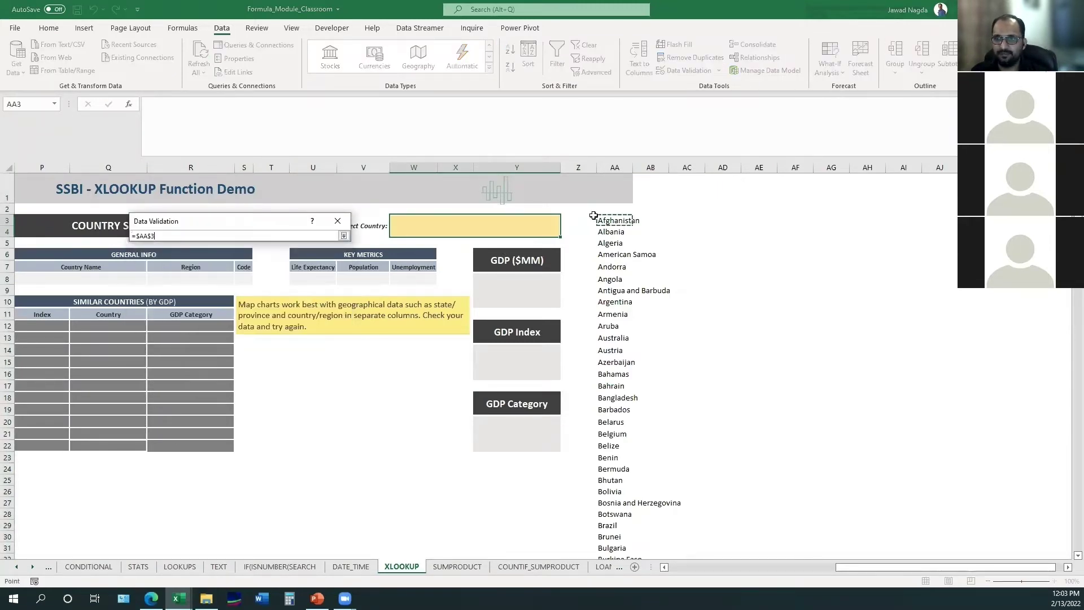
key(ctrl+shift+Down)
key(Return)
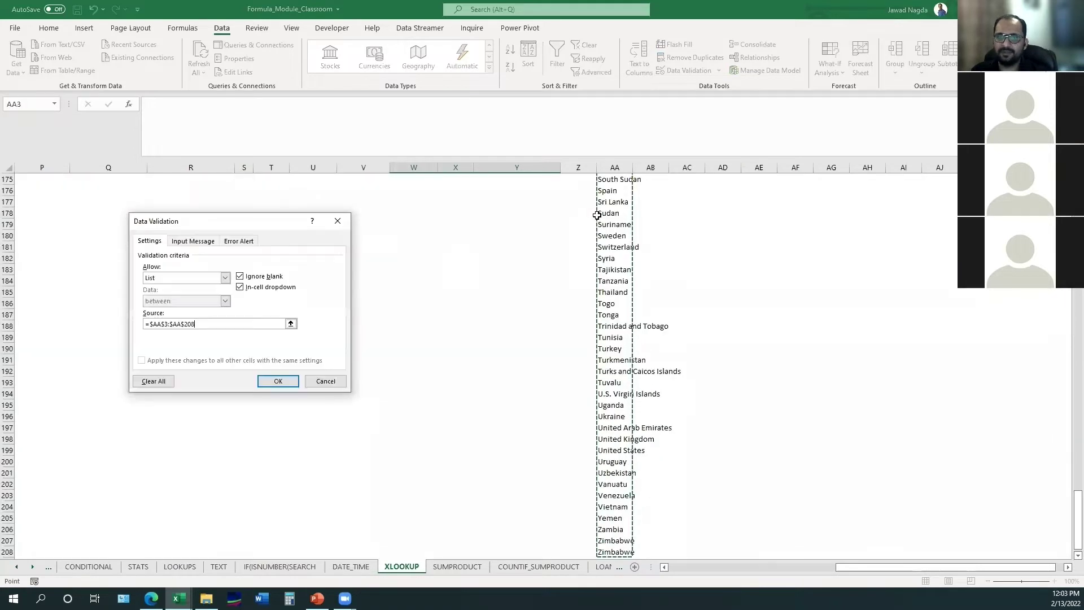
key(Return)
Check the country dropdown of the Select Country cell W3 without picking a country.
scroll(491, 271, up, 20)
click(527, 273)
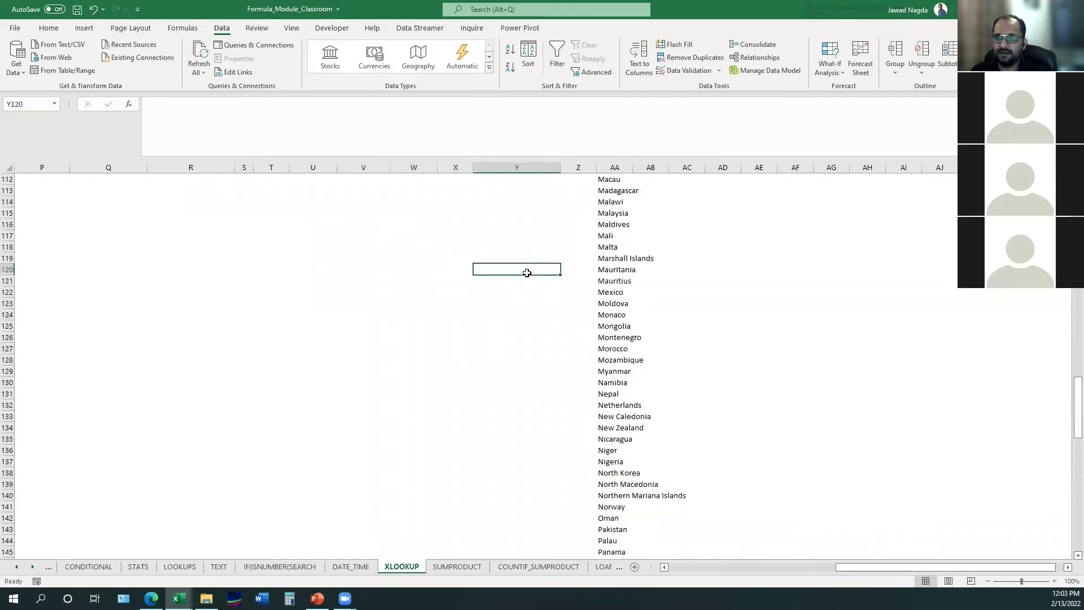
scroll(527, 273, up, 20)
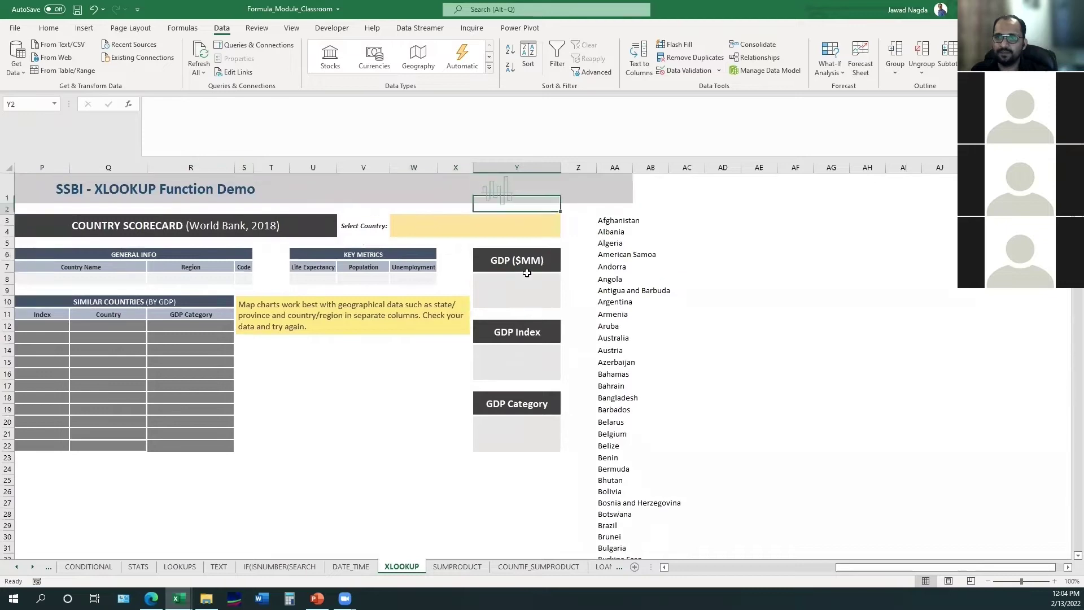
click(528, 220)
click(565, 219)
key(Escape)
Hide all columns from AA, which holds the country names, through to the last column of the sheet.
click(619, 167)
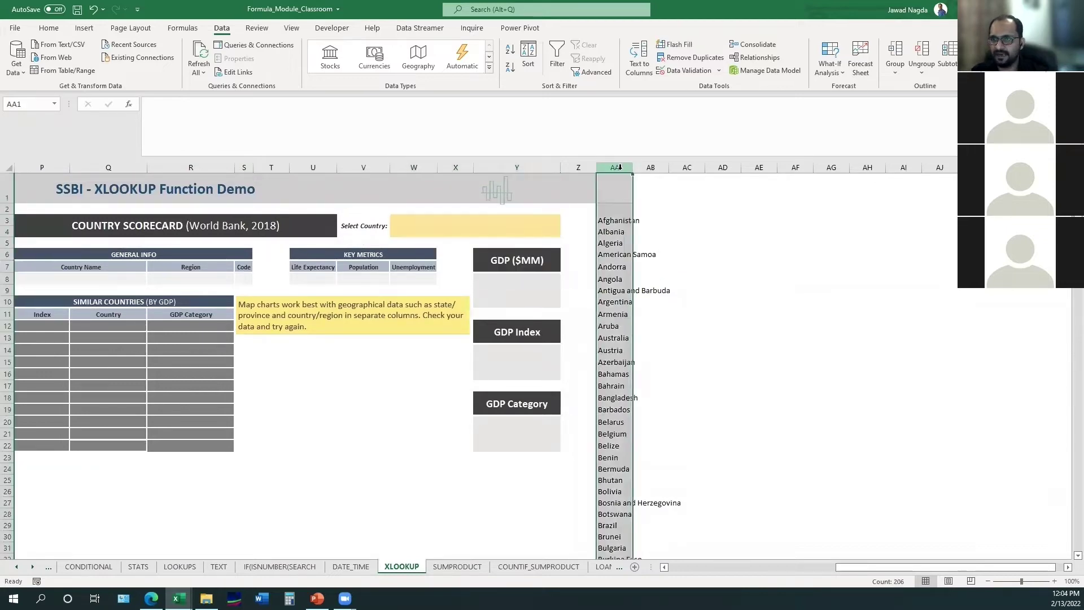
key(ctrl+shift+Right)
right_click(585, 269)
key(h)
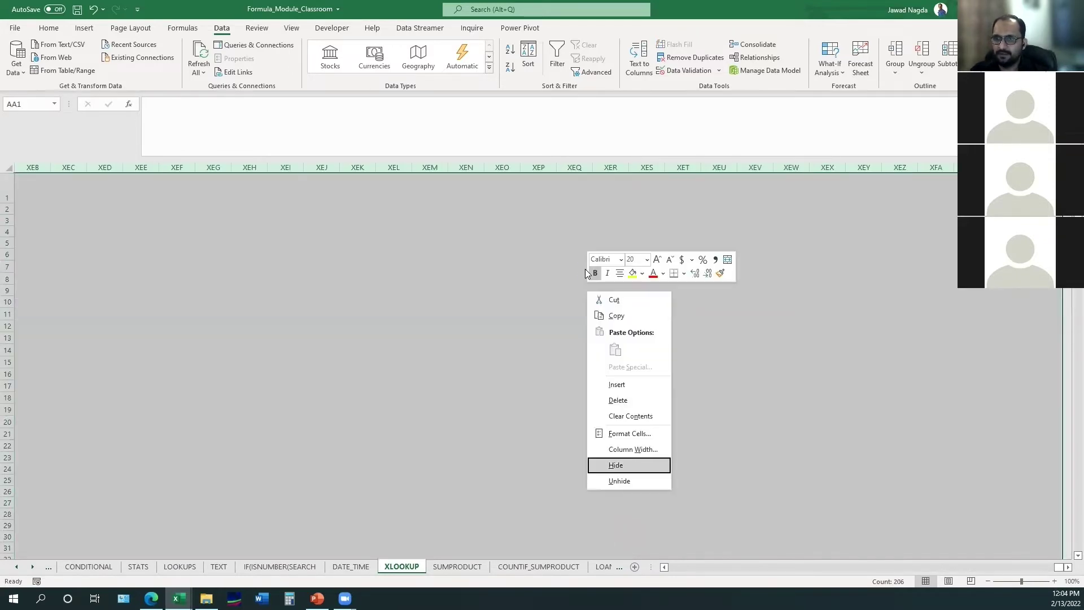
Look over the country table and the empty scorecard fields in row 8, ending on the Country Name cell P8.
key(ctrl+Home)
key(Right)
key(Right)
key(Right)
key(Right)
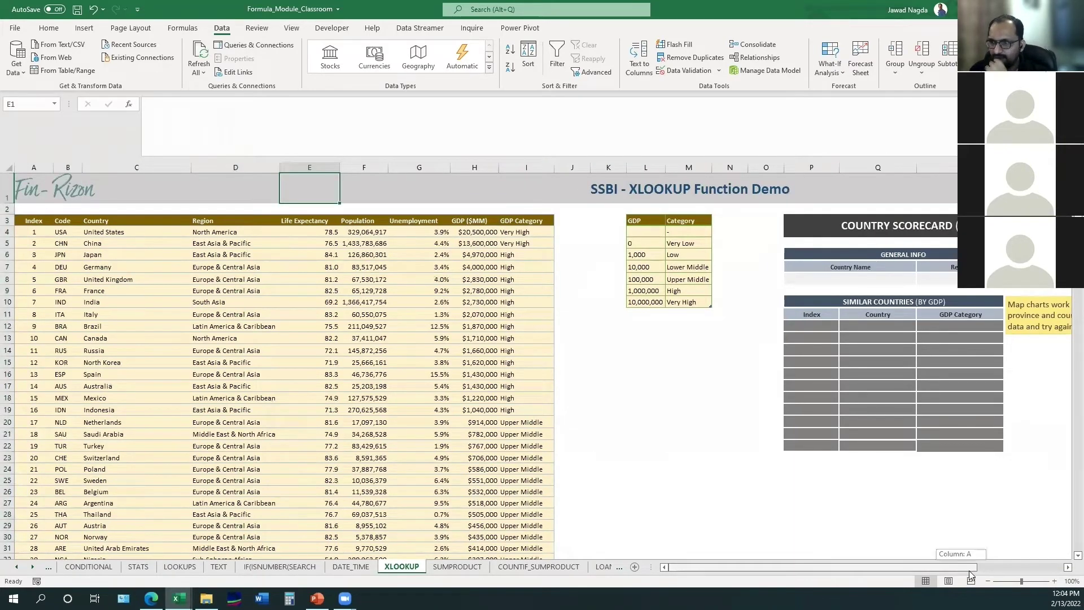
click(1005, 566)
drag(999, 566, 914, 568)
click(869, 278)
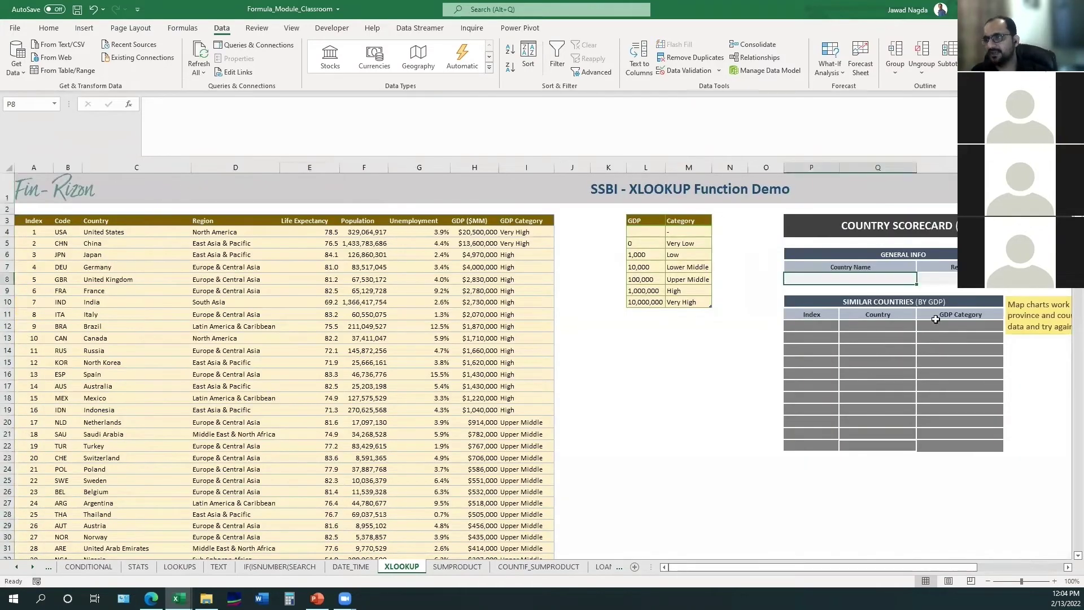
key(Right)
key(Right)
key(Right)
key(Right)
key(Right)
key(Right)
key(Right)
key(Right)
key(Right)
key(Left)
key(Left)
key(Left)
key(Left)
key(Left)
key(Left)
key(Left)
key(Left)
key(Left)
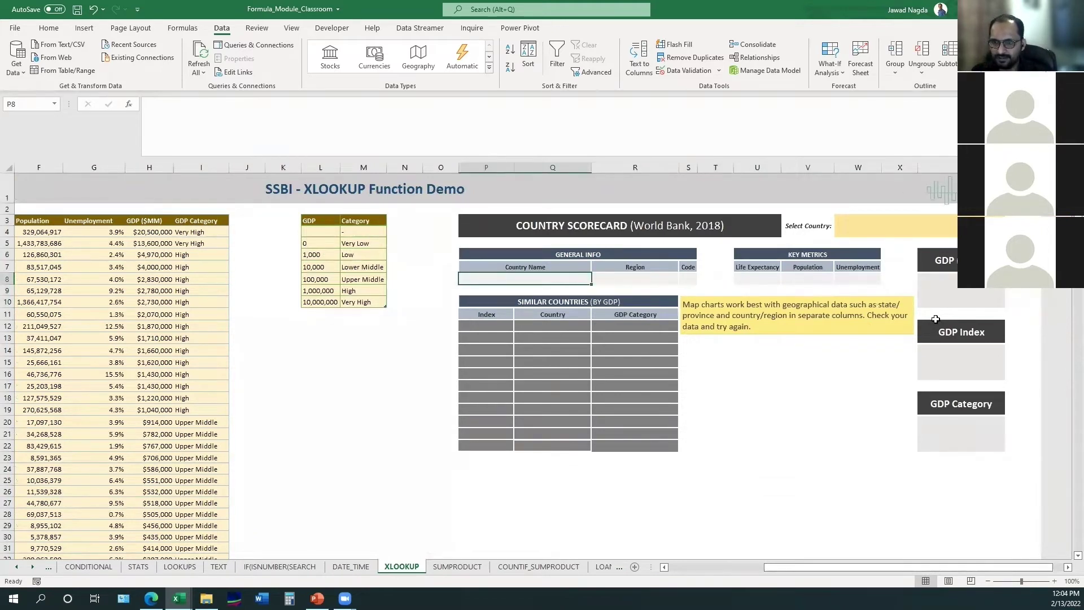
text(=XLOOKUP)
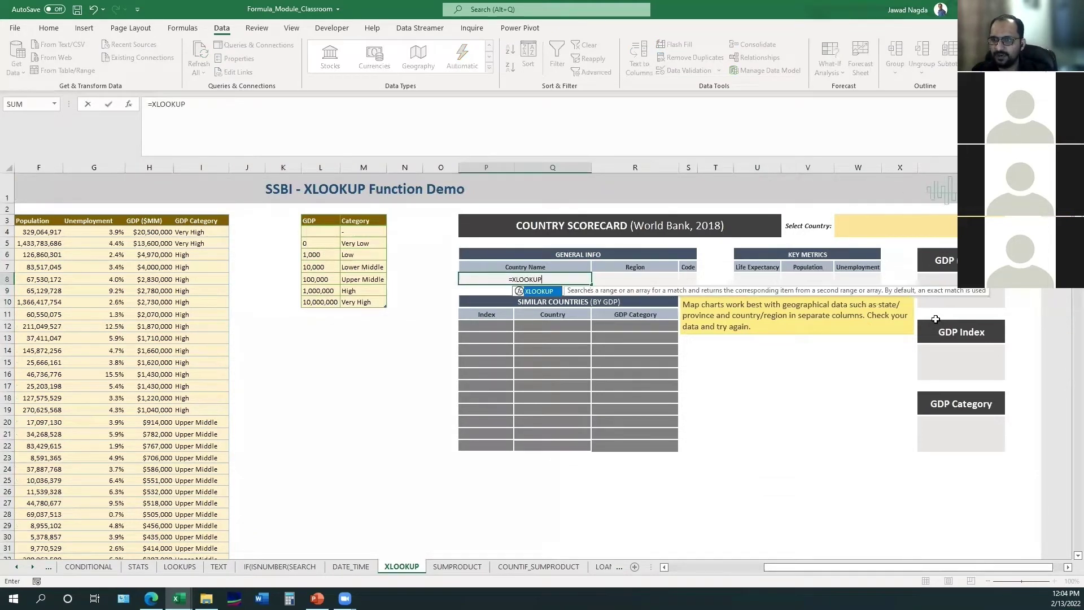
text(()
key(Escape)
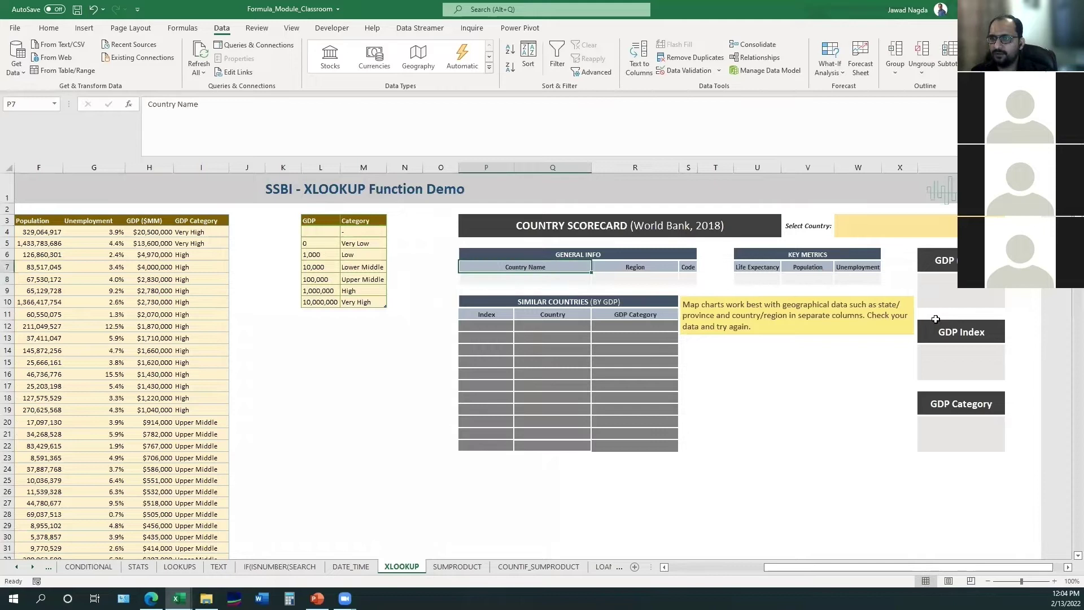
Choose Afghanistan from the dropdown in the Select Country cell W3.
key(Up)
key(Up)
key(Up)
key(Up)
key(Up)
key(Right)
key(alt+Down)
key(Up)
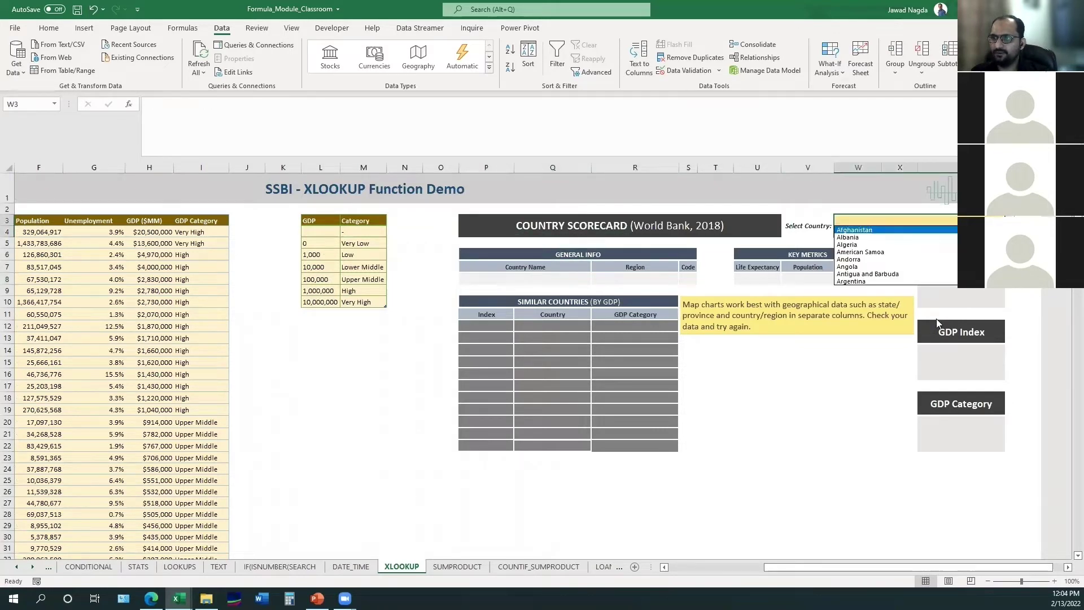
key(Return)
Begin an XLOOKUP in the Country Name cell P8 with W3 as lookup value and Countries[Country] as lookup array.
text(=X)
text(LOOKUP()
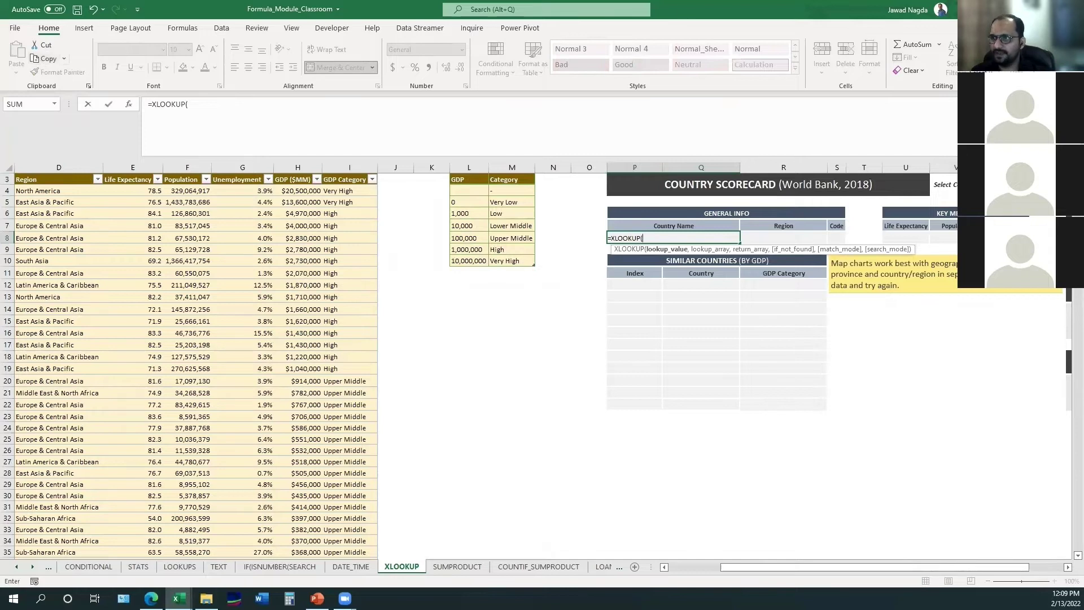
click(1009, 184)
text(,)
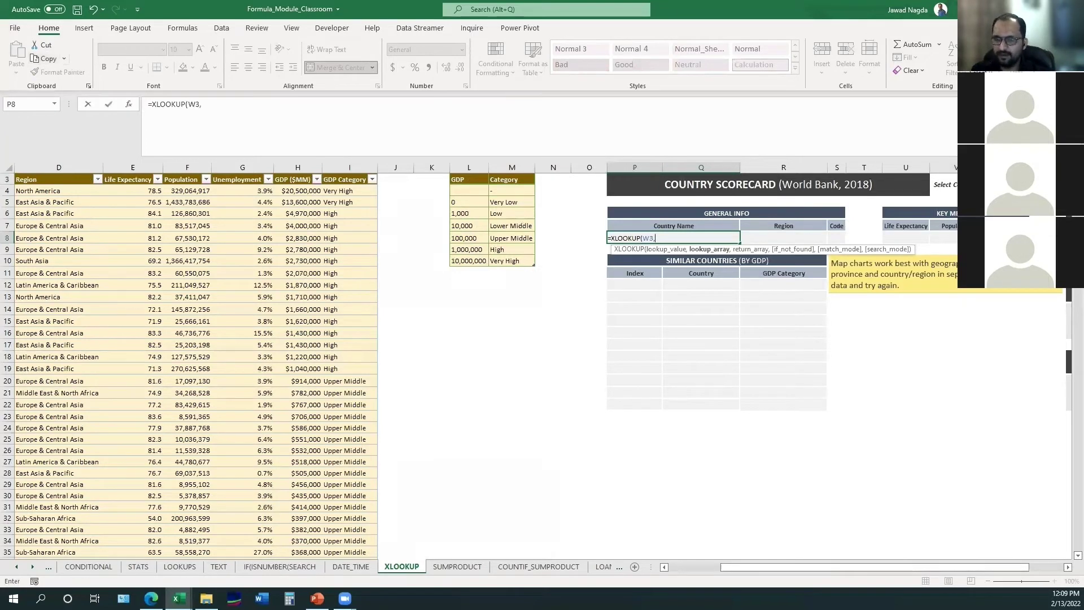
text(Countri)
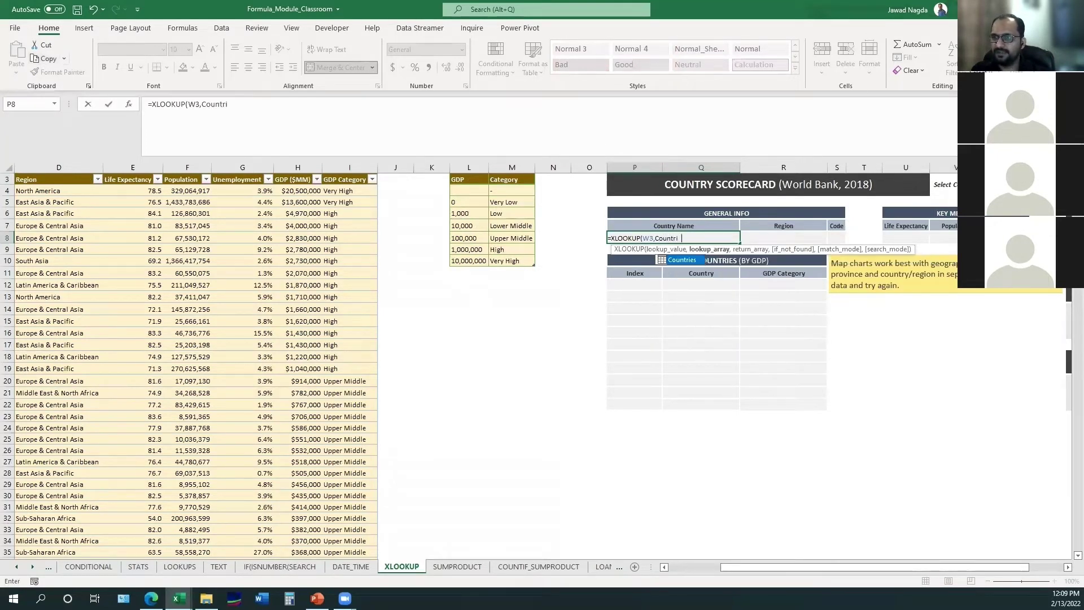
key(Tab)
text([C)
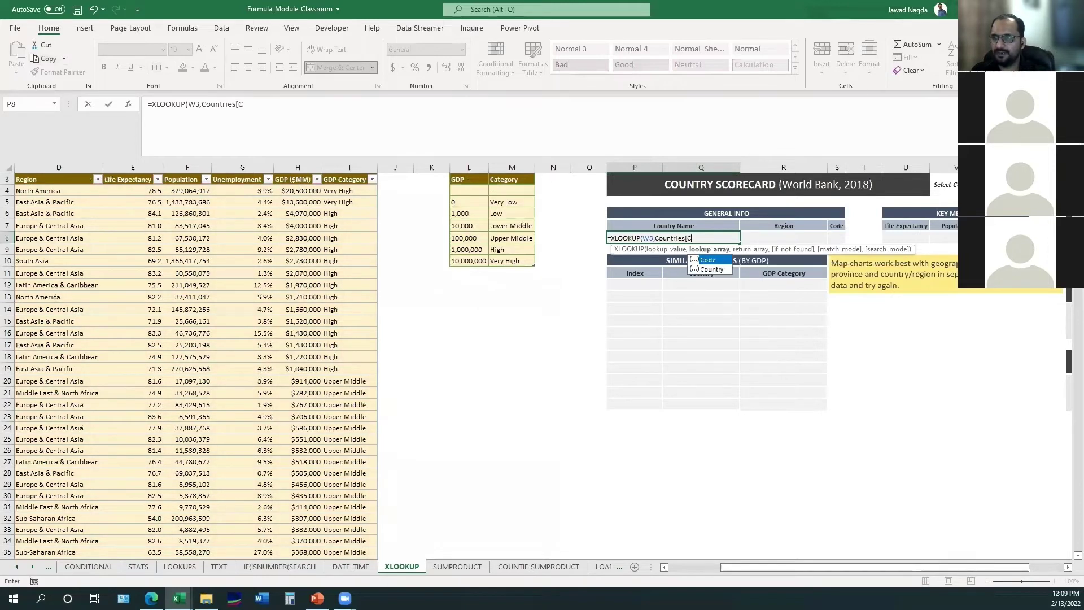
text(ountry)
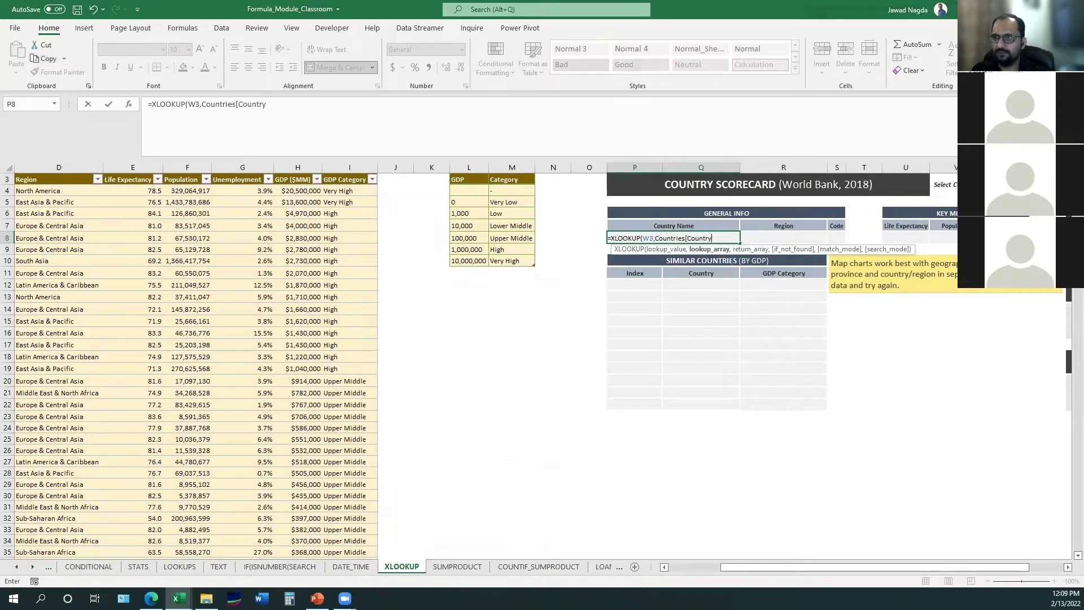
text(],)
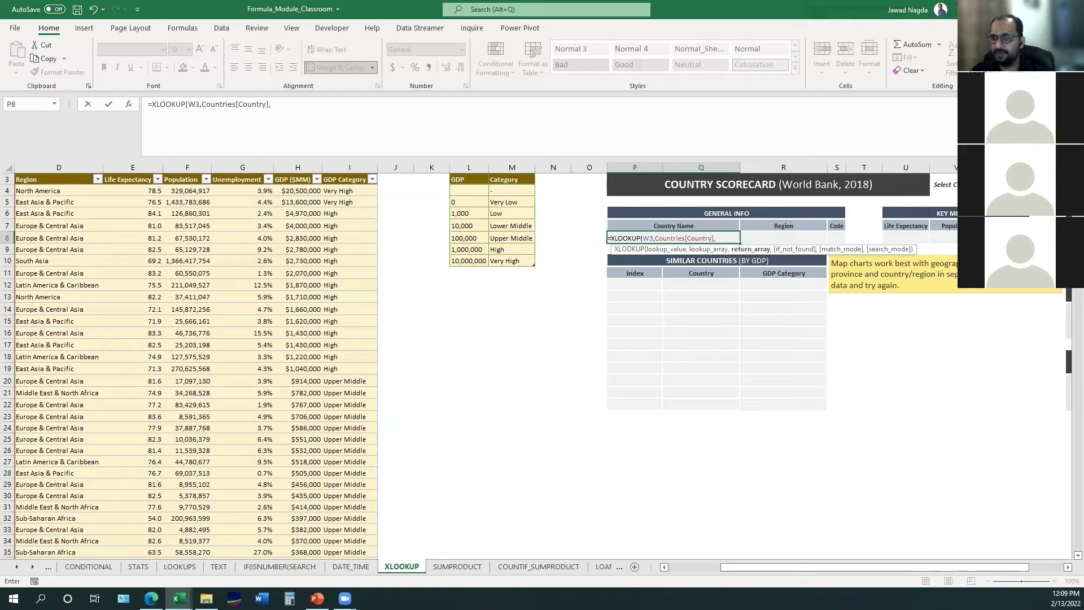
Return Countries[Country], leave if_not_found empty, set match mode to 2 for wildcard match, and enter the formula in P8.
text(Countr)
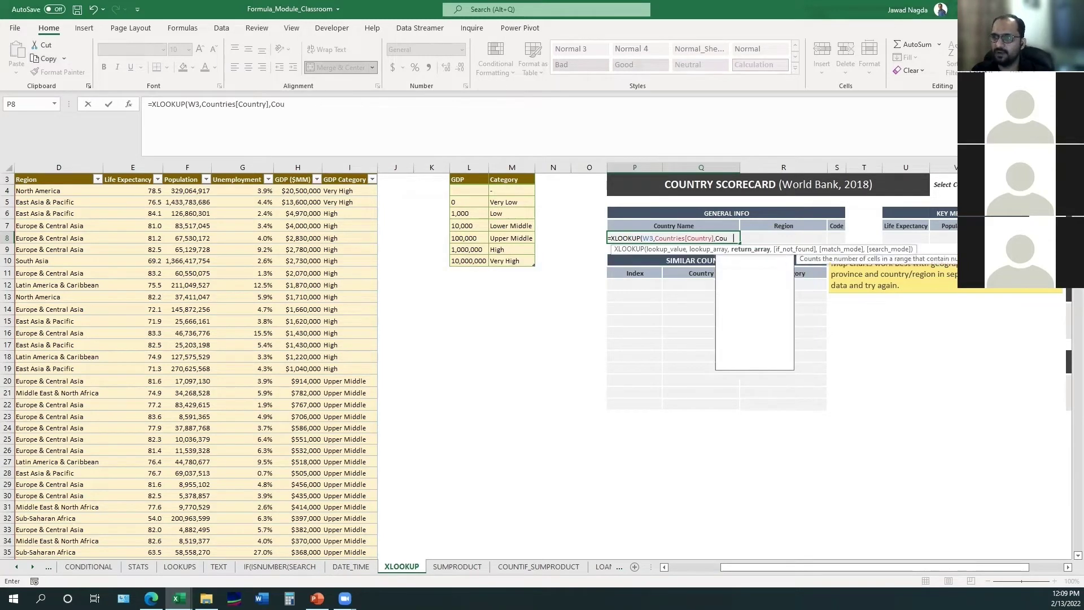
key(Tab)
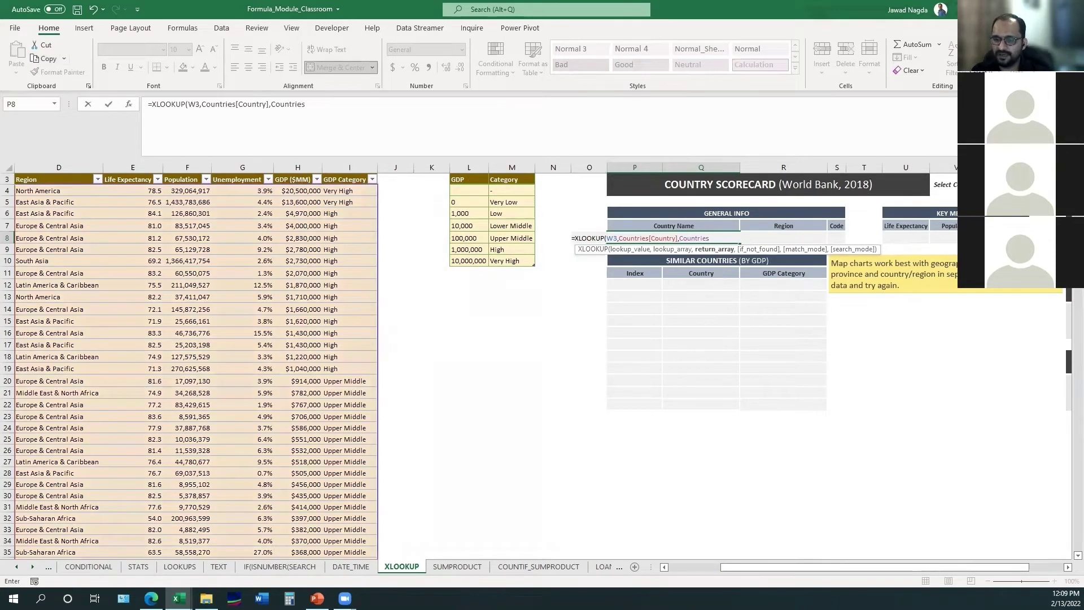
text([Country)
key(Tab)
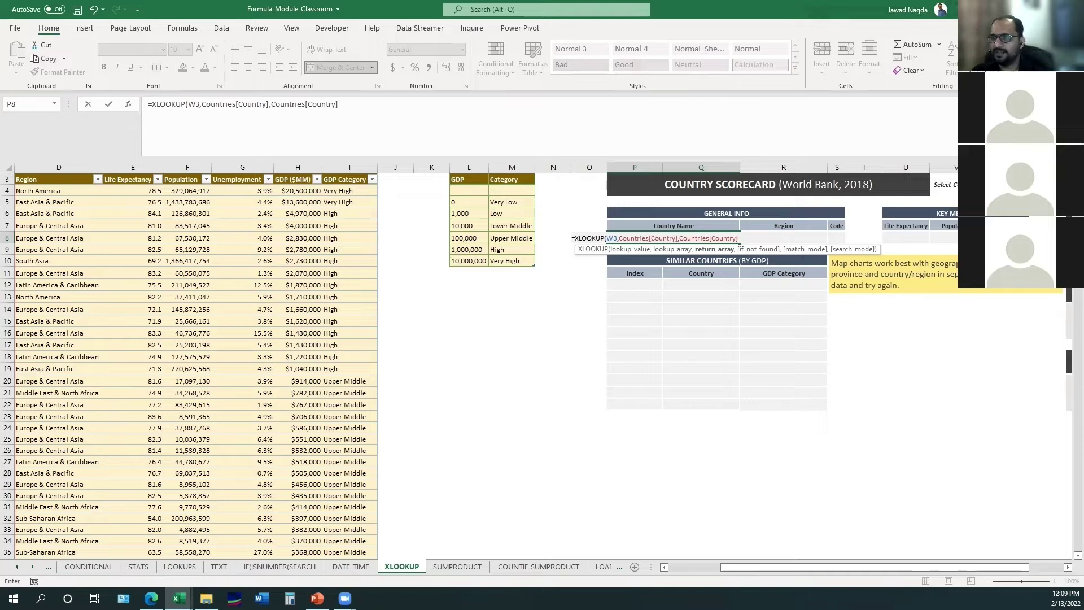
text(,,)
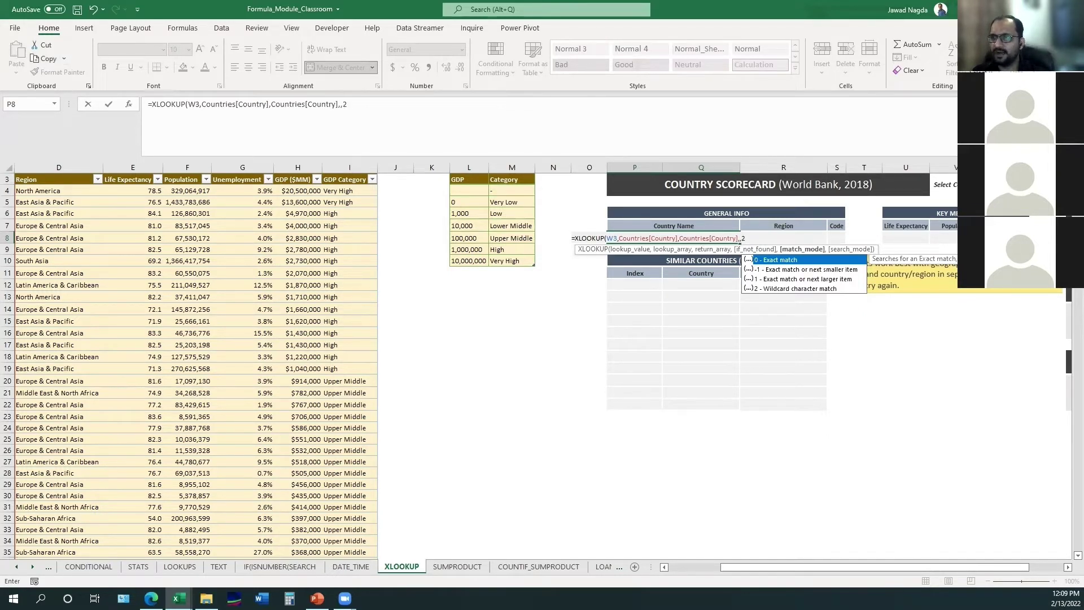
text(2))
key(Return)
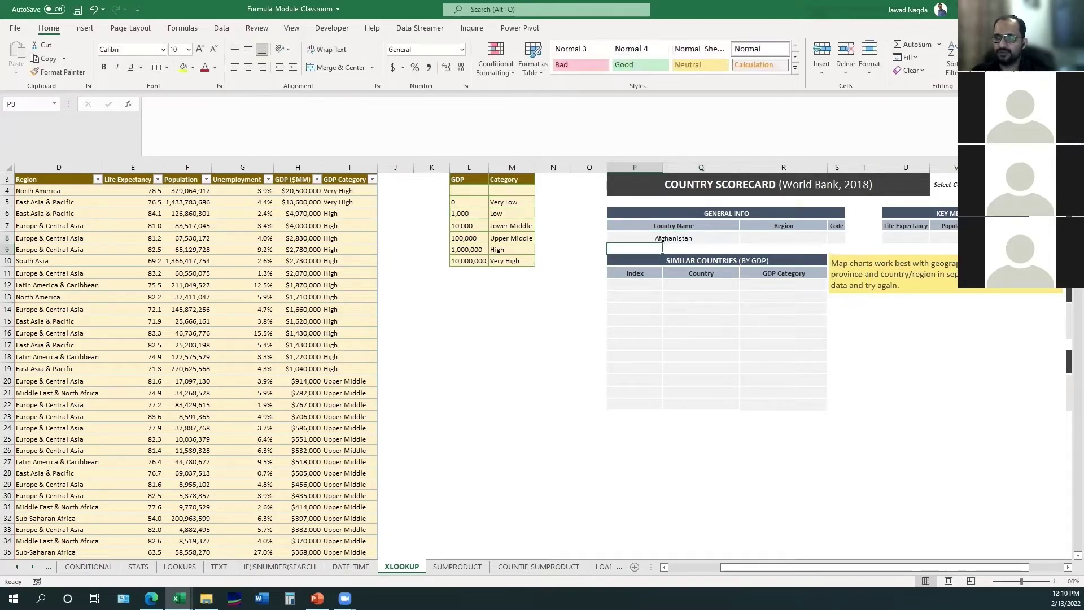
key(Up)
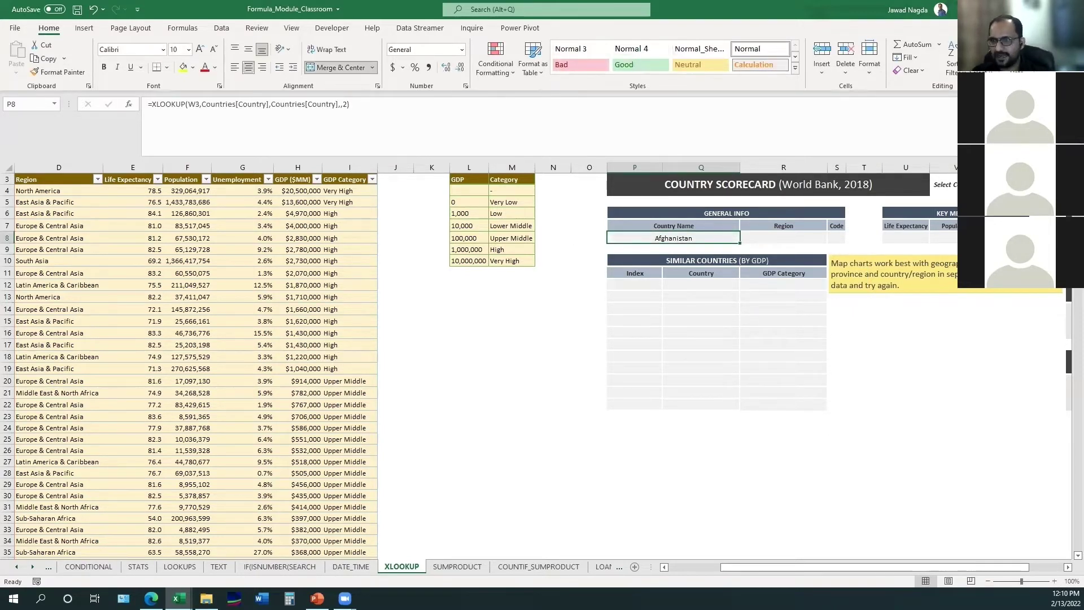
Begin an XLOOKUP in the Region cell R8 with W3 as the lookup value.
click(783, 237)
text(=XLOOKUP()
key(Right)
key(Right)
key(Right)
key(Up)
key(Up)
text(,)
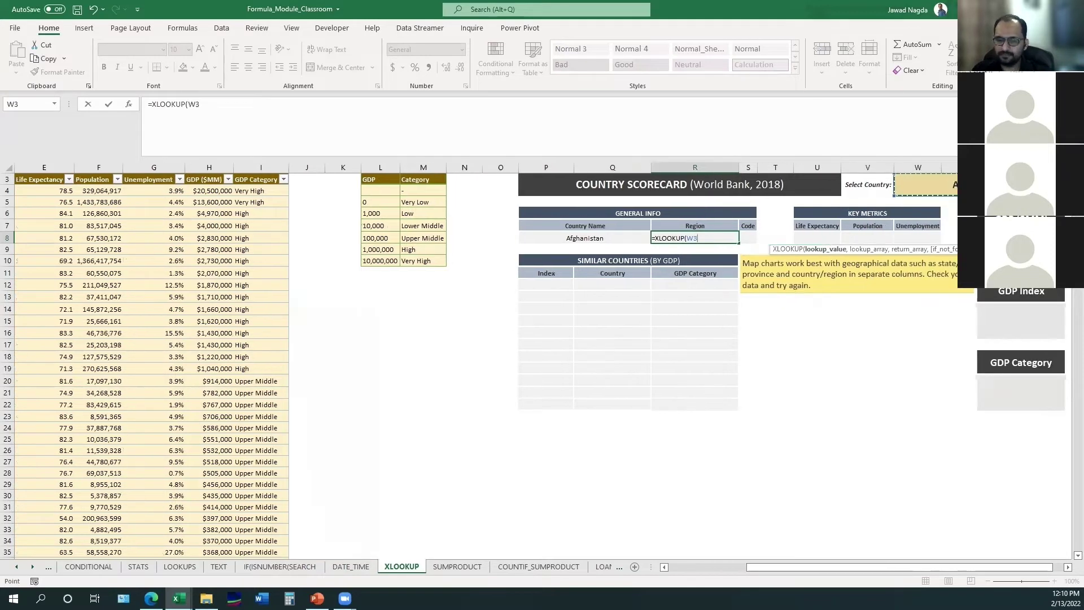
Complete the Region formula in R8 with Countries[Country] as lookup array and Countries[Region] as return array, and enter it.
text(Countrie3s)
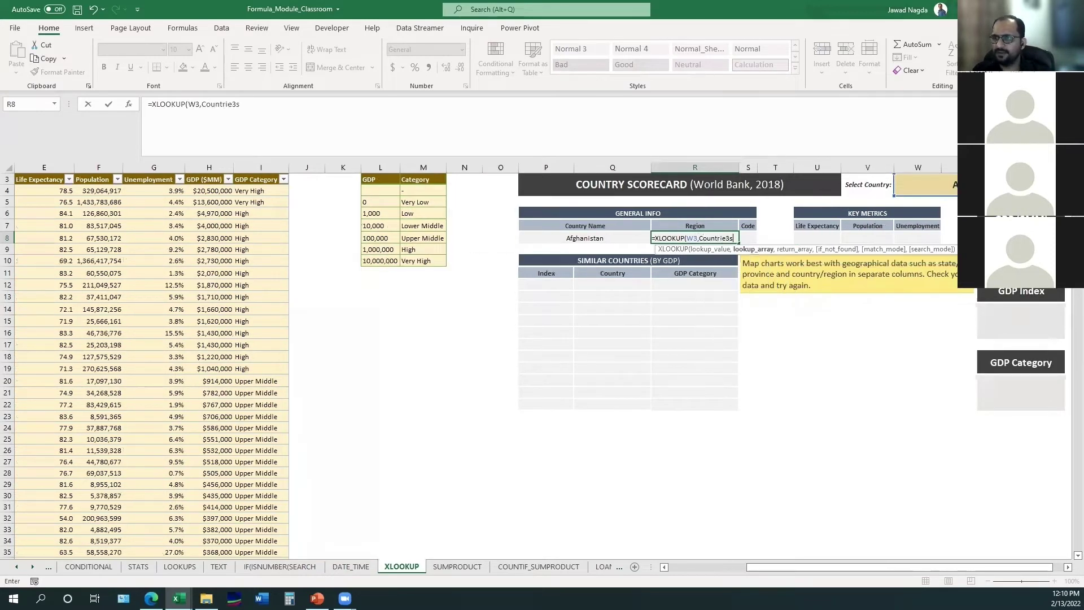
key(BackSpace)
key(BackSpace)
text(s)
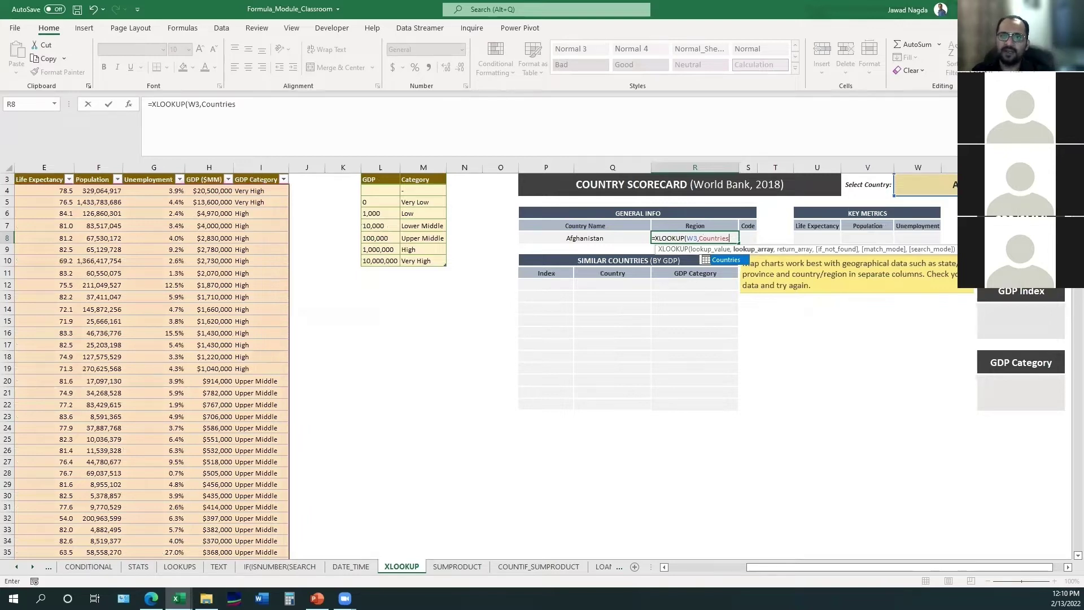
text(,)
key(BackSpace)
text([)
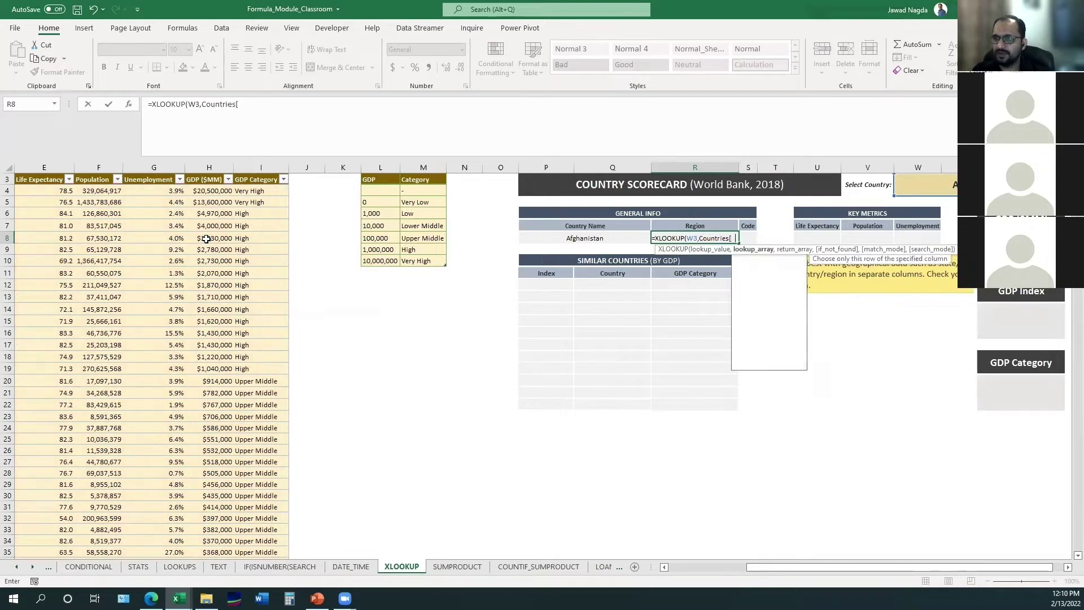
text(Country],Countri)
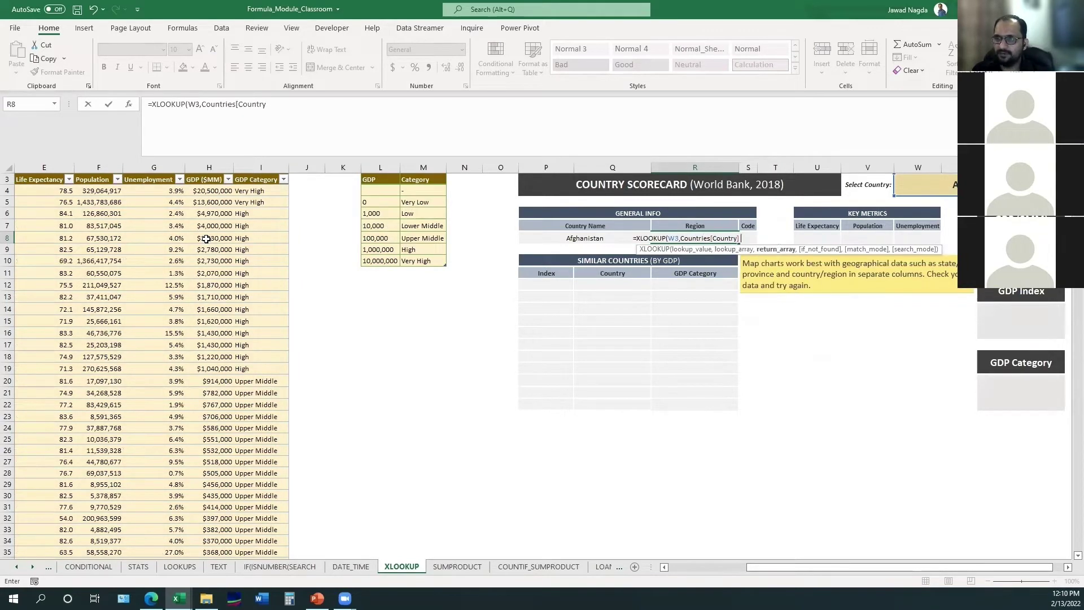
text(es)
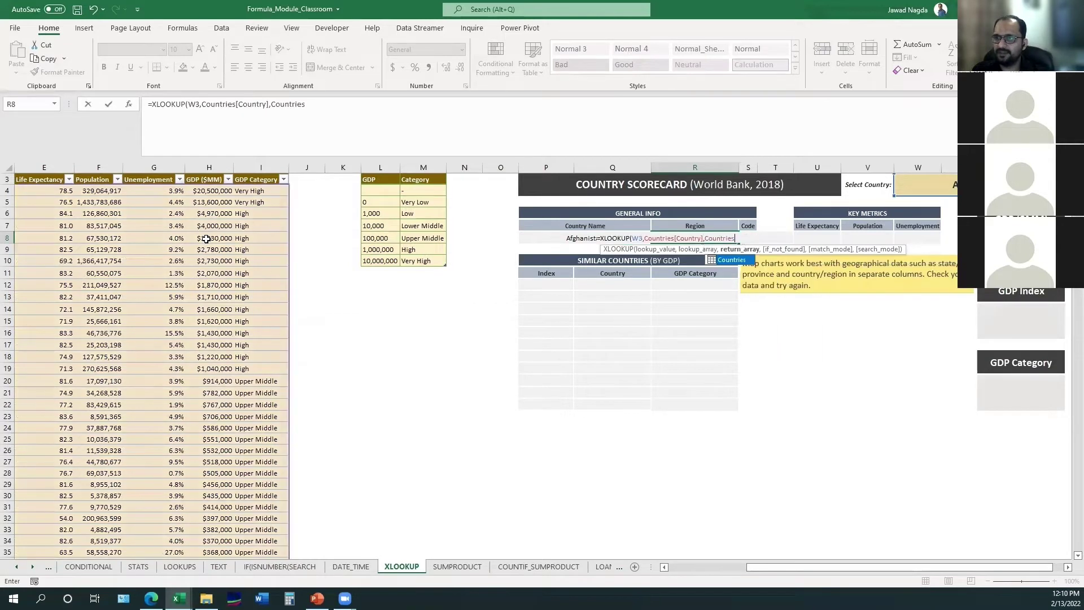
text([Region)
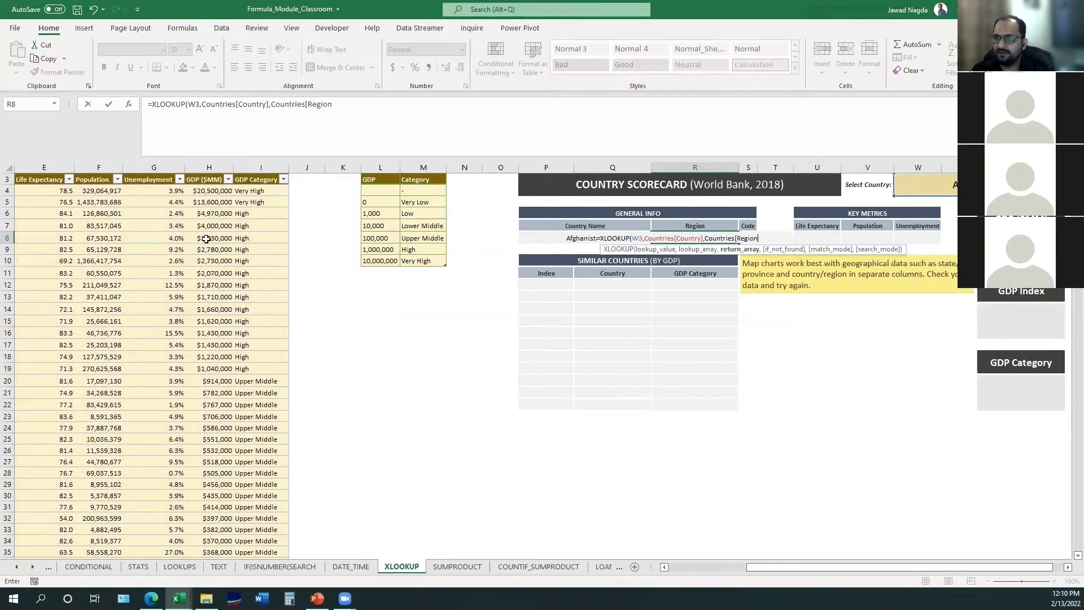
text(])
key(Return)
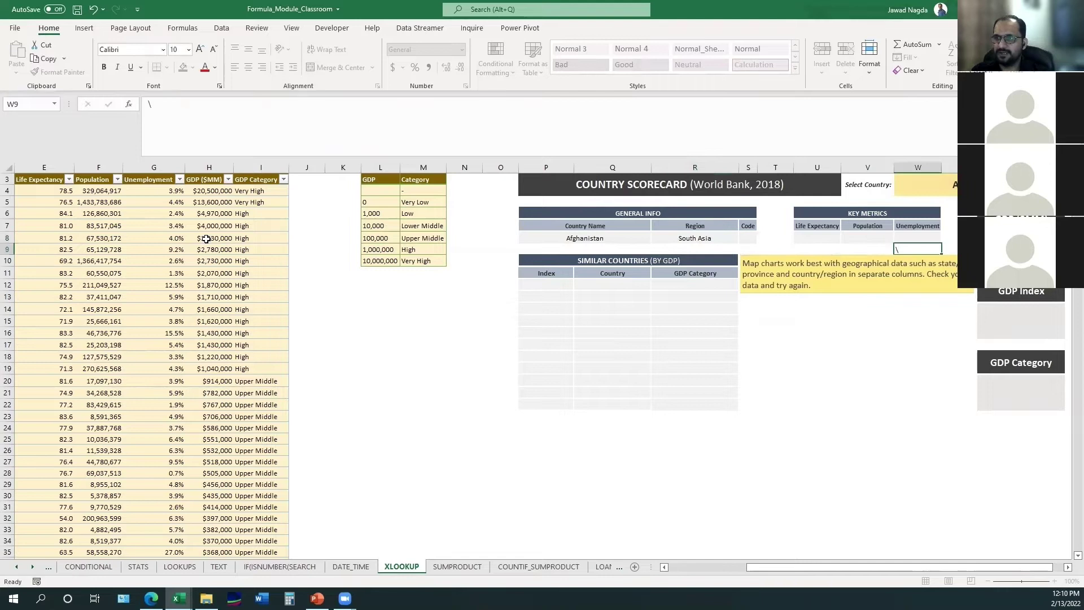
Copy the Region formula's text into the Code cell S8, change its return array to Countries[Code], and enter it.
key(Right)
key(Up)
key(Left)
key(F2)
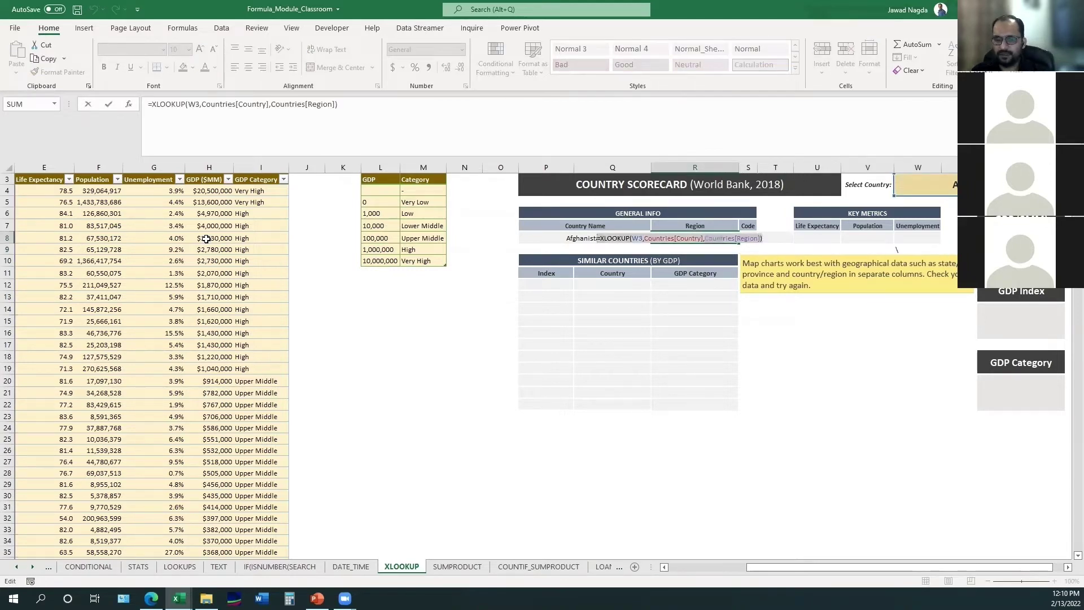
key(Tab)
key(F2)
text(=XLOOKUP(W3,Countries[Country],Countries[Region]))
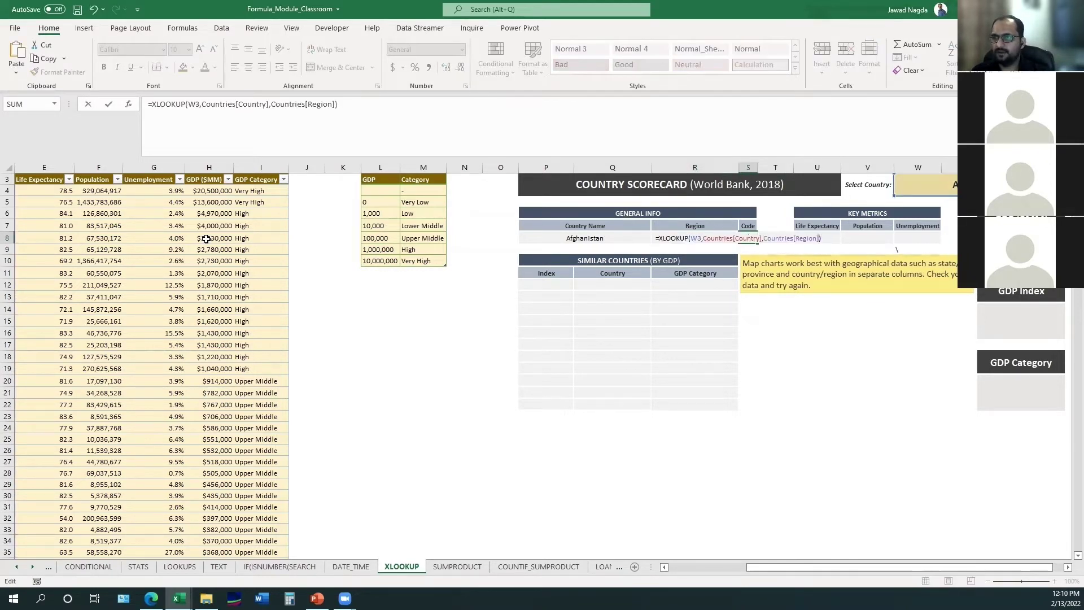
key(ctrl+shift+Left)
text(Code)
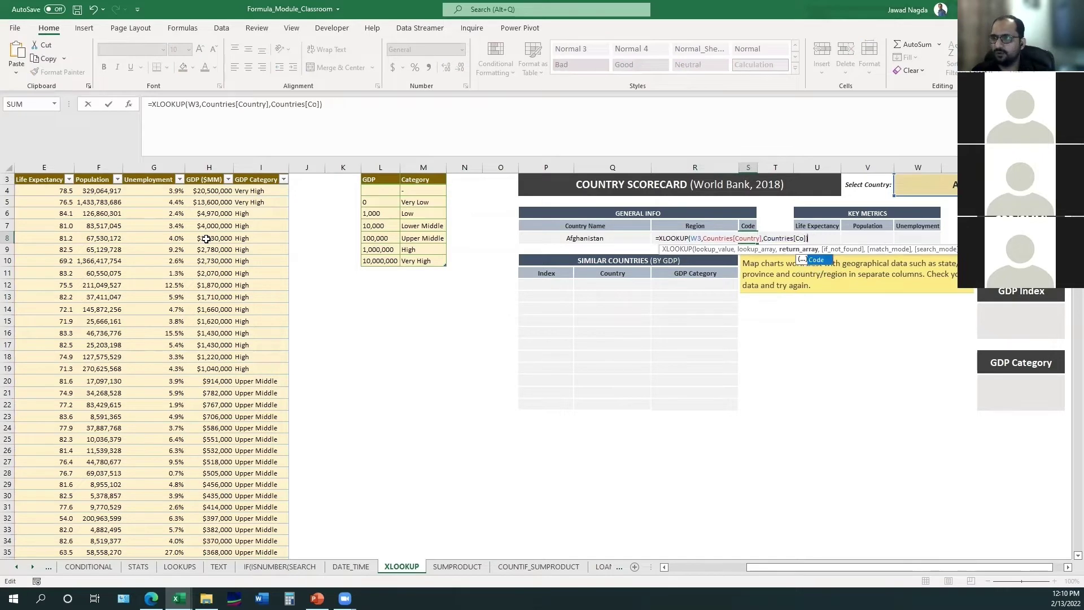
key(ctrl+Return)
Reuse the Region XLOOKUP formula in the GDP ($MM) cell Y8 with Countries[GDP ($MM)] as the return array.
key(Left)
key(Left)
key(Right)
key(Right)
key(Right)
key(Right)
key(Right)
key(Right)
key(Right)
key(Down)
key(F2)
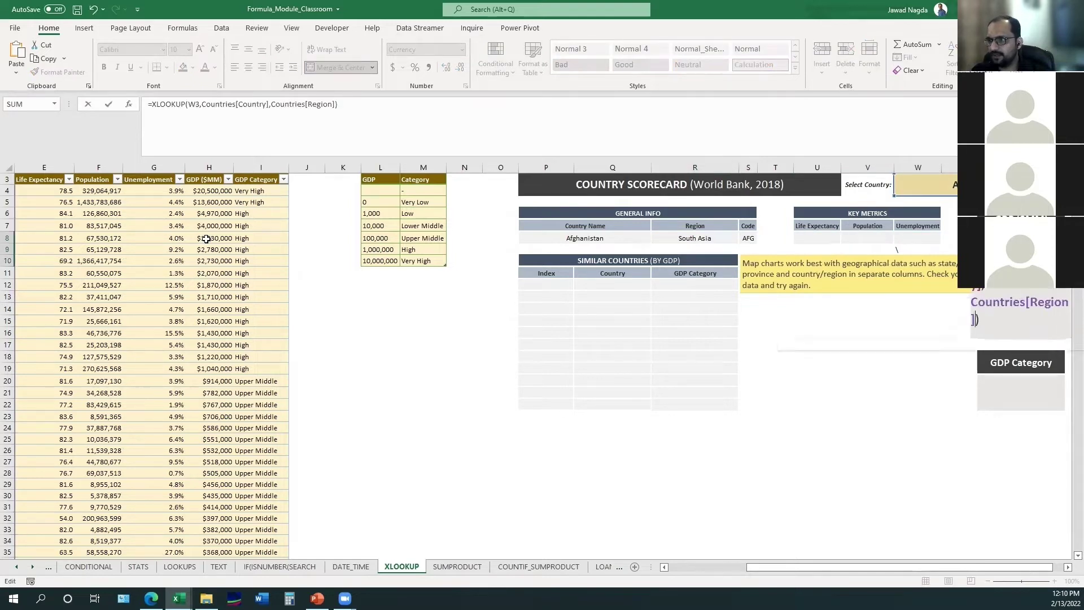
key(Left)
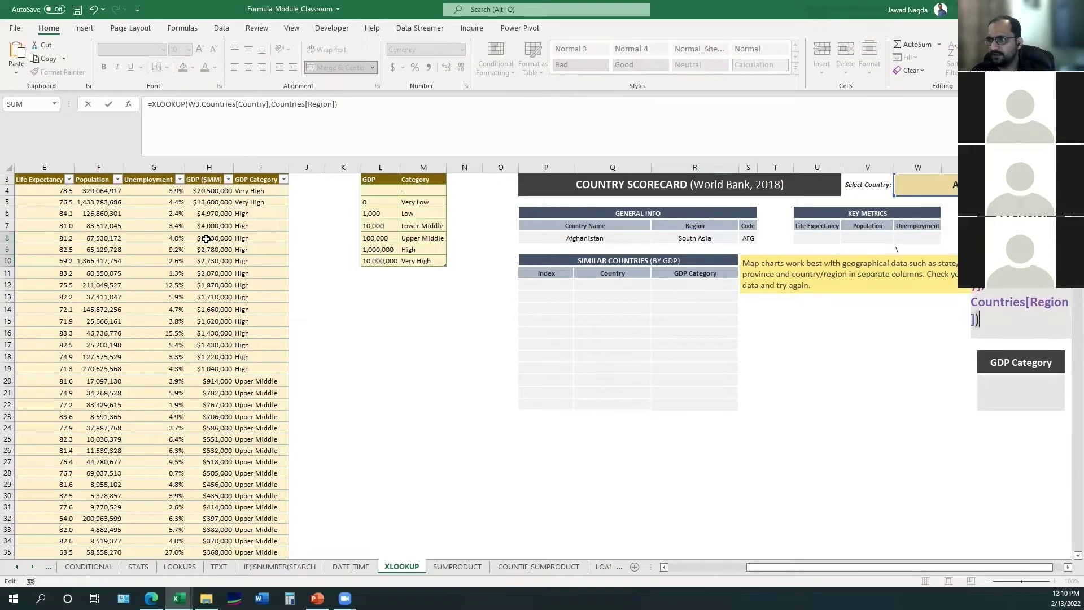
key(ctrl+shift+Right)
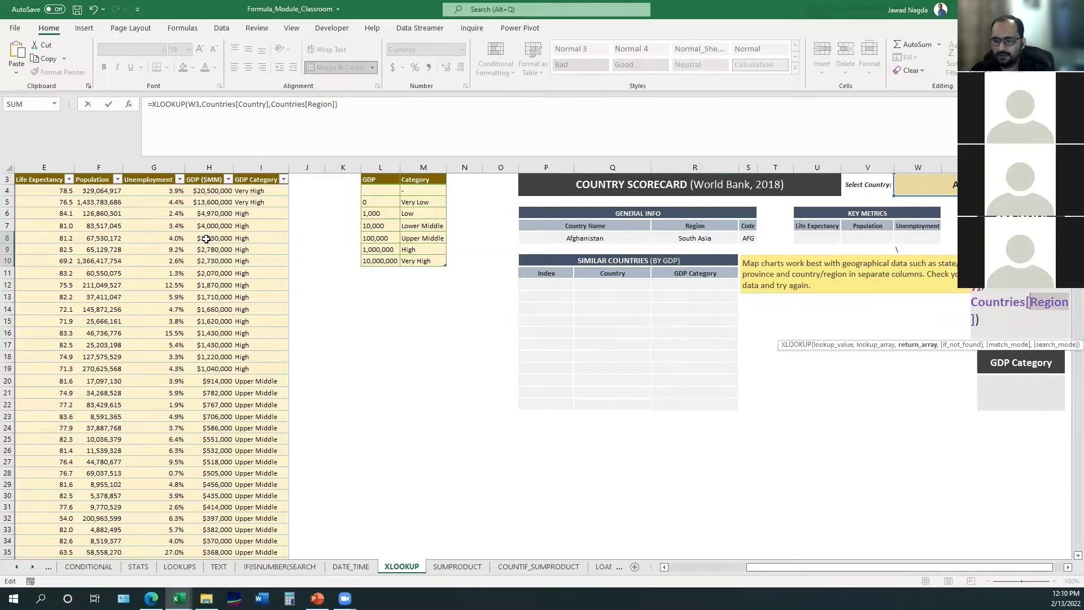
text(GD)
key(Tab)
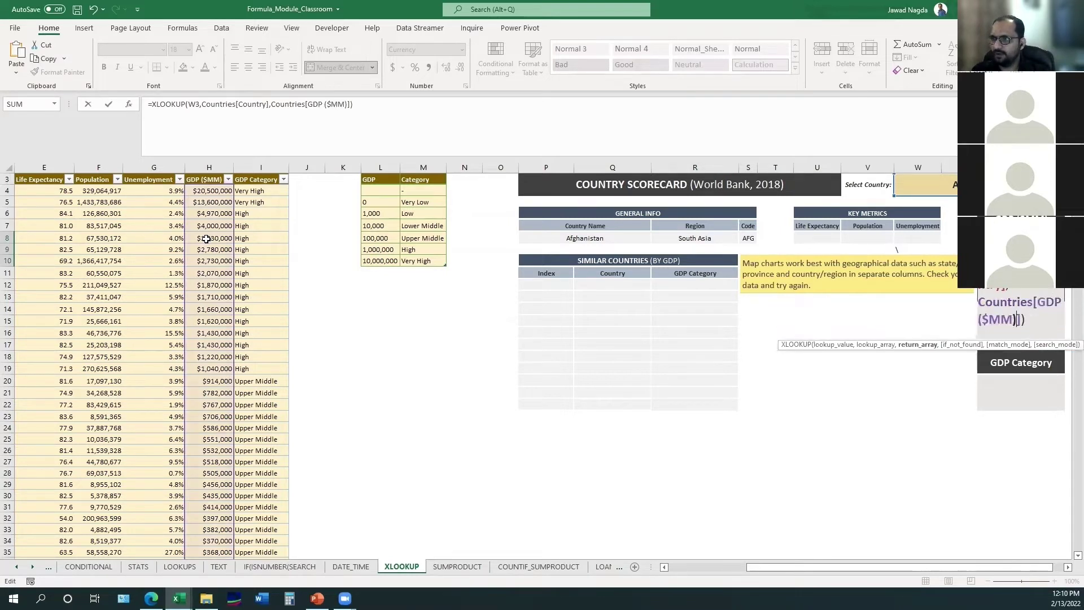
key(Return)
Reuse the Region XLOOKUP formula in the GDP Index cell Y14 with Countries[Index] as the return array.
key(Up)
key(Up)
key(Down)
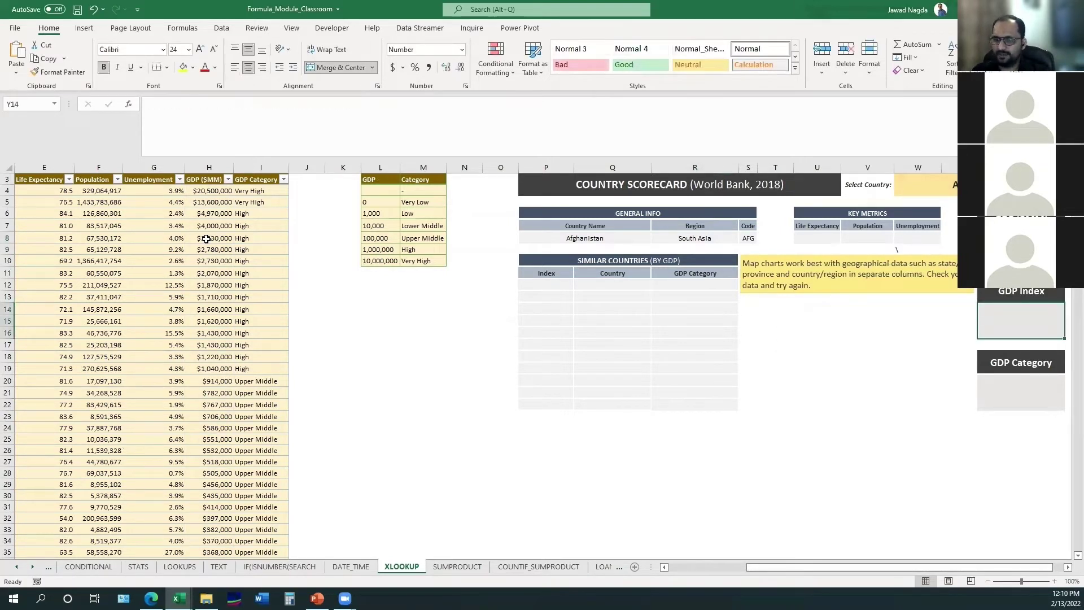
key(F2)
text(=XLOOKUP(W3,Countries[Country],Countries[Region]))
key(Left)
key(Left)
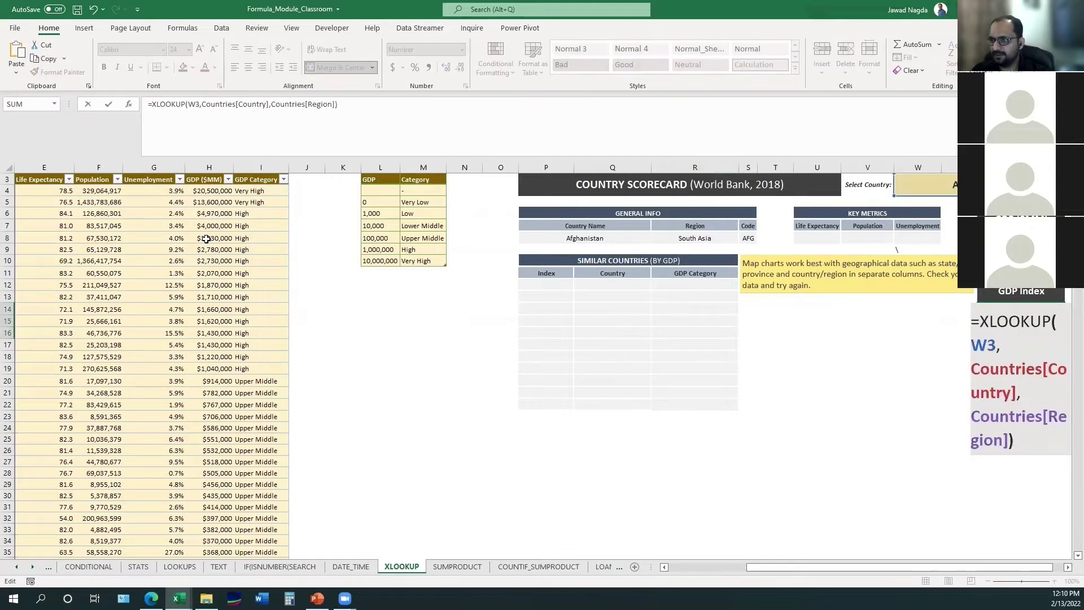
key(ctrl+shift+Left)
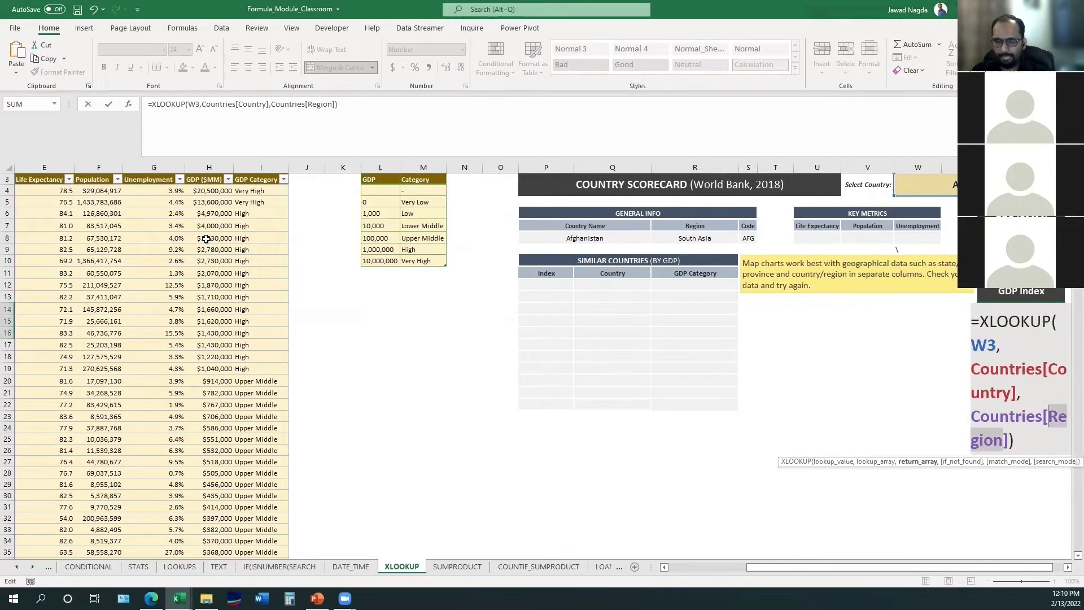
text(GD)
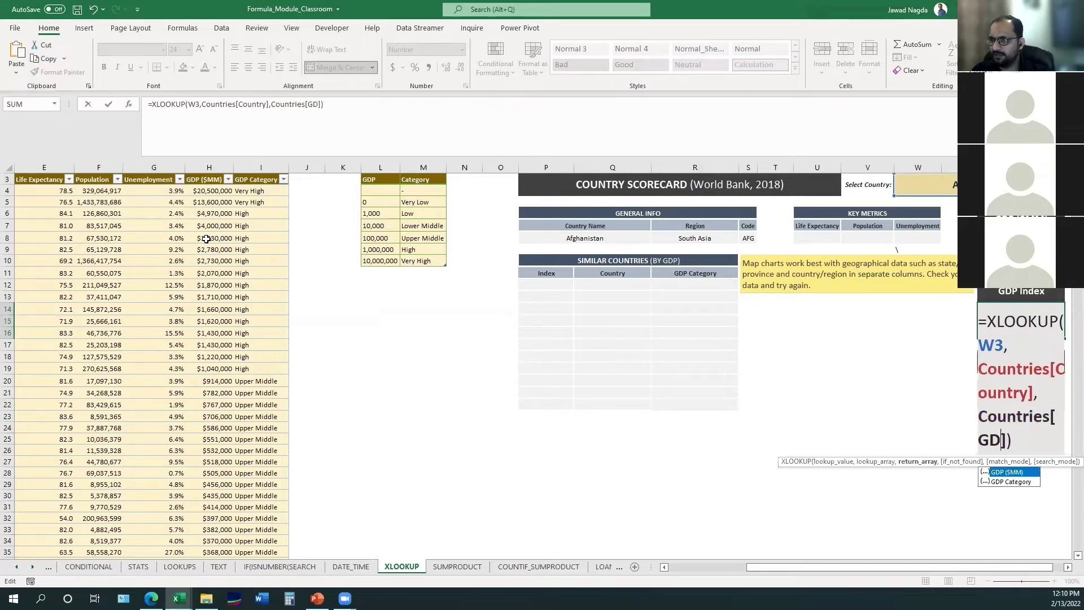
key(BackSpace)
key(BackSpace)
text(In)
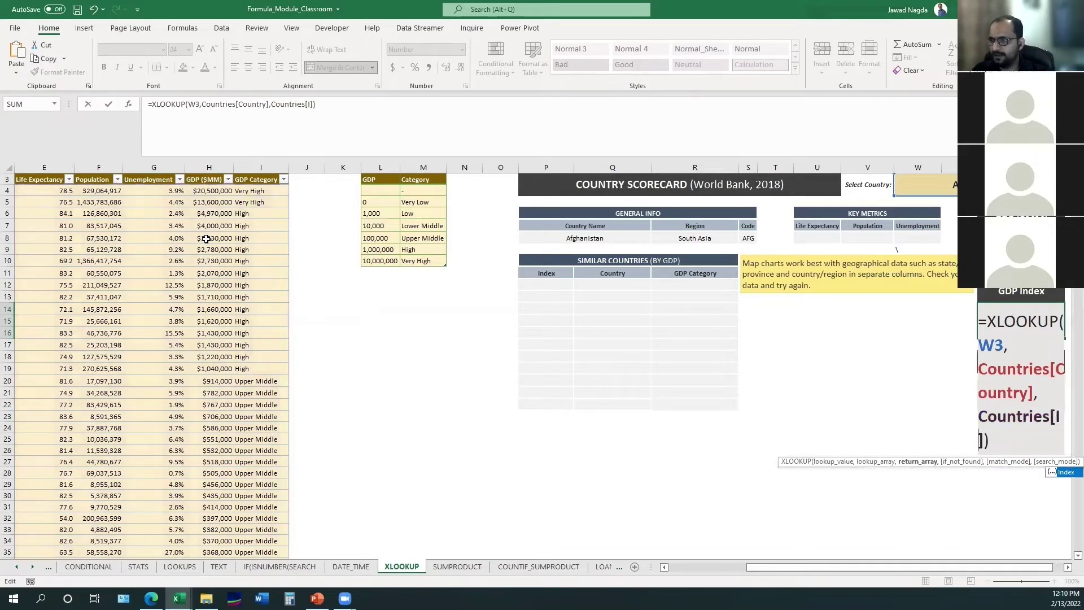
key(Tab)
key(Return)
Reuse the Region XLOOKUP formula in the GDP Category cell Y20 with Countries[GDP Category] as the return array.
key(Down)
key(Down)
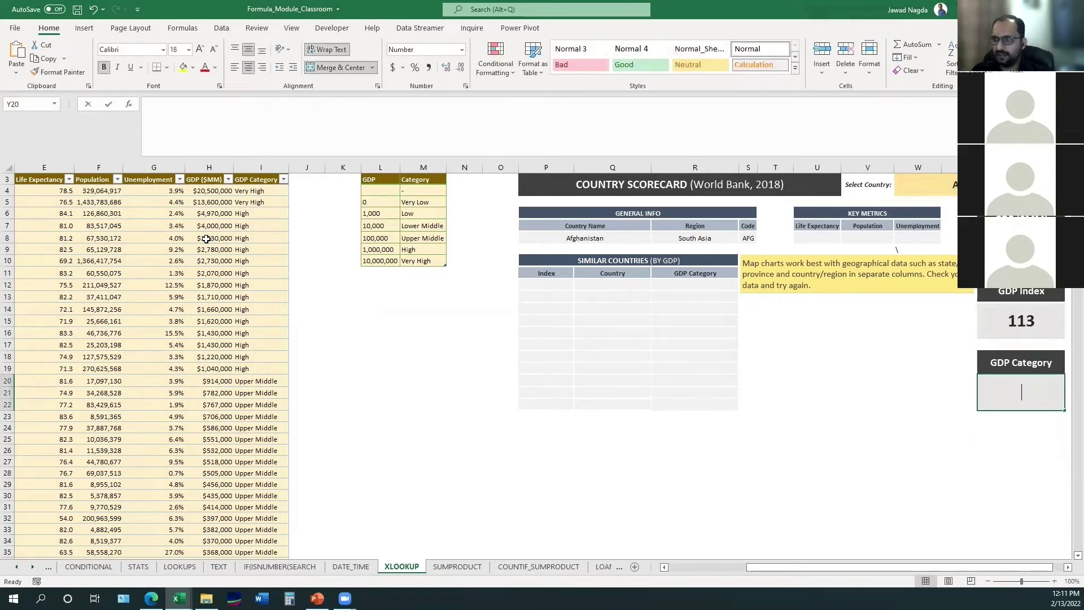
text(=XLOOKUP(W3,Countries[Country],Countries[Region]))
key(Left)
key(Left)
key(ctrl+shift+Left)
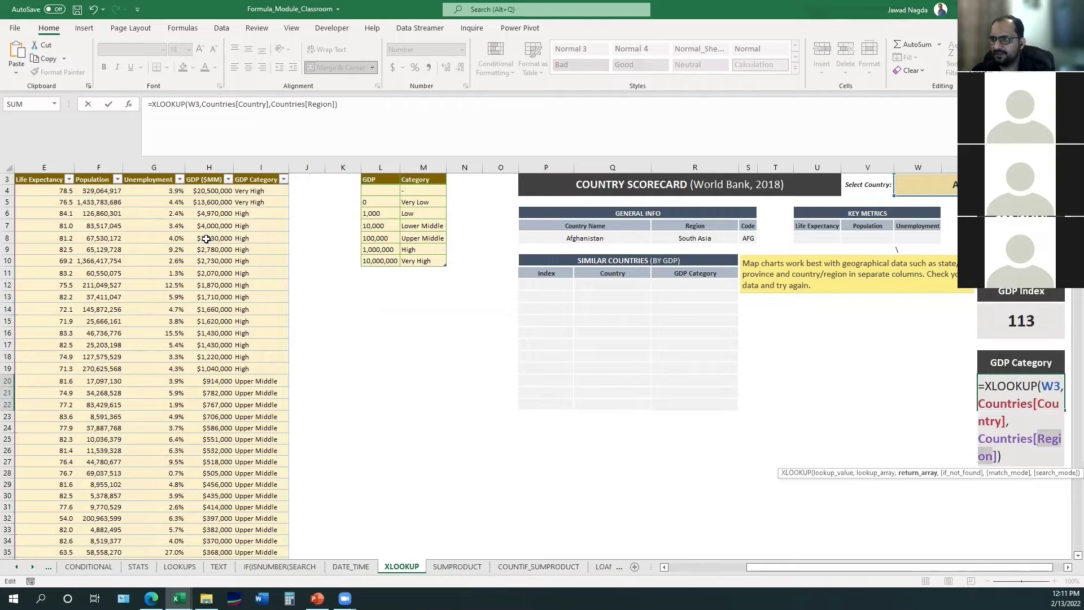
text(Ca)
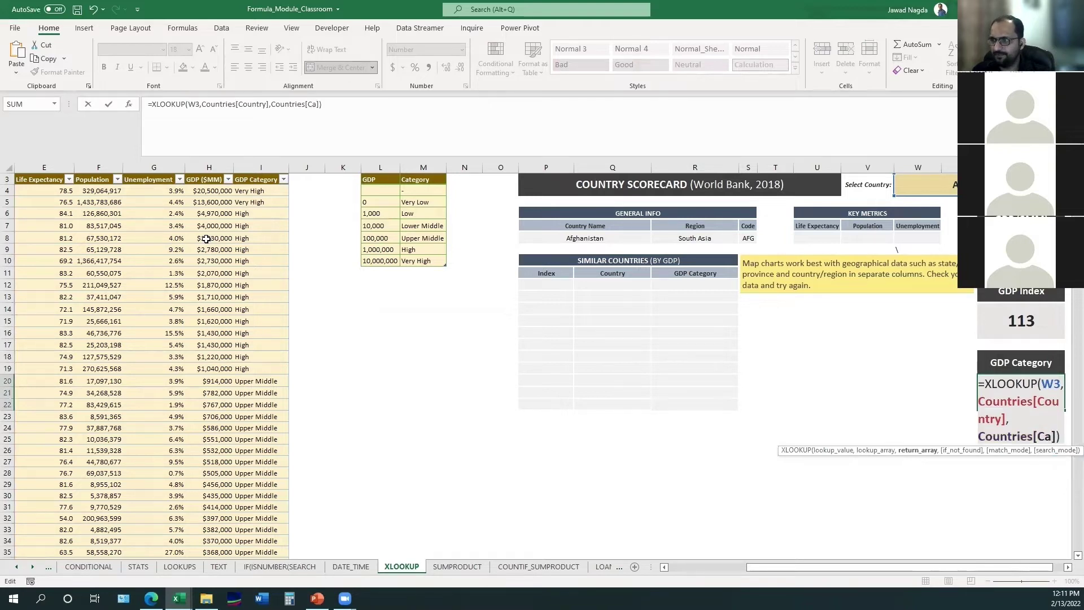
key(BackSpace)
key(BackSpace)
text(GDP Category)
key(Tab)
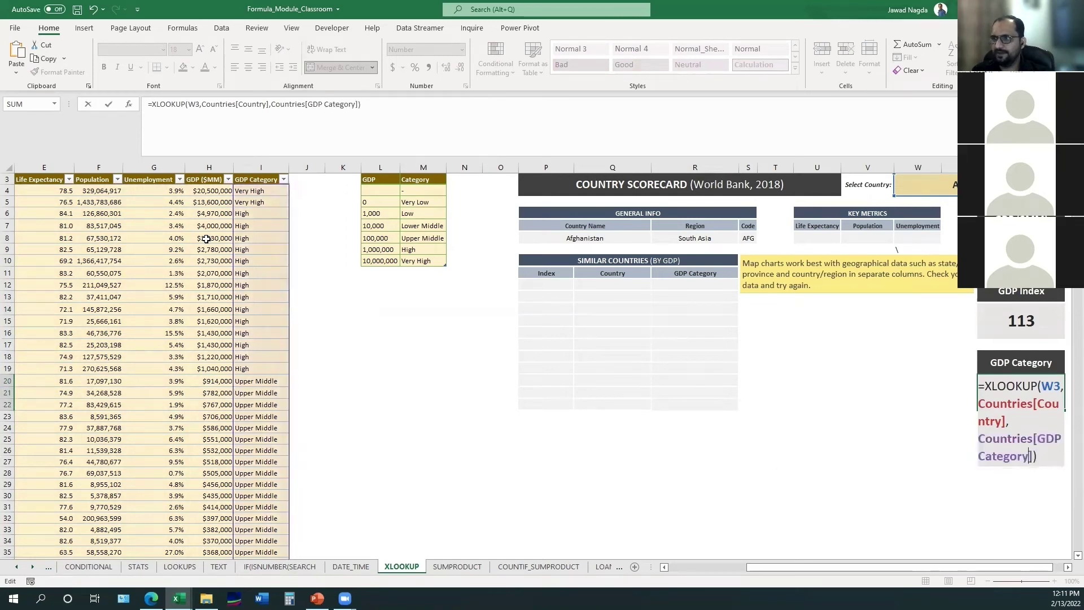
key(Return)
Begin an XLOOKUP in the Life Expectancy cell U8 with W3 as lookup value and Countries[Country] as lookup array.
key(Up)
key(Up)
key(Up)
key(Up)
key(Up)
key(Up)
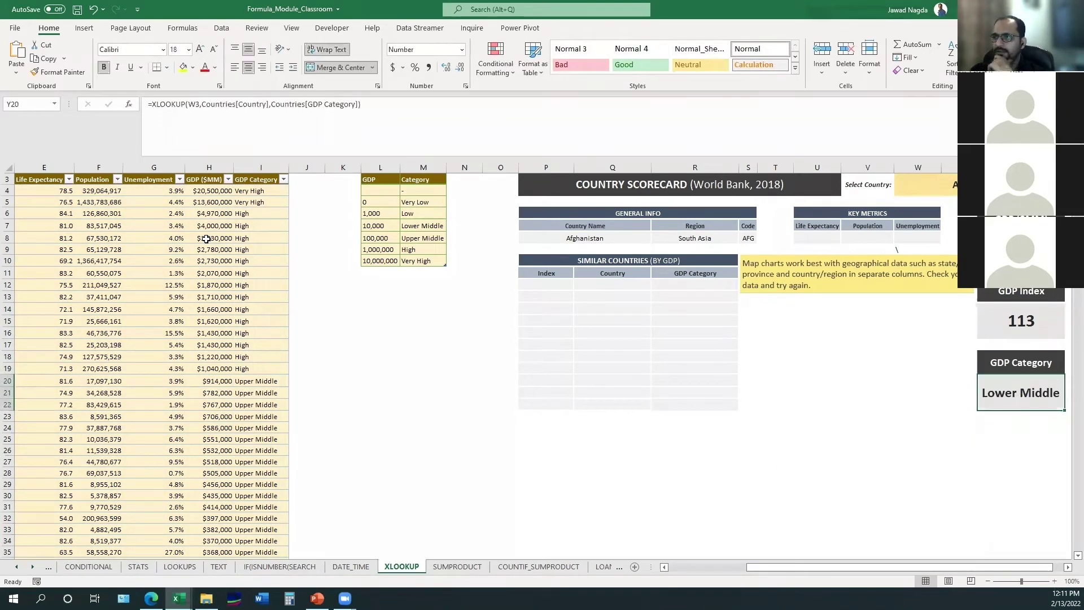
scroll(206, 238, up, 1)
key(Left)
key(Left)
key(Left)
key(Left)
key(Down)
key(Down)
text(=XL)
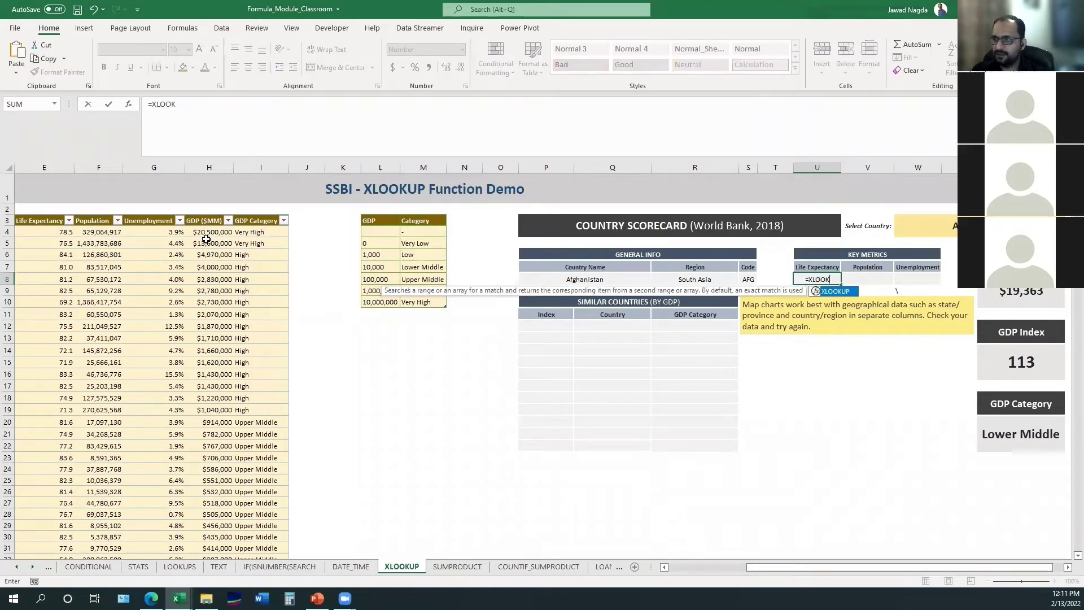
key(Tab)
text(*)
key(BackSpace)
key(Up)
key(Up)
key(Up)
key(Up)
key(Up)
key(Right)
key(Right)
text(,)
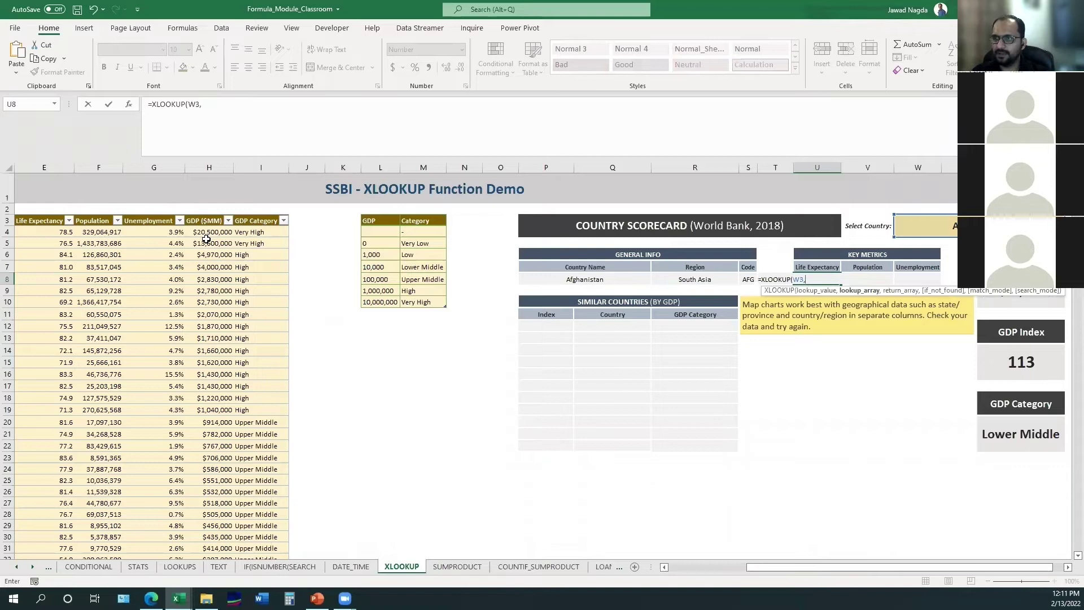
text(Countrie)
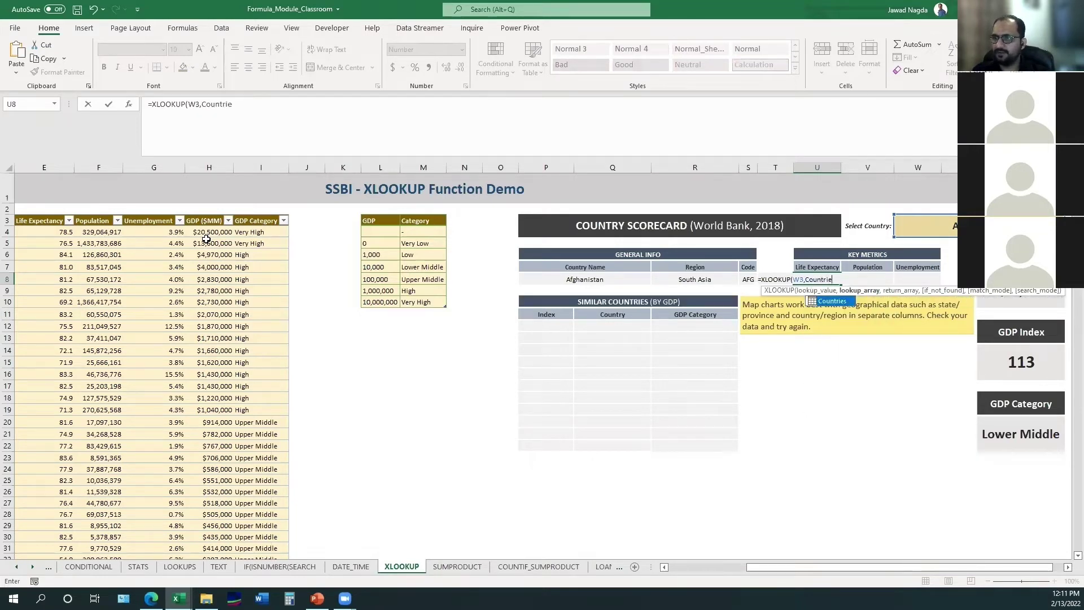
text(s[Country)
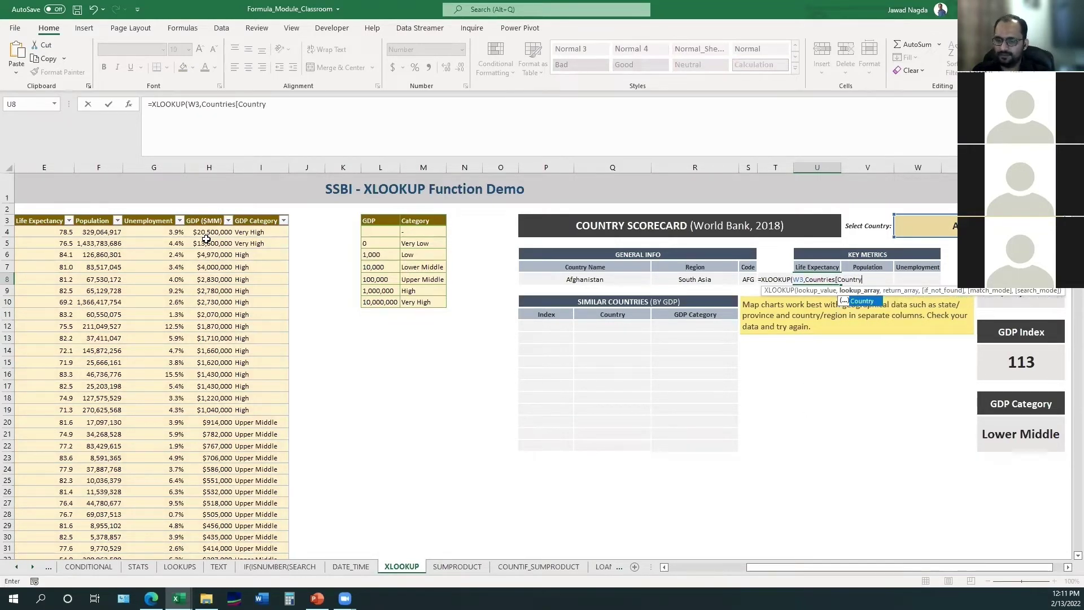
text(],)
Complete the Life Expectancy XLOOKUP in U8 with the Life Expectancy to Unemployment columns of the Countries table as return array.
key(Up)
key(Up)
key(Up)
key(Up)
key(Left)
key(Left)
key(Left)
key(Left)
key(Left)
key(Left)
key(Left)
key(Left)
key(Left)
key(Left)
key(Left)
key(Left)
key(Left)
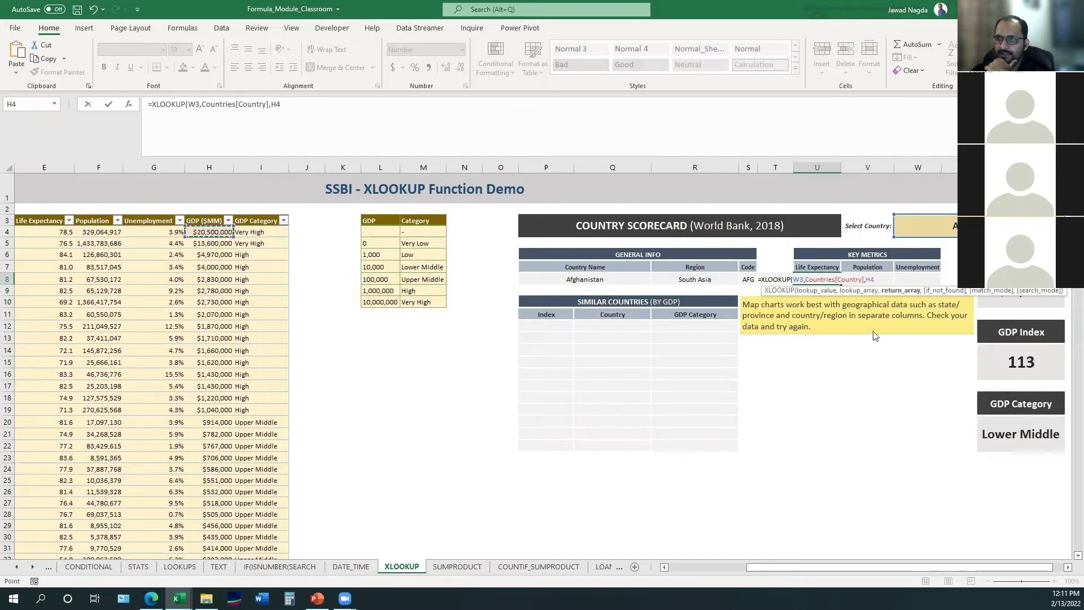
drag(801, 566, 723, 567)
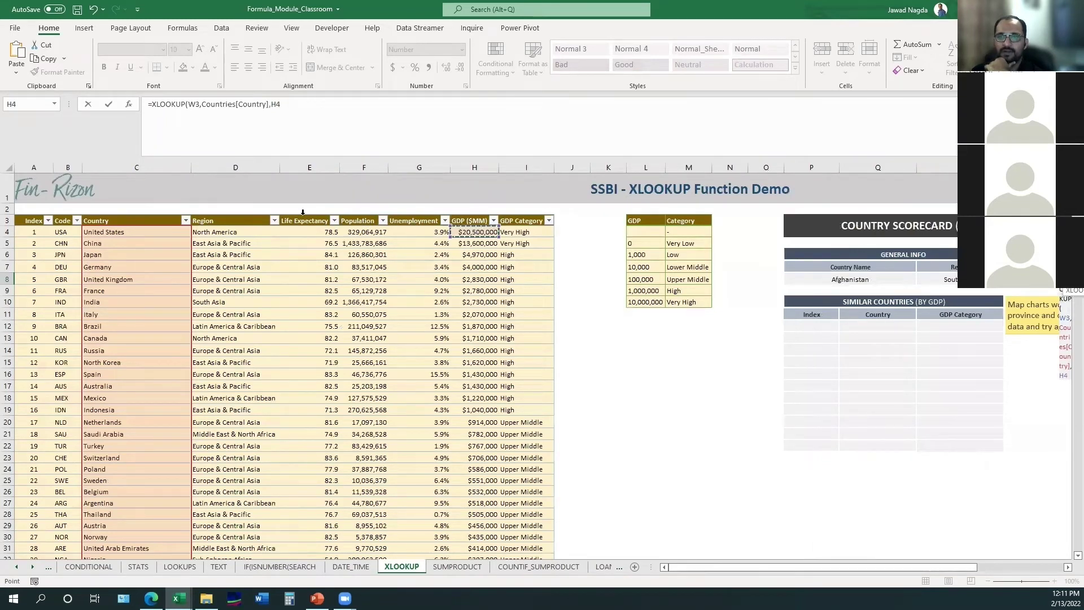
drag(741, 569, 920, 580)
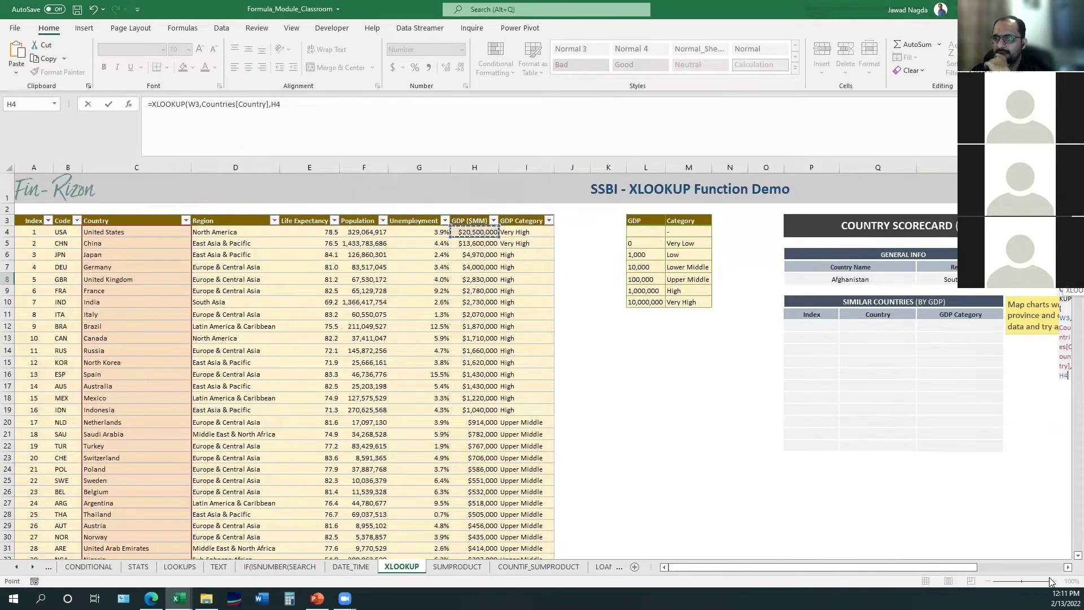
click(1038, 566)
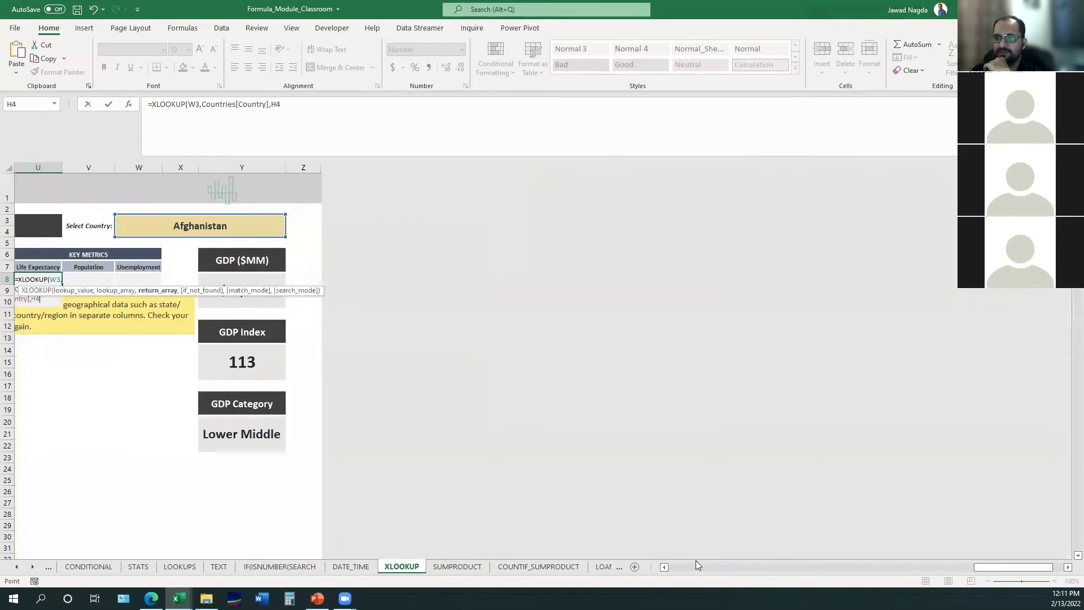
click(684, 567)
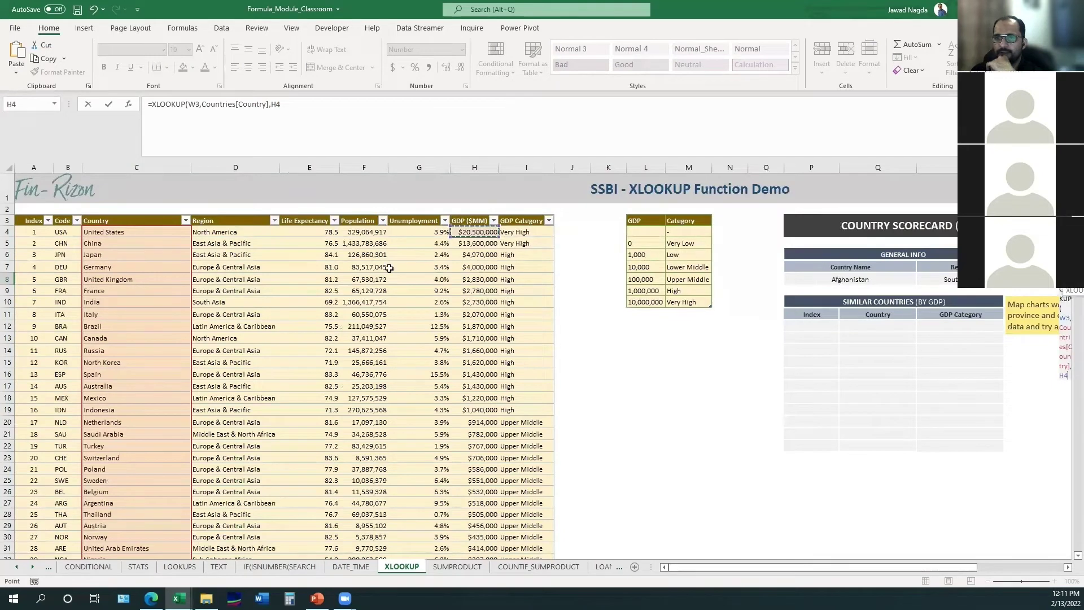
click(316, 230)
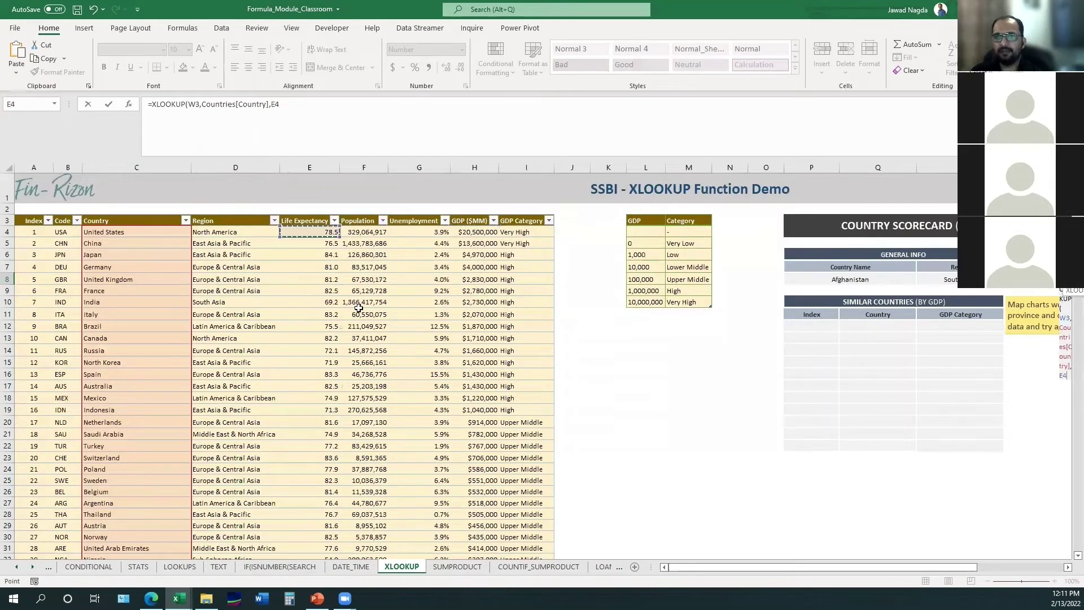
key(shift+Right)
key(shift+Right)
key(ctrl+shift+Down)
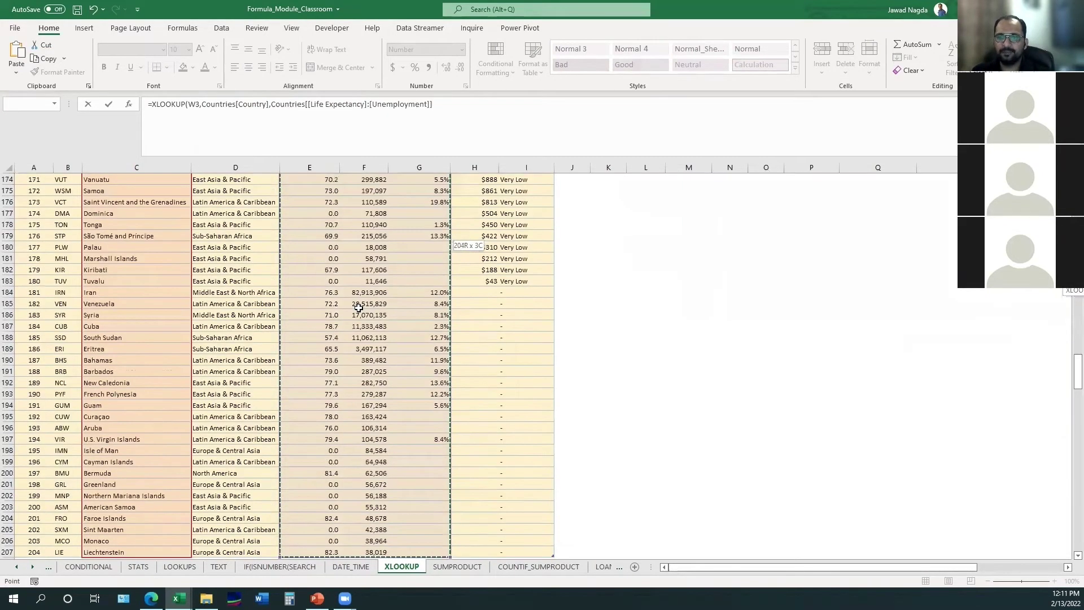
key(shift+Down)
key(shift+Up)
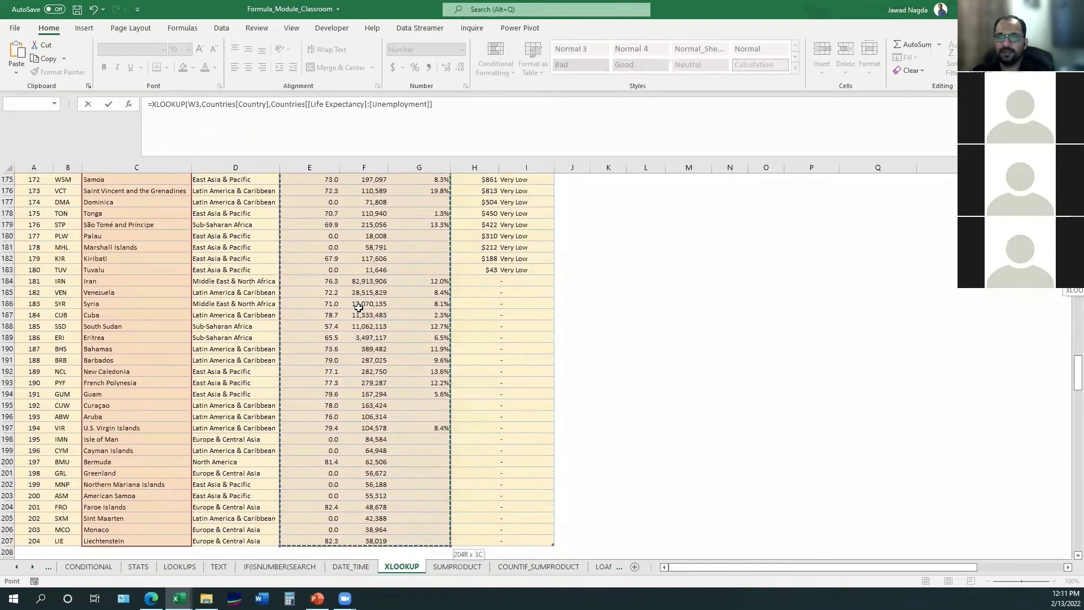
key(Return)
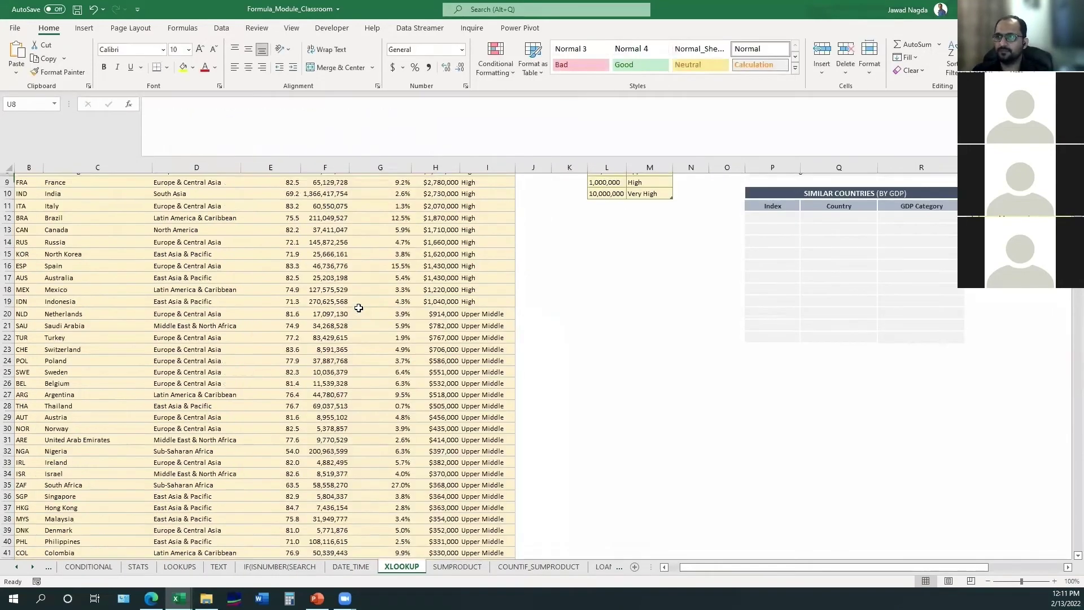
Examine the formula behind the Life Expectancy, Population and Unemployment cells, then compare the Code, Select Country and GDP Index cells.
key(Up)
key(Up)
key(Up)
key(Right)
key(Down)
key(Down)
key(Down)
key(Down)
key(Down)
key(Up)
key(Up)
key(Up)
key(Left)
key(Left)
key(Left)
key(Left)
key(Right)
key(Right)
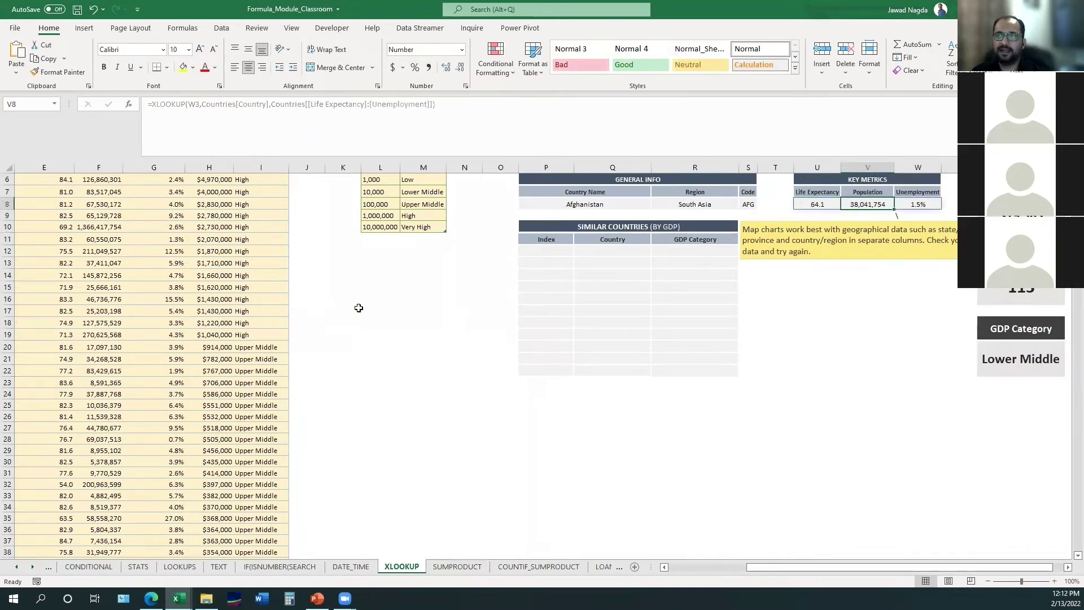
key(Left)
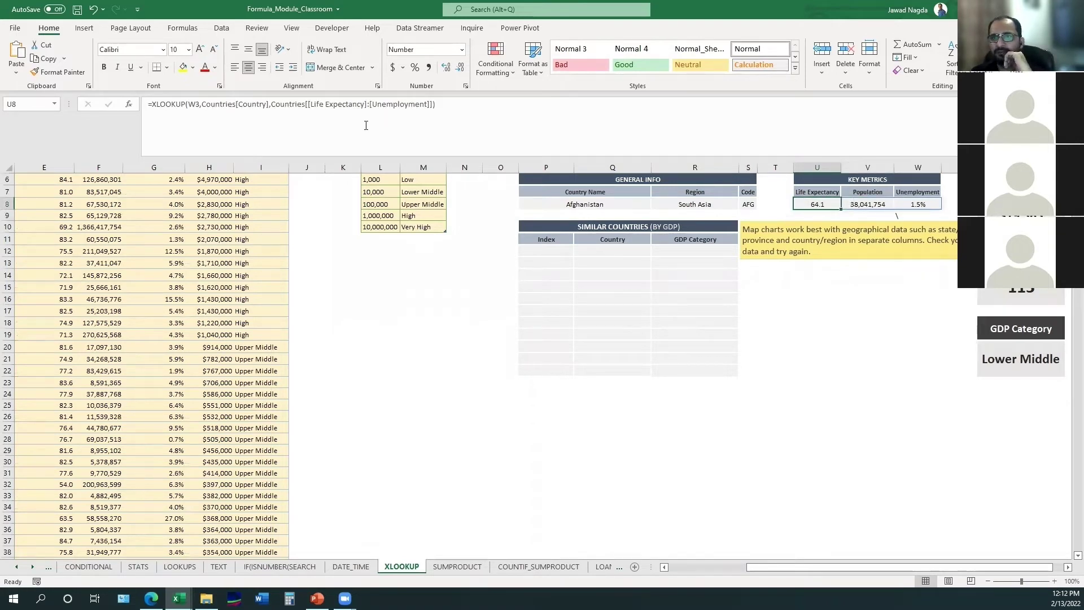
click(488, 114)
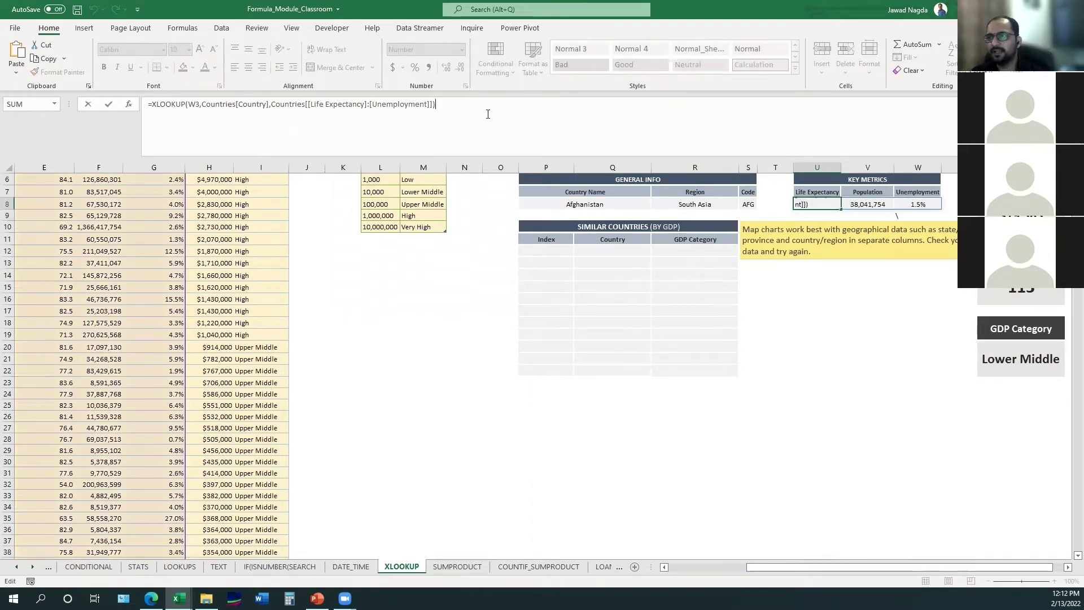
key(Tab)
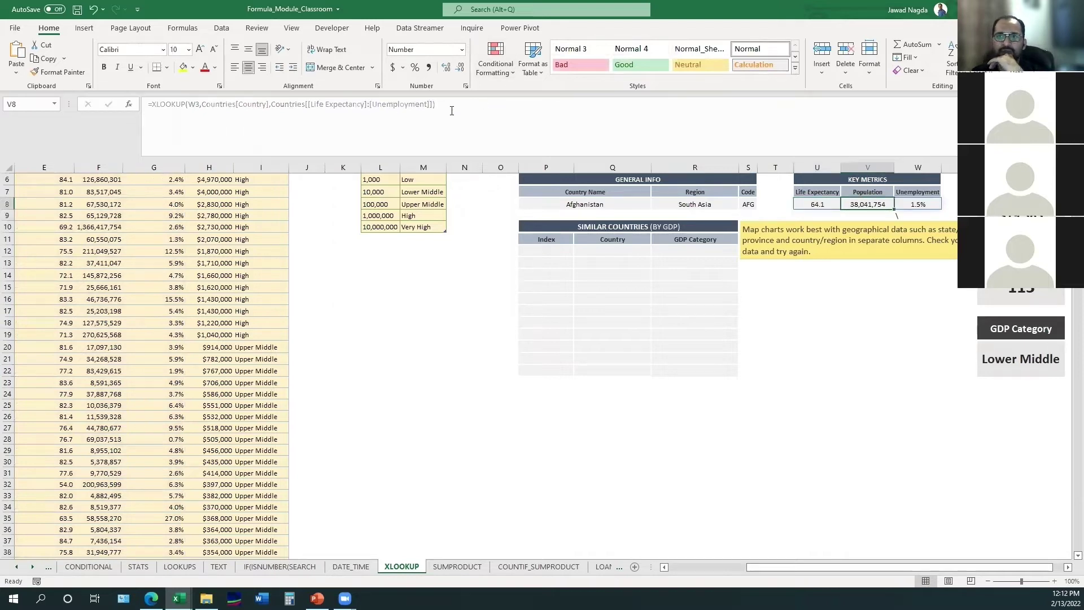
click(295, 121)
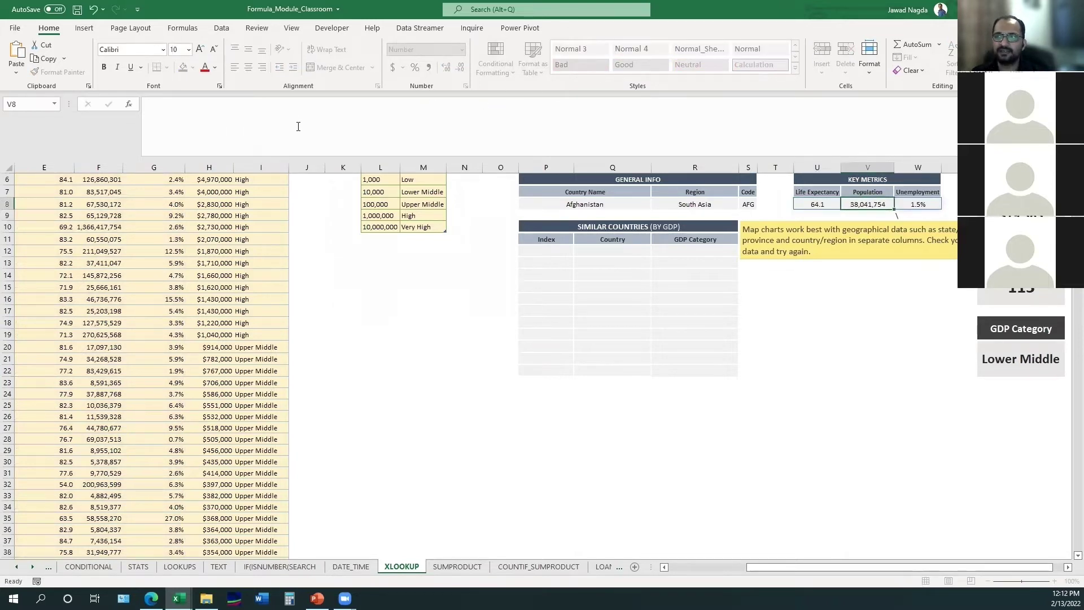
key(Left)
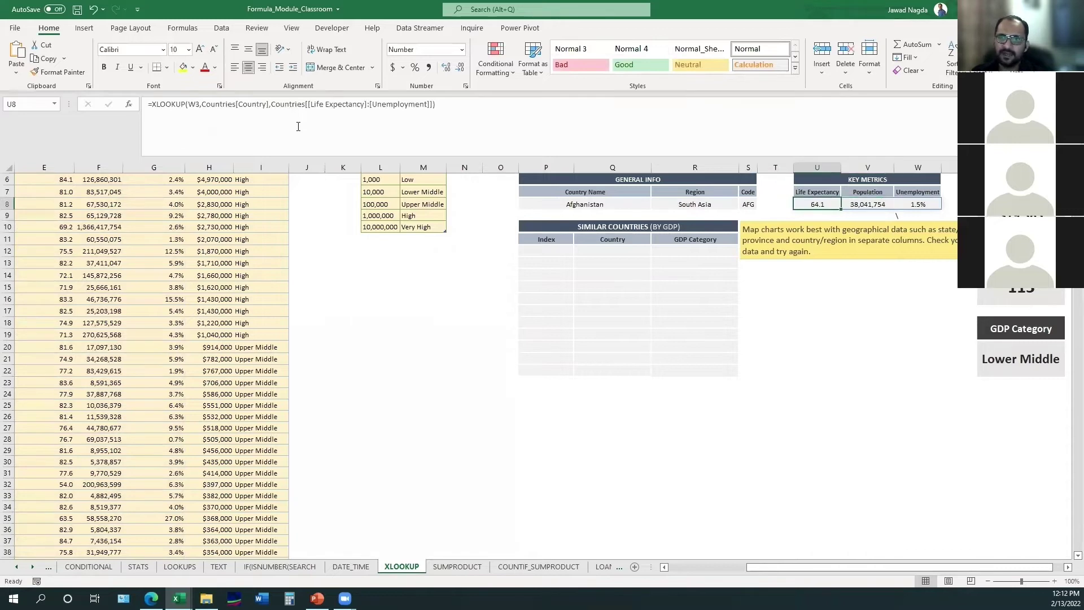
key(F2)
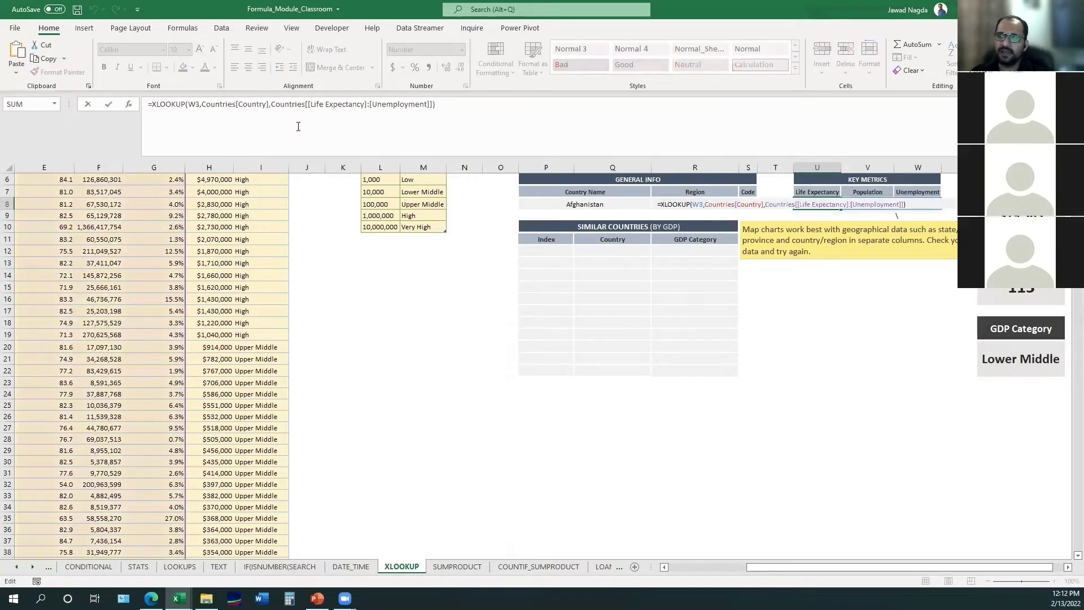
key(Escape)
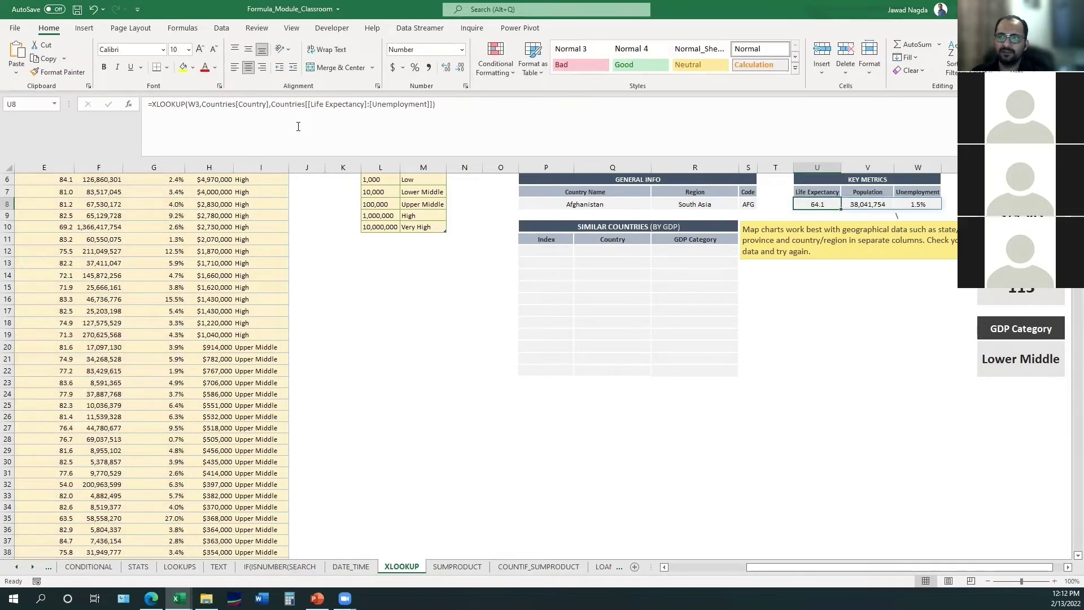
key(Right)
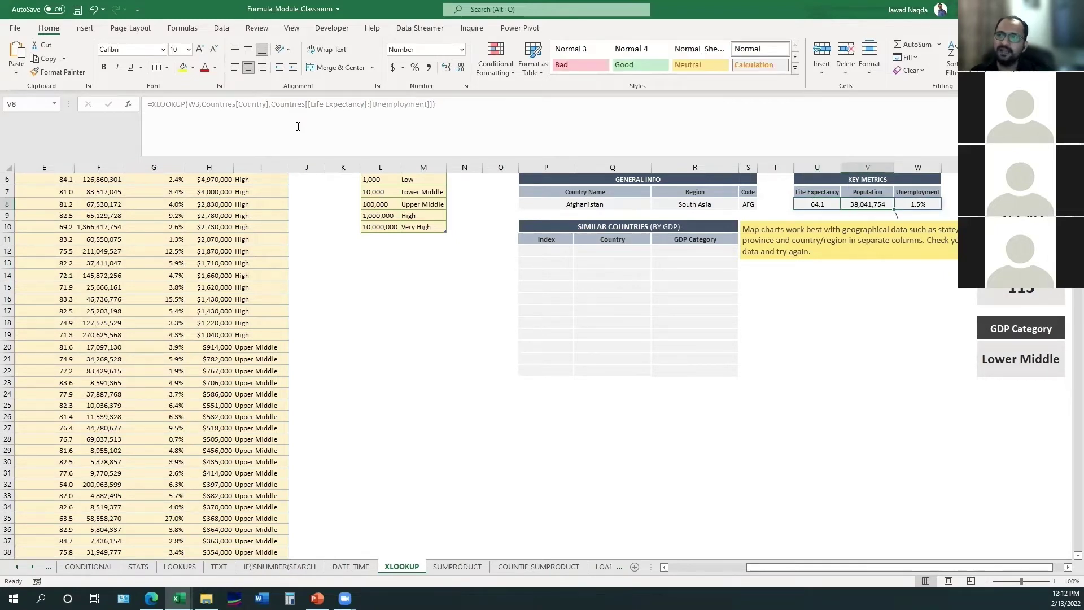
key(shift+Right)
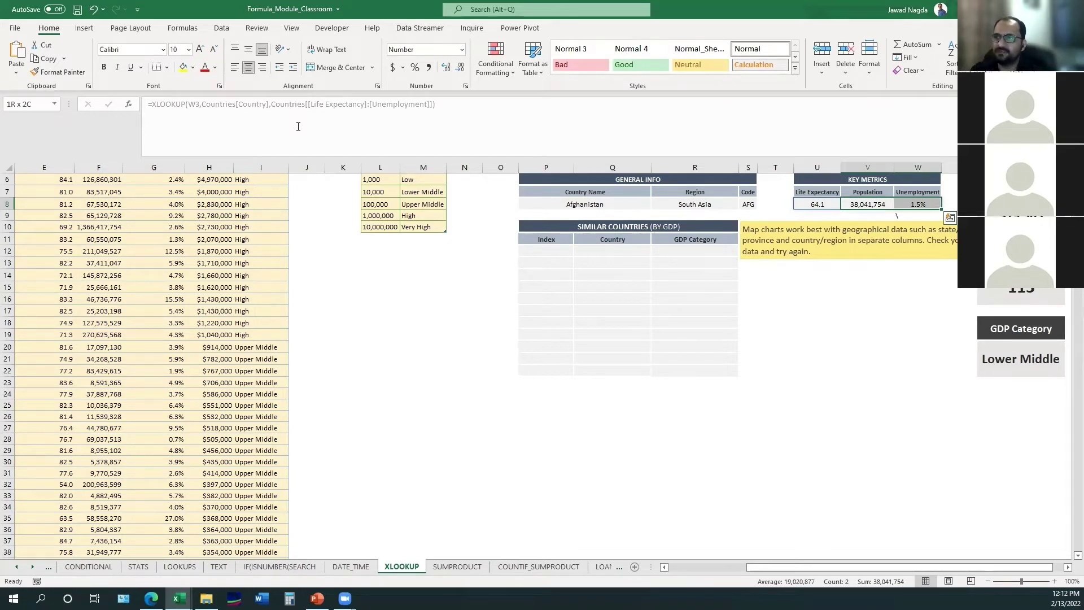
key(Left)
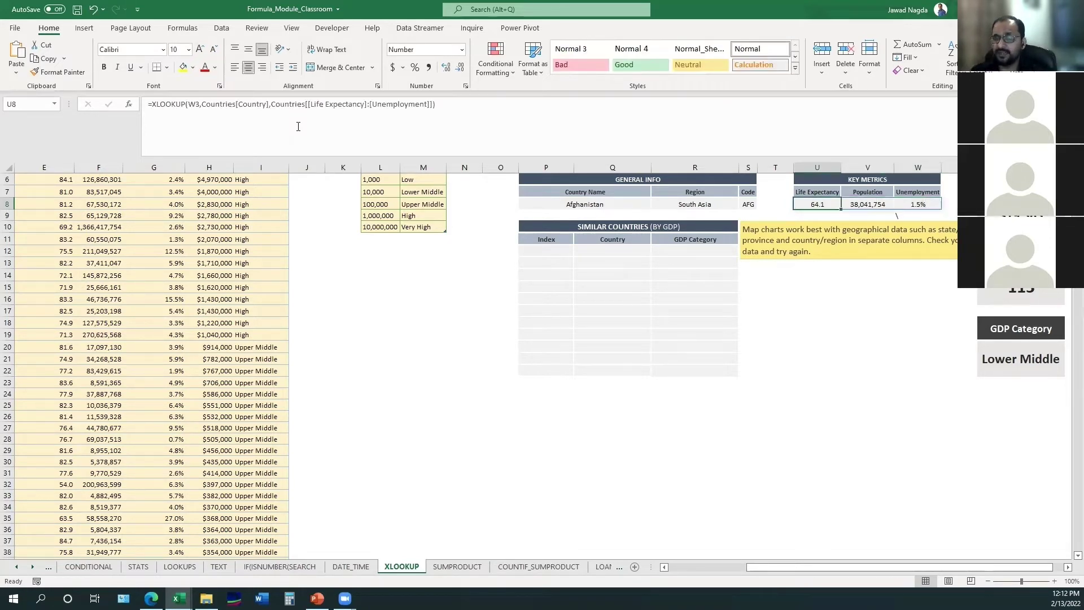
key(Left)
key(Left)
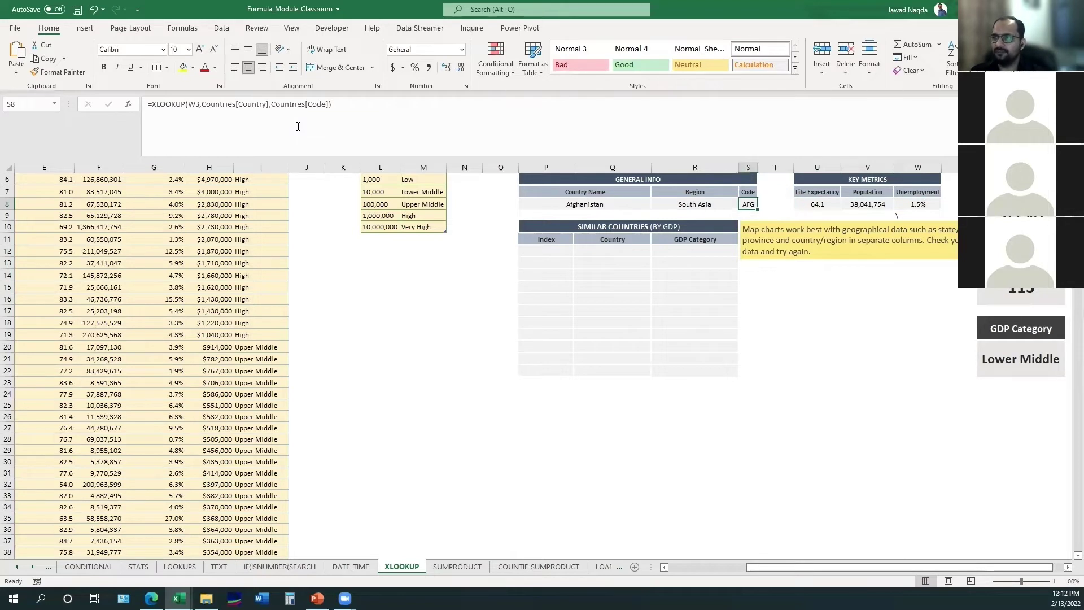
scroll(635, 418, up, 2)
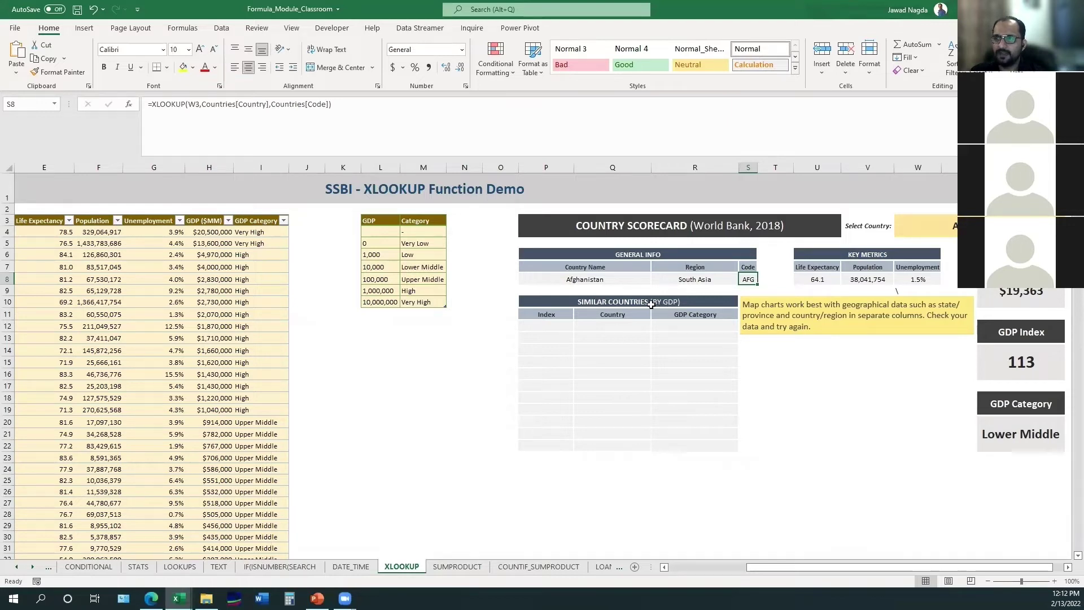
click(938, 231)
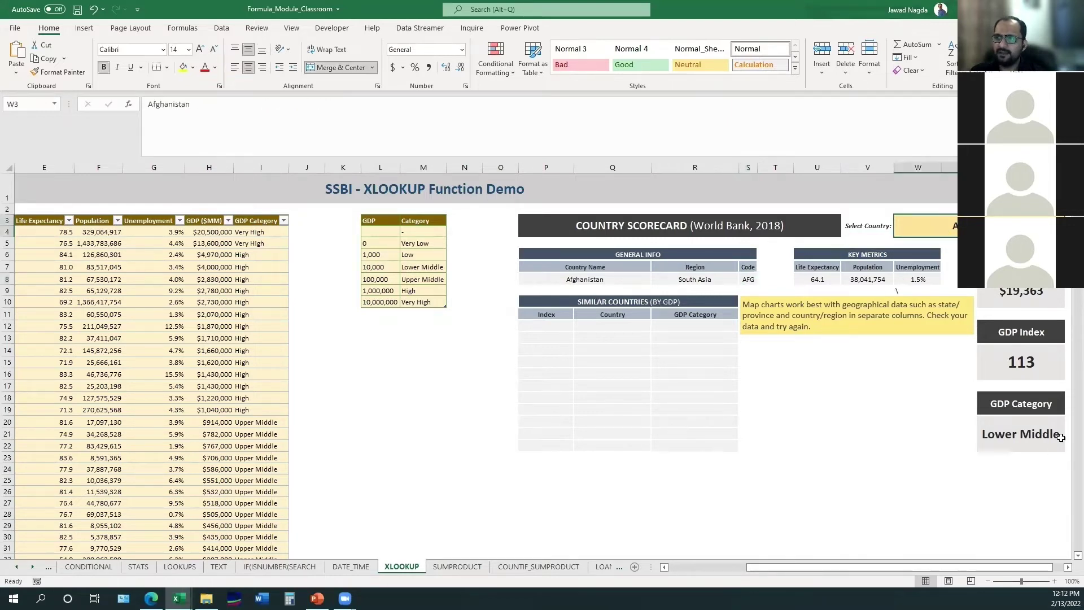
click(1016, 369)
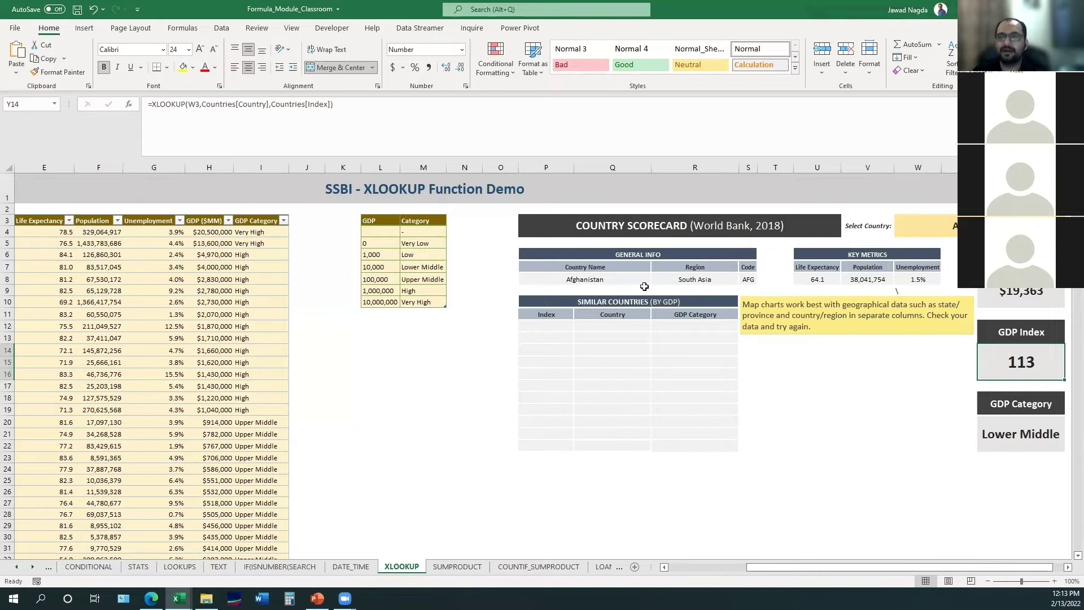
click(568, 327)
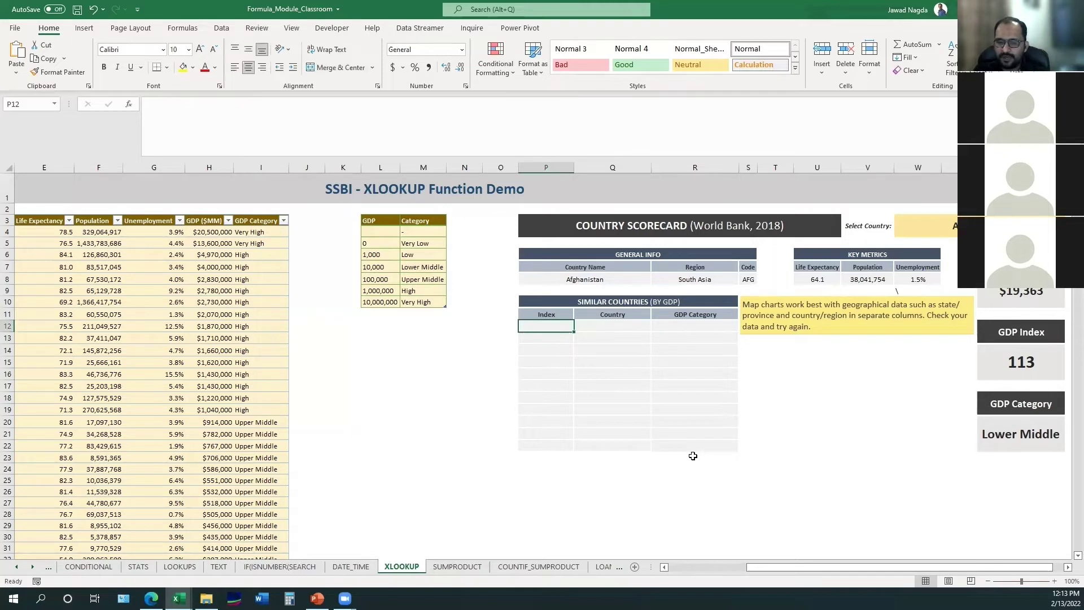
text(=IF(XLOOKU)
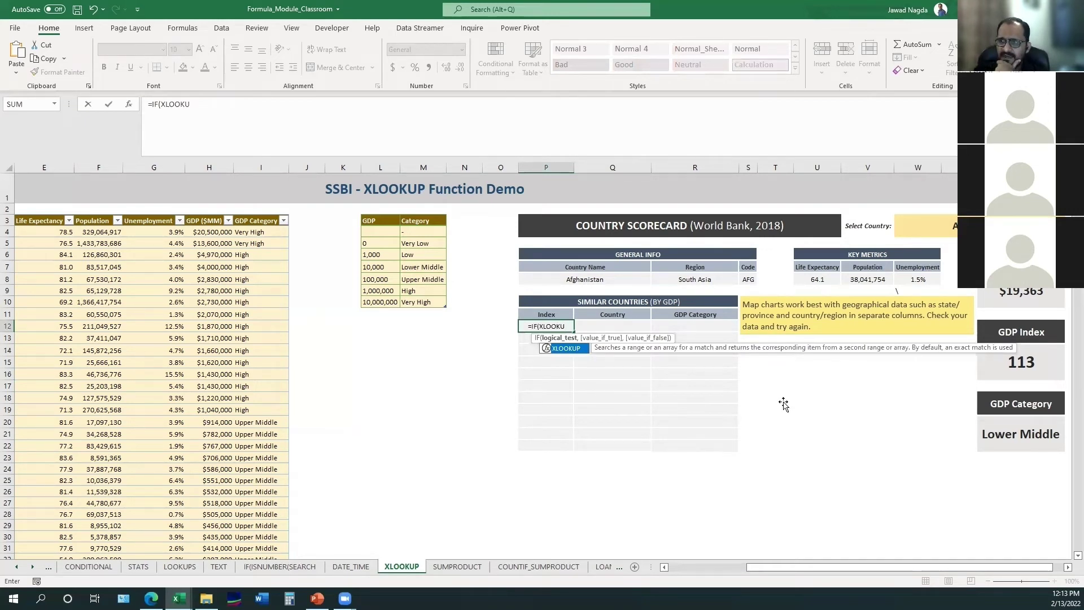
key(Escape)
key(Escape)
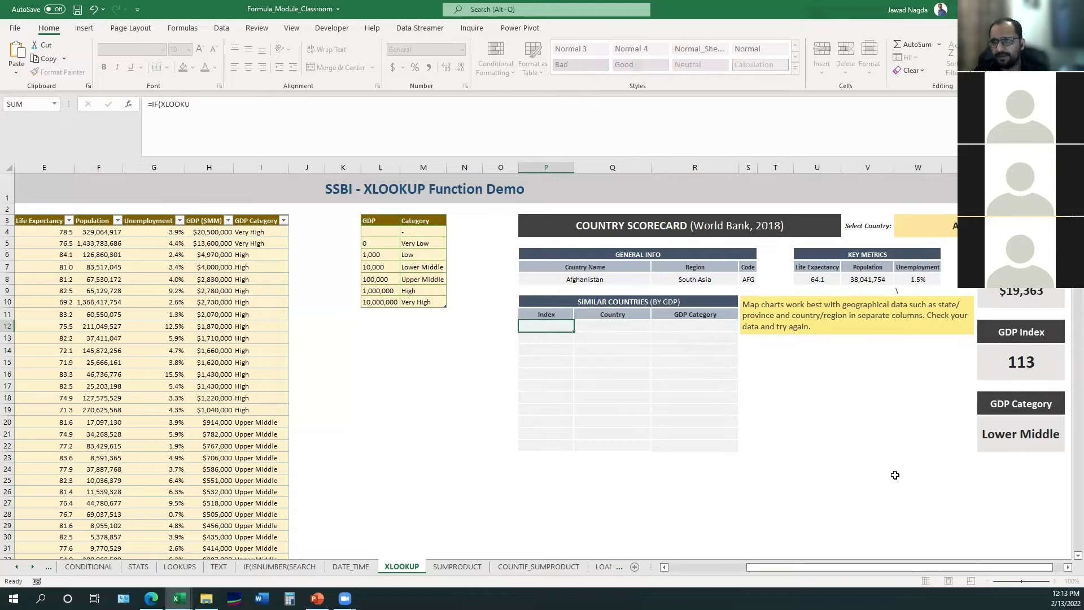
Examine the Index rows P12:P22 of the Similar Countries table, including the cells above and below its middle row.
key(shift+Down)
key(shift+Down)
key(shift+Down)
key(shift+Down)
key(shift+Down)
key(shift+Down)
key(shift+Down)
key(shift+Down)
key(shift+Down)
key(shift+Down)
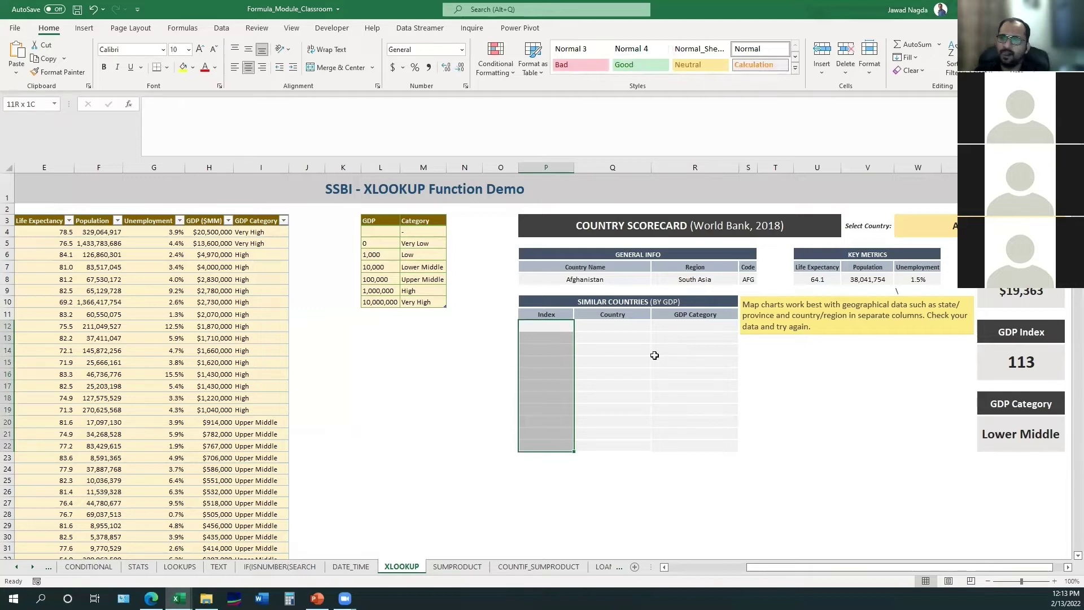
key(Down)
key(Down)
key(Down)
key(Down)
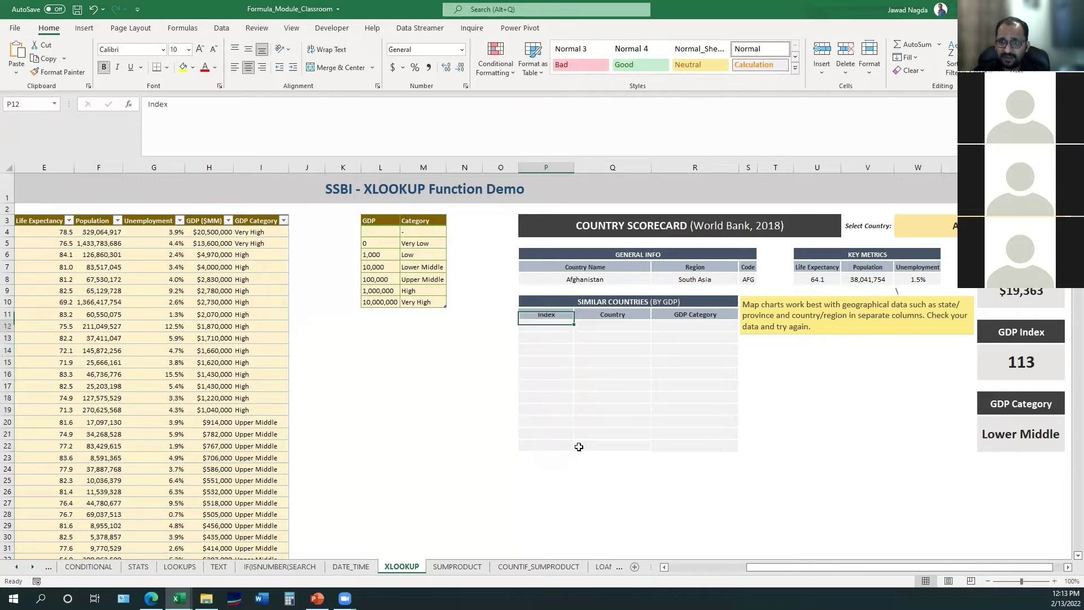
key(Down)
key(Up)
key(shift+Up)
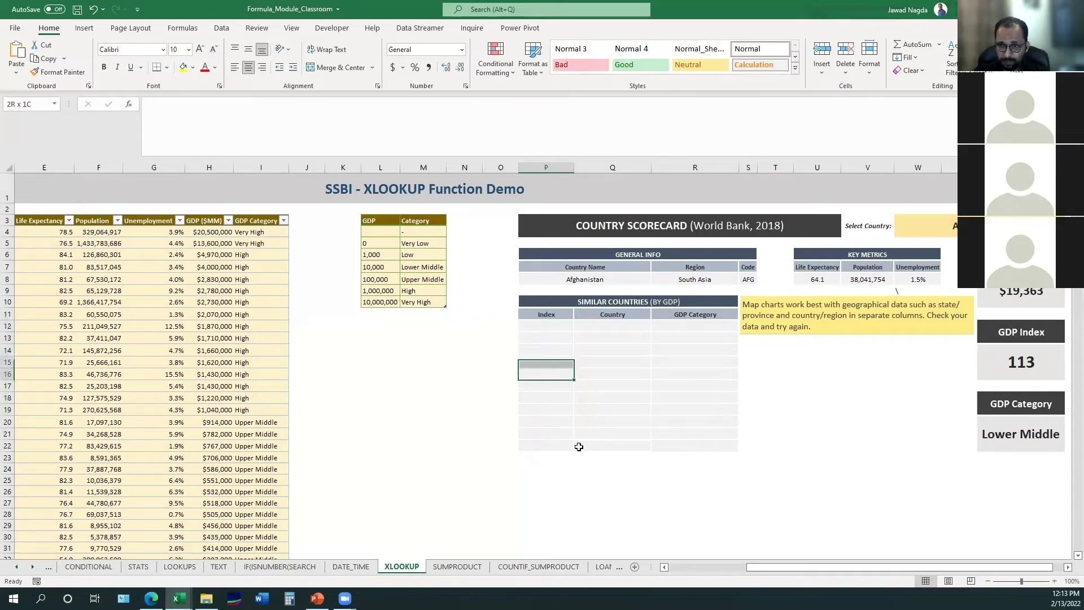
key(shift+Up)
key(shift+Up)
key(shift+Up)
key(shift+Up)
key(Down)
key(Down)
key(shift+Down)
key(shift+Down)
key(shift+Down)
key(shift+Down)
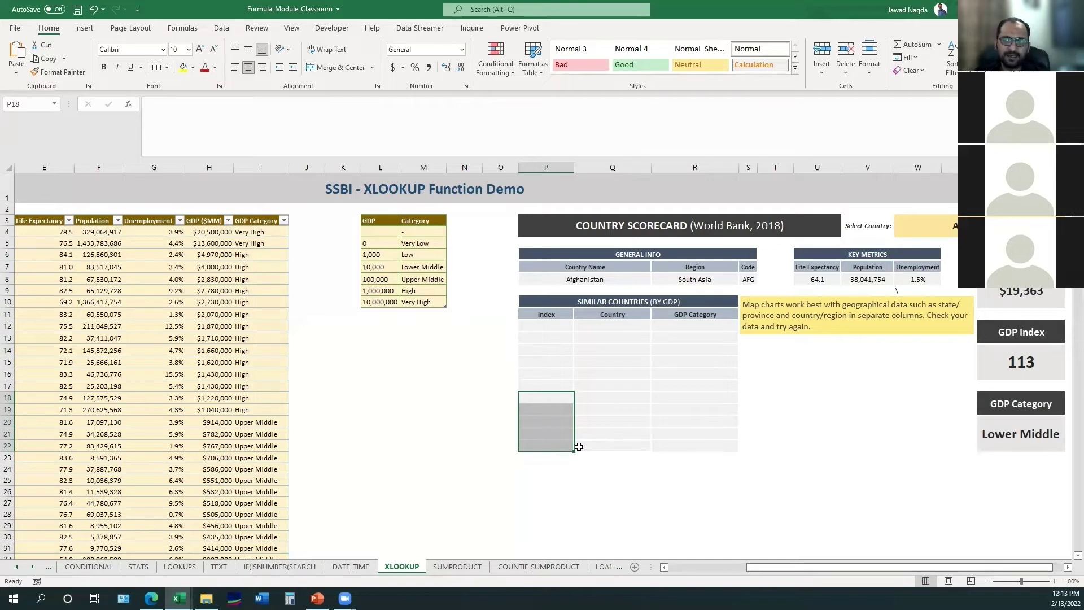
key(Up)
key(Up)
key(Up)
key(Up)
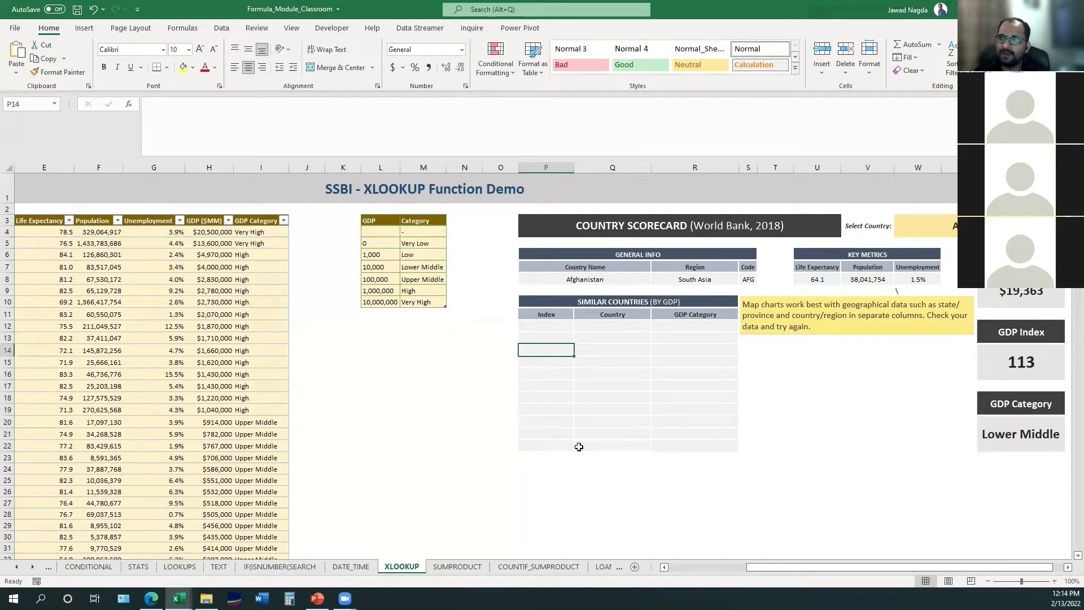
click(954, 226)
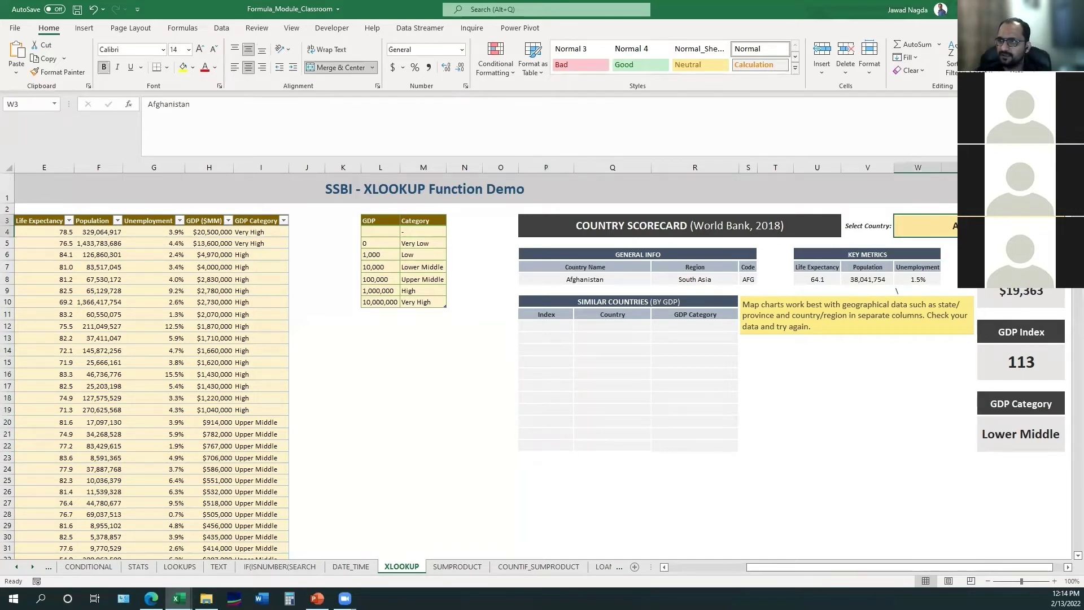
key(alt+Down)
key(Down)
key(Down)
key(Down)
key(Down)
key(Down)
key(Down)
key(Down)
key(Down)
key(Down)
key(Down)
key(Down)
key(Down)
key(Down)
key(Down)
key(Down)
key(Down)
key(Down)
key(Down)
key(Down)
key(Down)
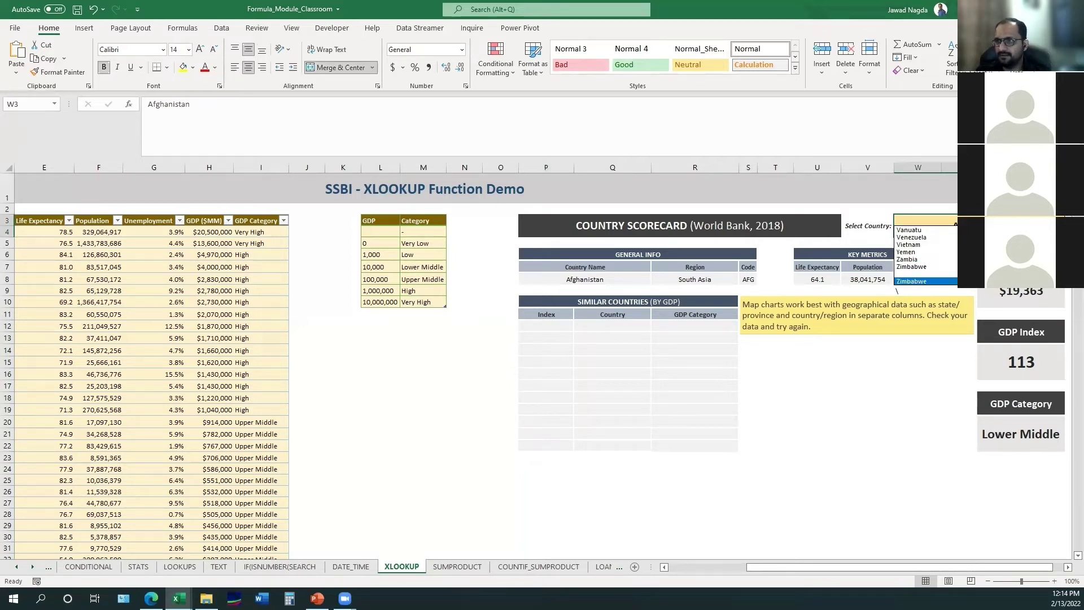
key(Escape)
Set the Select Country cell W3 to United States.
text(United States)
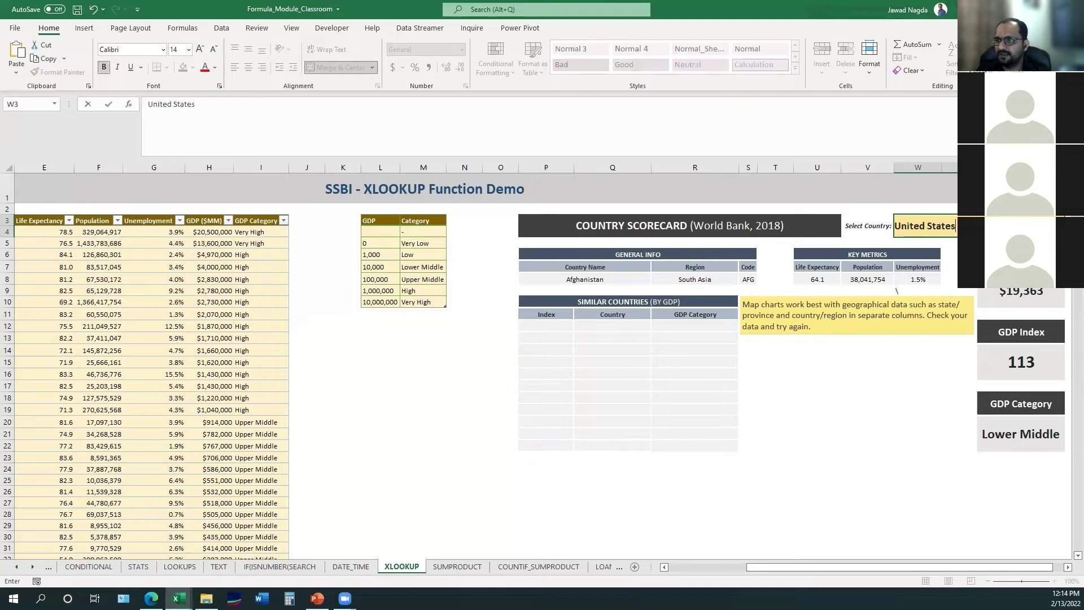
key(Return)
click(917, 292)
key(Down)
key(Down)
key(Down)
key(Down)
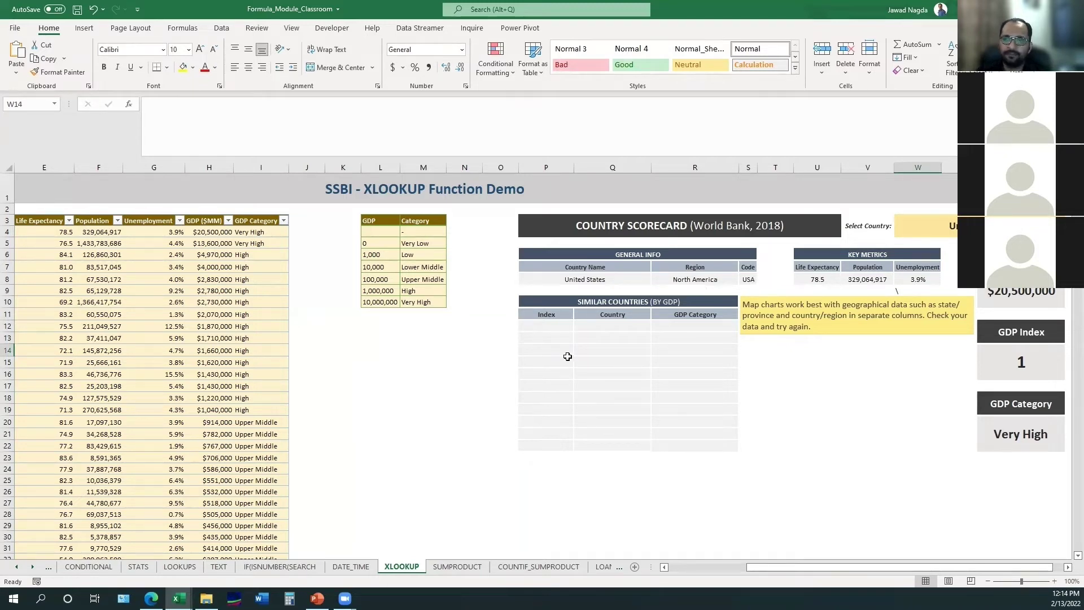
Copy the country name Liechtenstein from the last row of the Countries table.
click(706, 566)
click(175, 363)
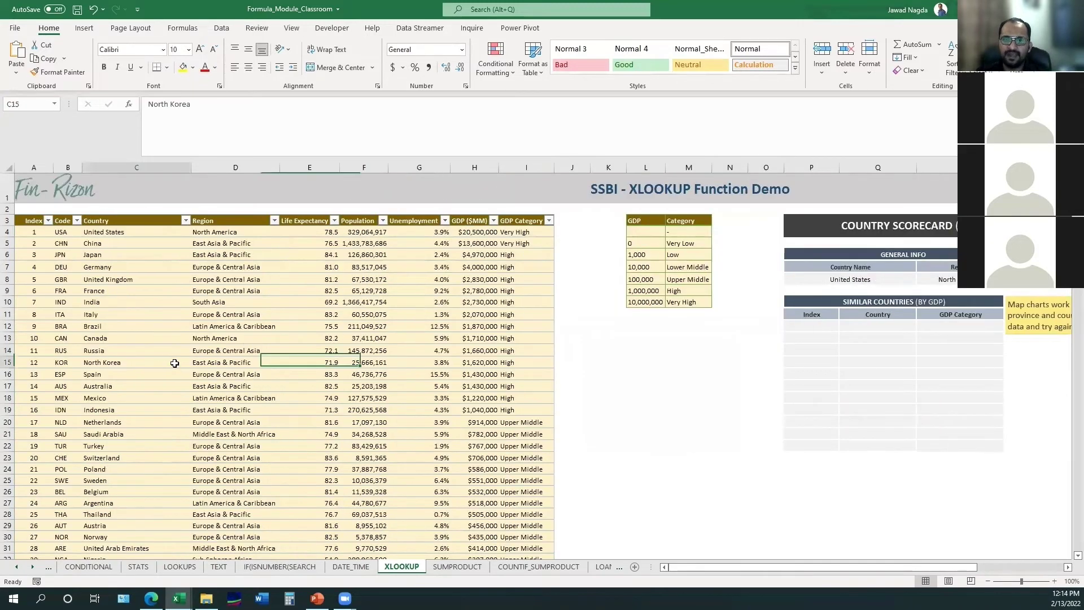
key(ctrl+Down)
key(Down)
key(Up)
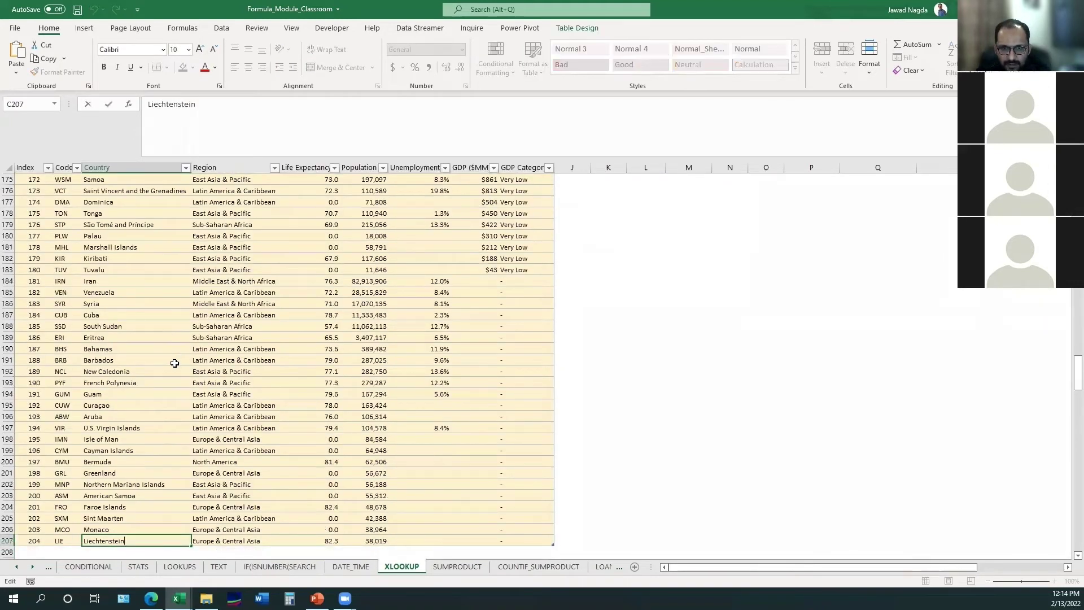
key(F2)
key(shift+Home)
key(ctrl+c)
key(Escape)
Replace the country in the Select Country cell W3 with the copied name Liechtenstein.
key(ctrl+Up)
key(ctrl+Right)
key(ctrl+Right)
key(ctrl+Right)
key(ctrl+Right)
key(ctrl+Right)
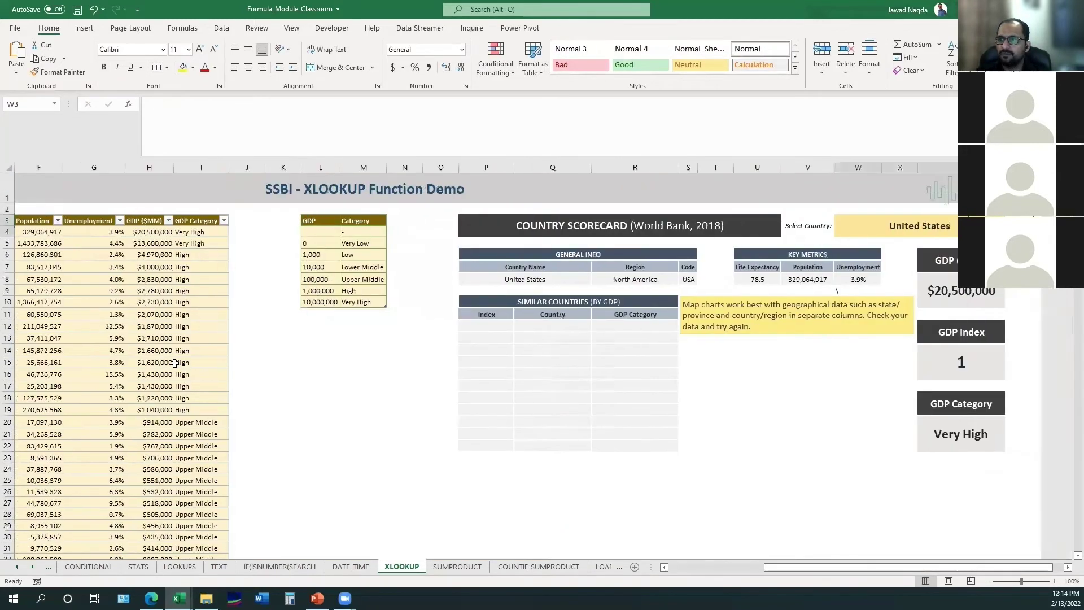
key(F2)
key(shift+Home)
key(ctrl+v)
key(Return)
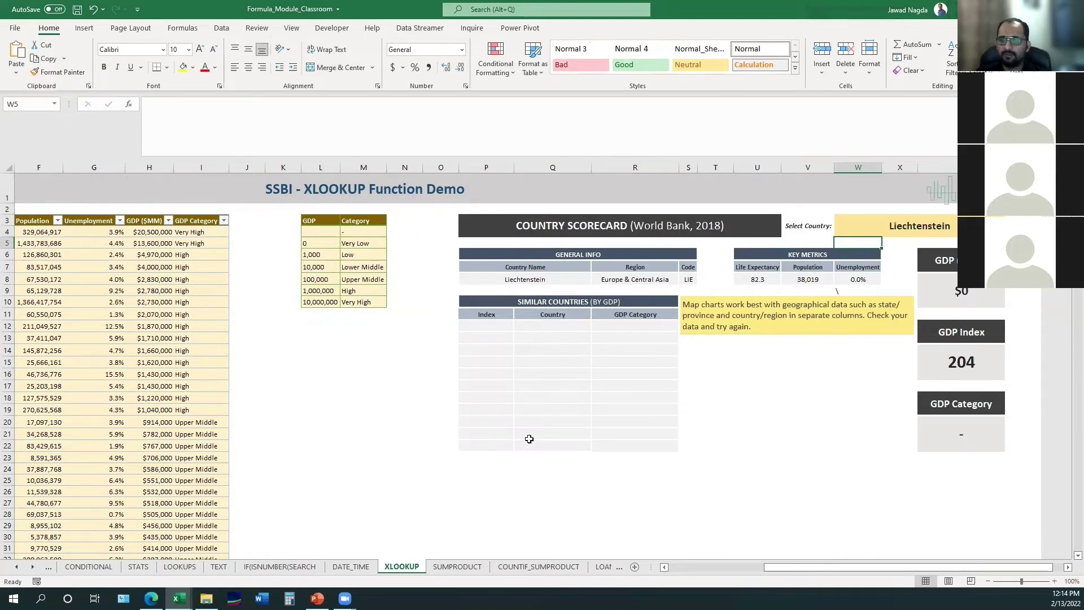
Begin an IF formula in Index cell P12 with an XLOOKUP of W3 in Countries[Country] as its logical test.
click(481, 326)
text(=IF()
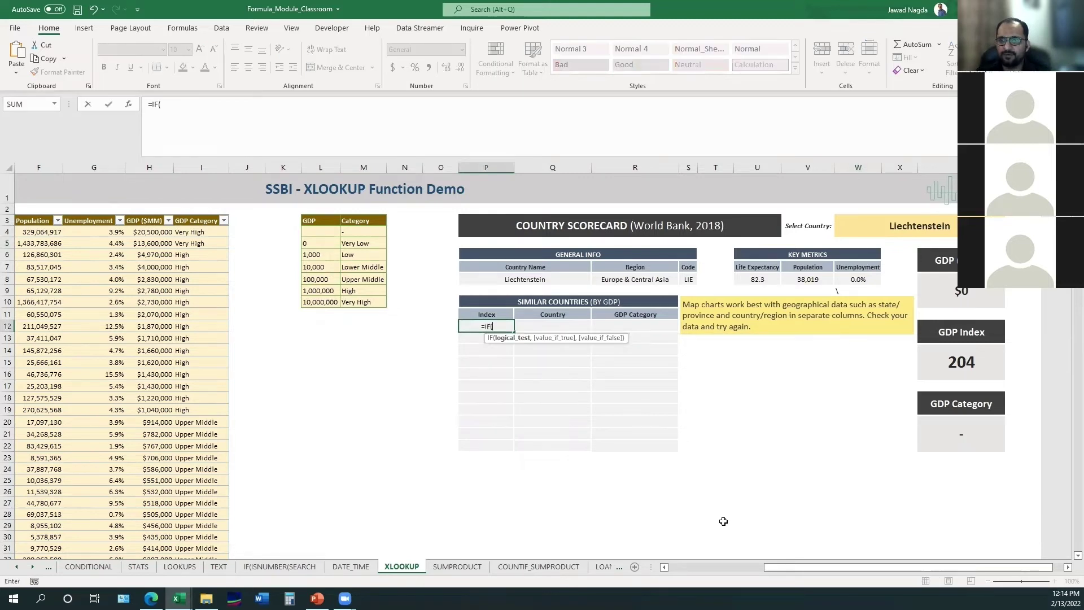
text(XLOOKUP()
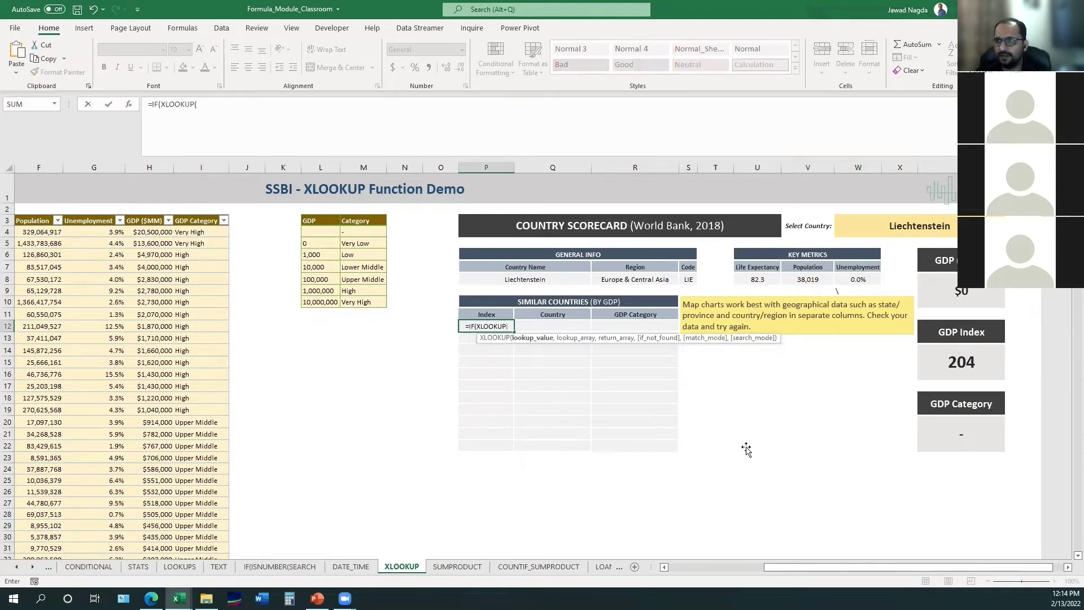
click(885, 228)
text(,)
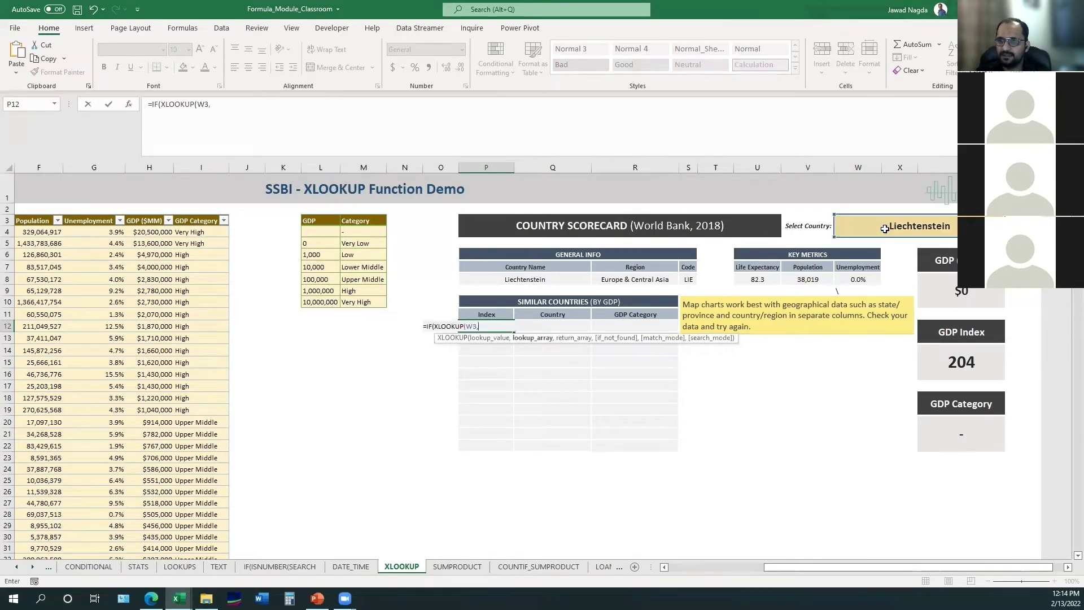
text(Countries)
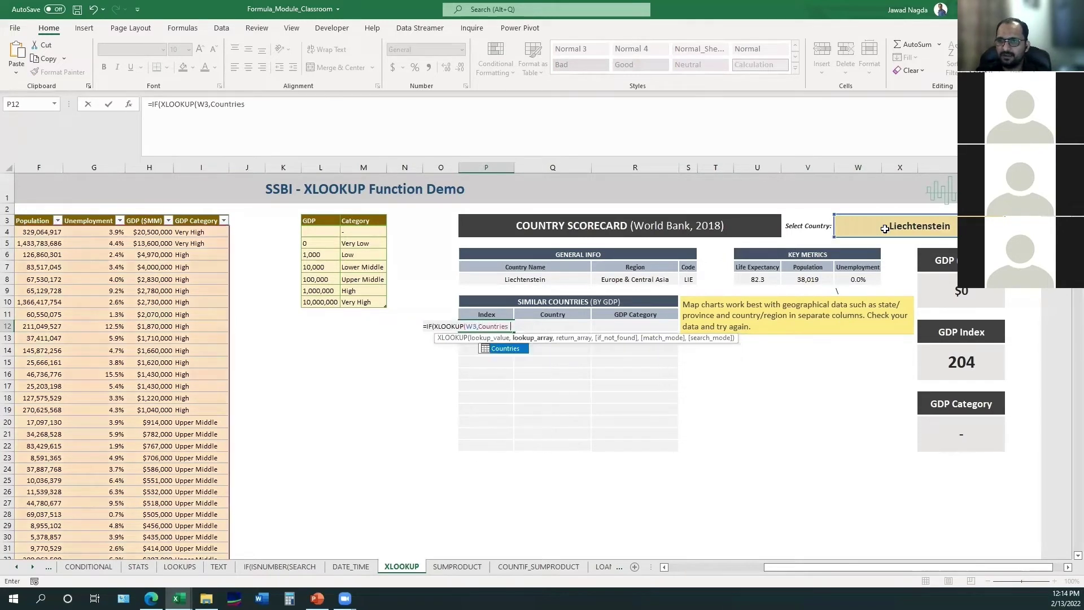
text([Country],)
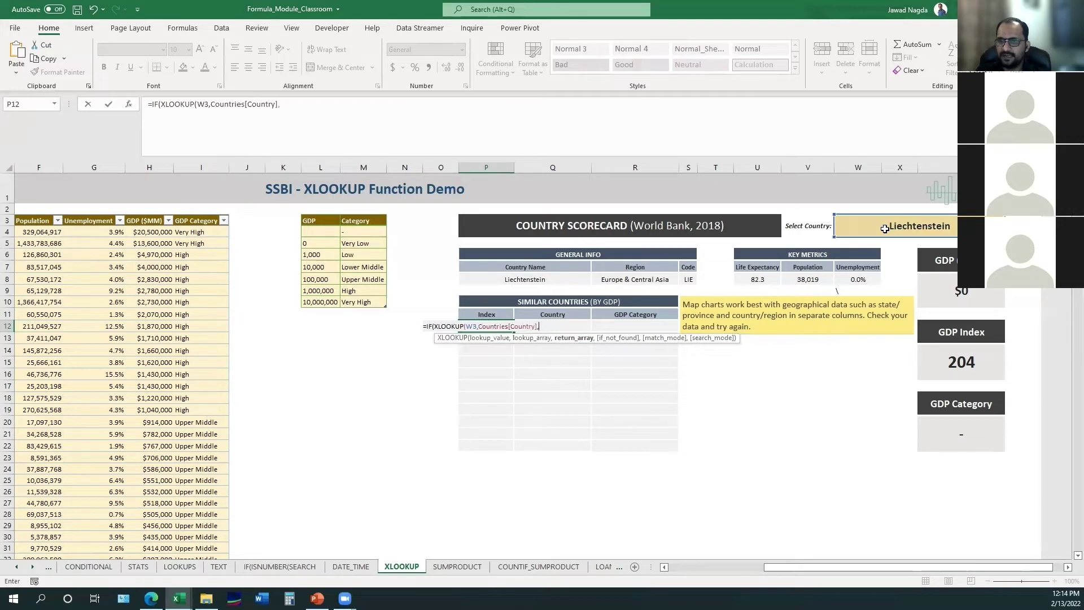
Add Countries[Index] as the return array in the P12 formula, with the test <=5 and 1 as the value if true.
text(Countries)
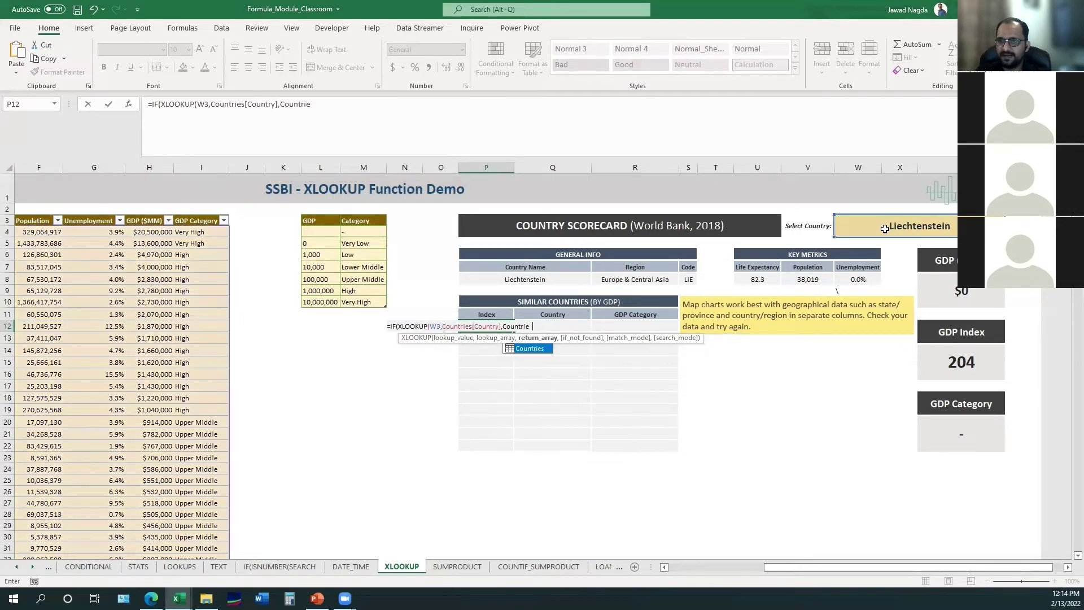
text([In)
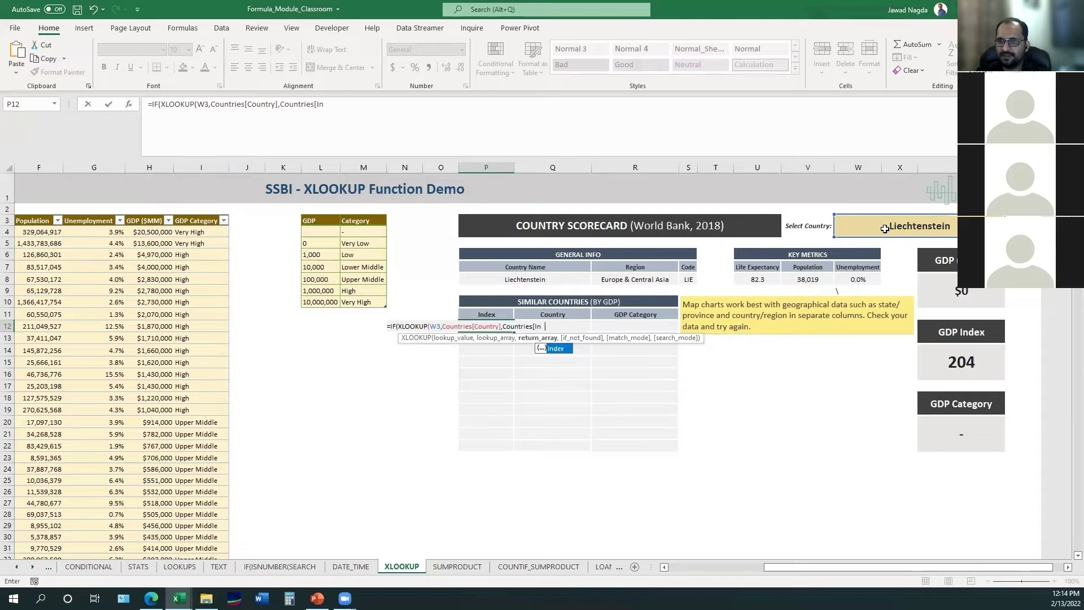
text(dex])
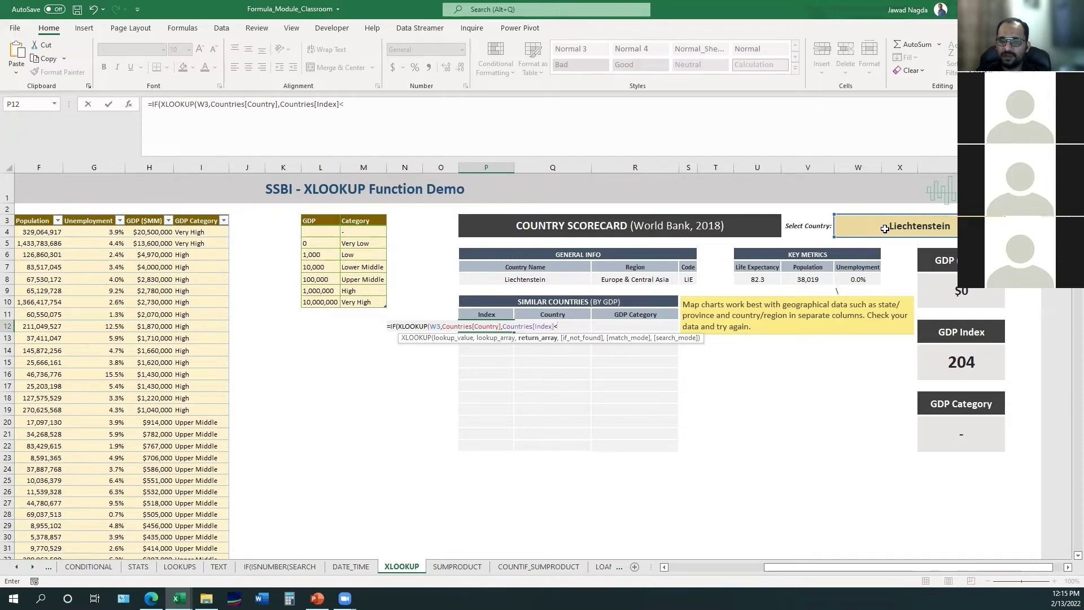
text(<=5,)
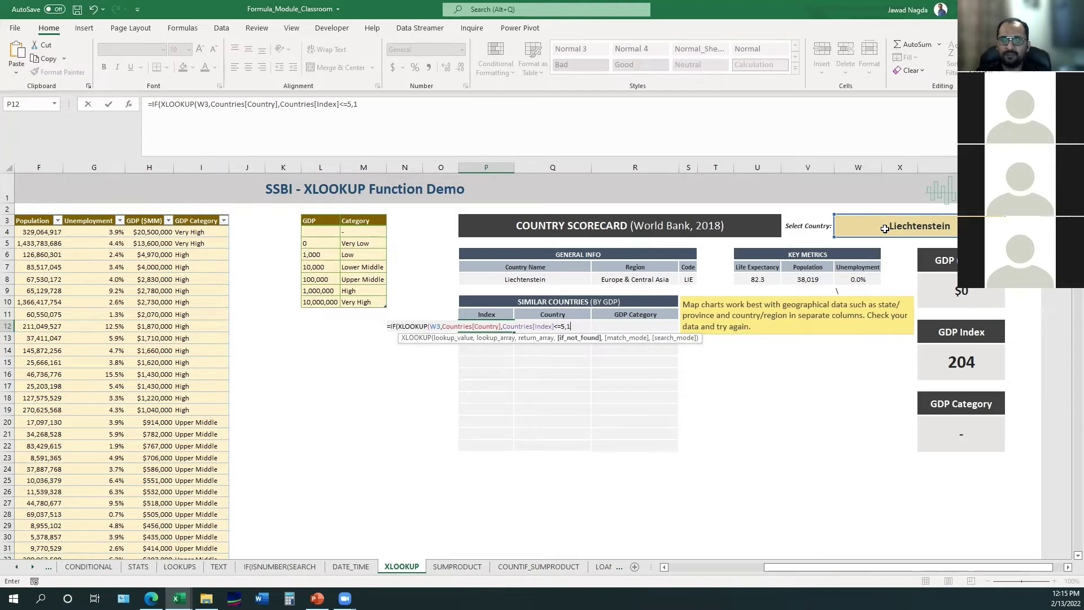
text(1,)
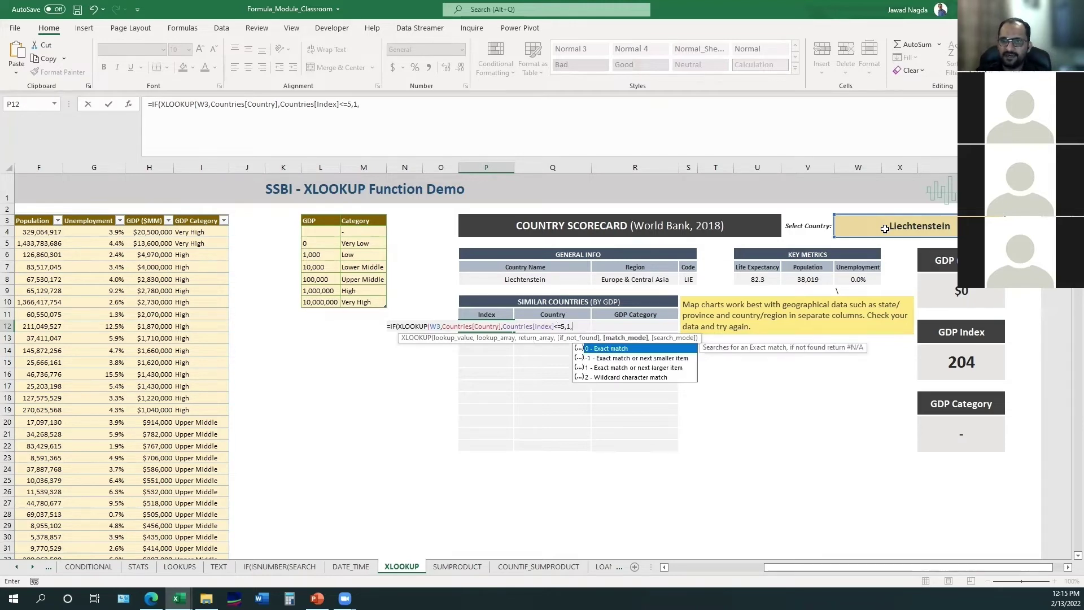
click(393, 325)
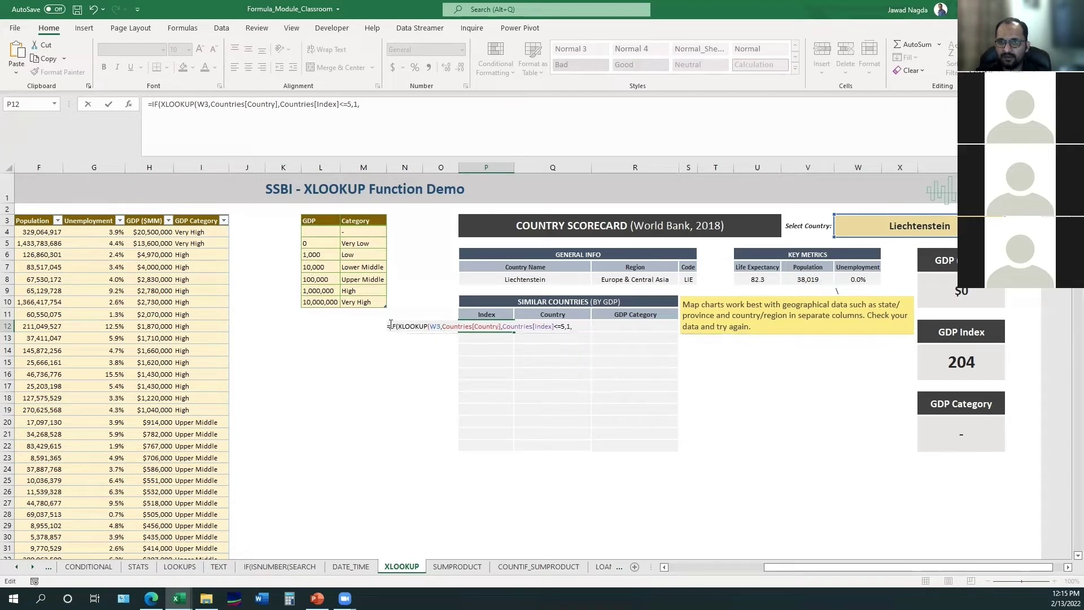
key(F2)
key(shift+Down)
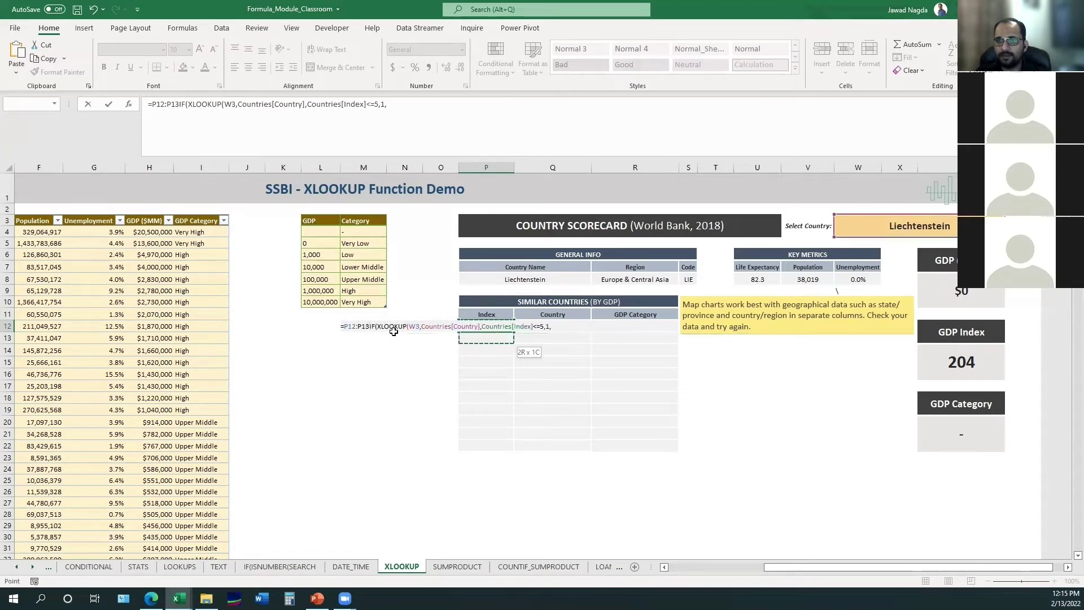
key(BackSpace)
key(BackSpace)
key(BackSpace)
key(BackSpace)
key(BackSpace)
key(BackSpace)
key(BackSpace)
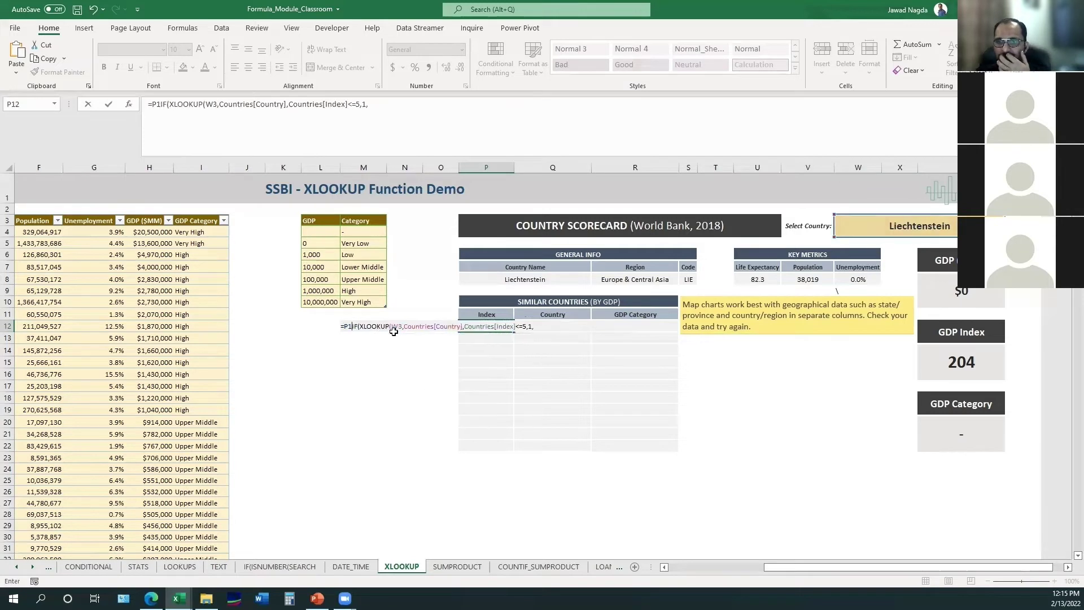
Nest a copy of the IF and XLOOKUP expression in the P12 formula, changing its test to >=201 and its value to 195.
key(F2)
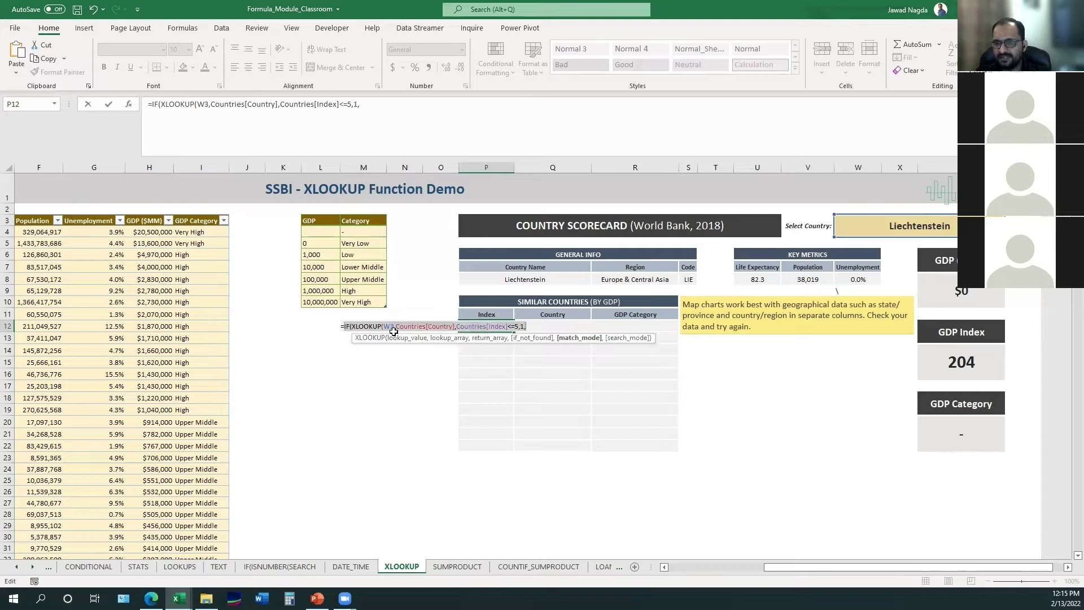
text(IF(XLOOKUP(W3,Countries[Country],Countries[Index]<=5,1,)
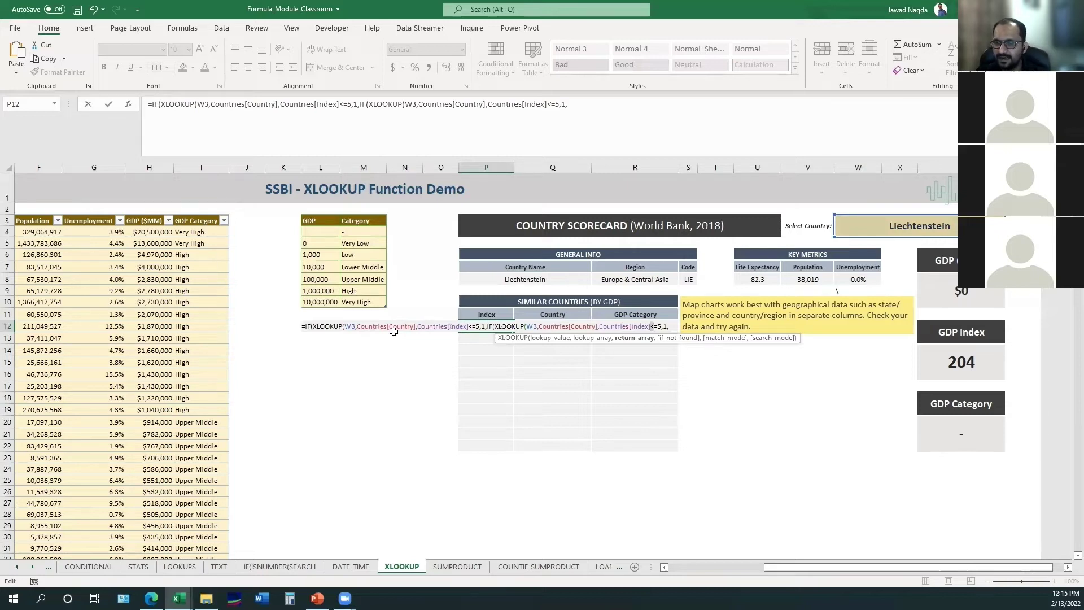
key(Delete)
text(201)
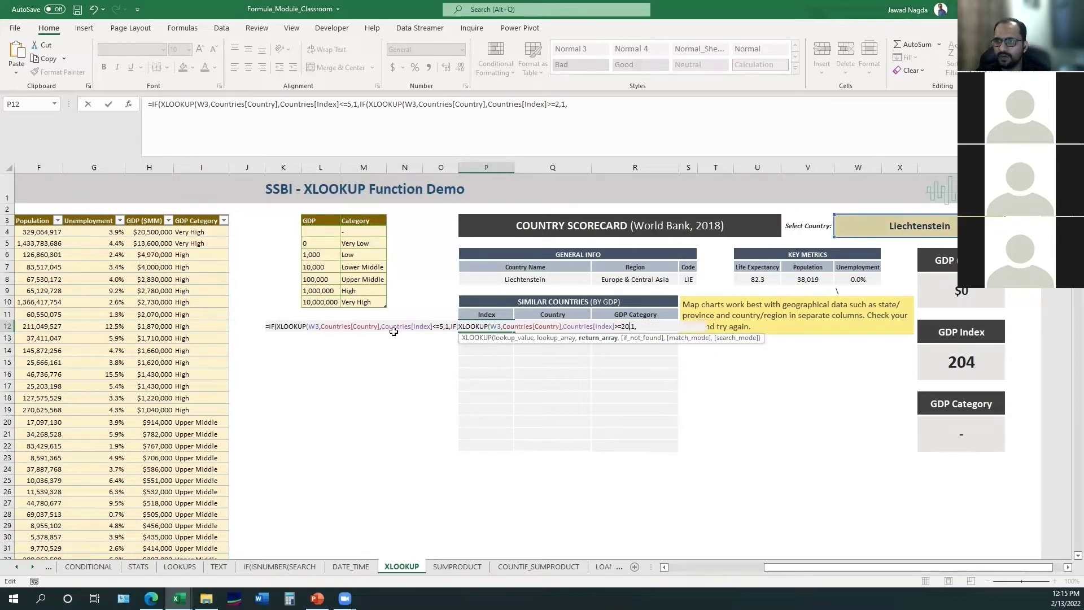
key(Right)
key(Right)
text(95)
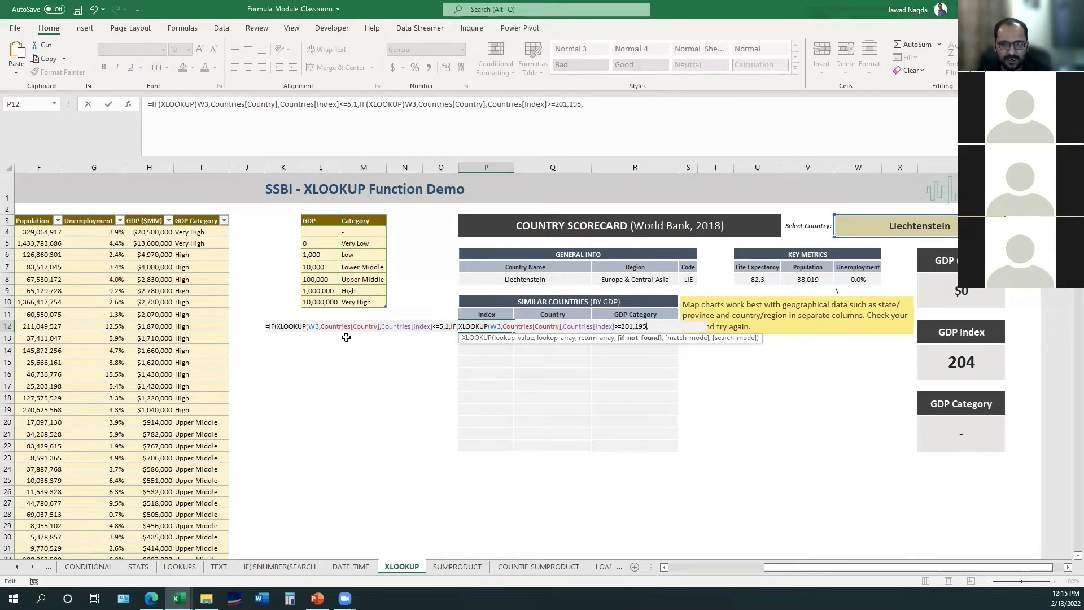
click(653, 326)
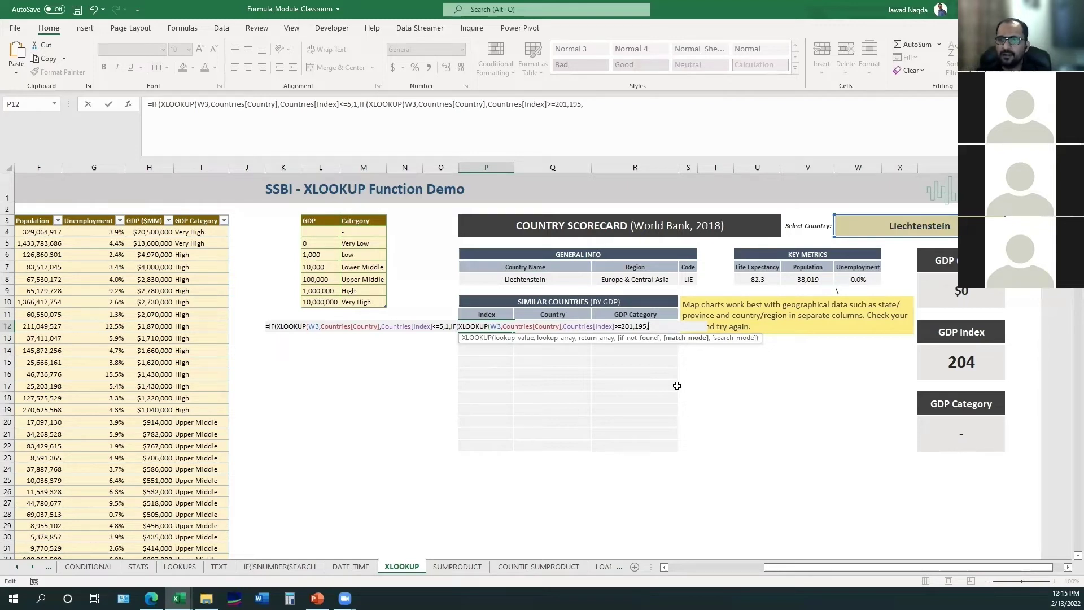
click(460, 324)
key(ctrl+shift+Right)
key(ctrl+shift+Right)
key(ctrl+shift+Right)
key(ctrl+shift+Right)
key(ctrl+shift+Right)
key(ctrl+shift+Right)
key(ctrl+shift+Right)
key(ctrl+shift+Right)
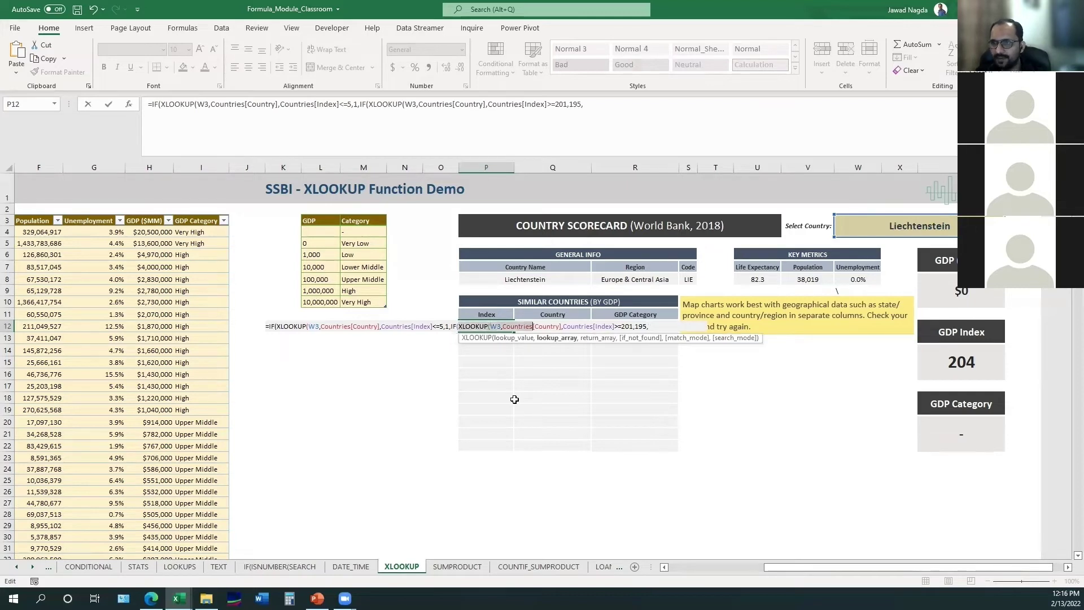
key(ctrl+shift+Right)
key(ctrl+shift+Right)
key(ctrl+shift+Right)
key(ctrl+shift+Right)
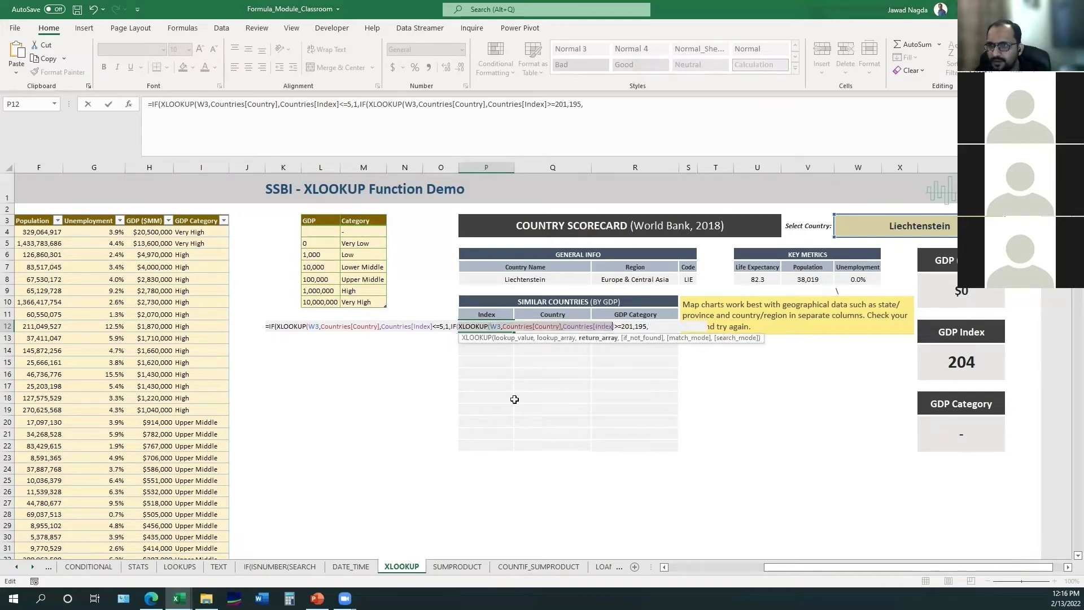
Add the missing closing parenthesis after Countries[Index] in both XLOOKUPs of the P12 formula.
key(Left)
key(ctrl+Left)
key(ctrl+Left)
key(ctrl+Left)
key(ctrl+Left)
key(ctrl+Left)
key(ctrl+Left)
key(ctrl+Left)
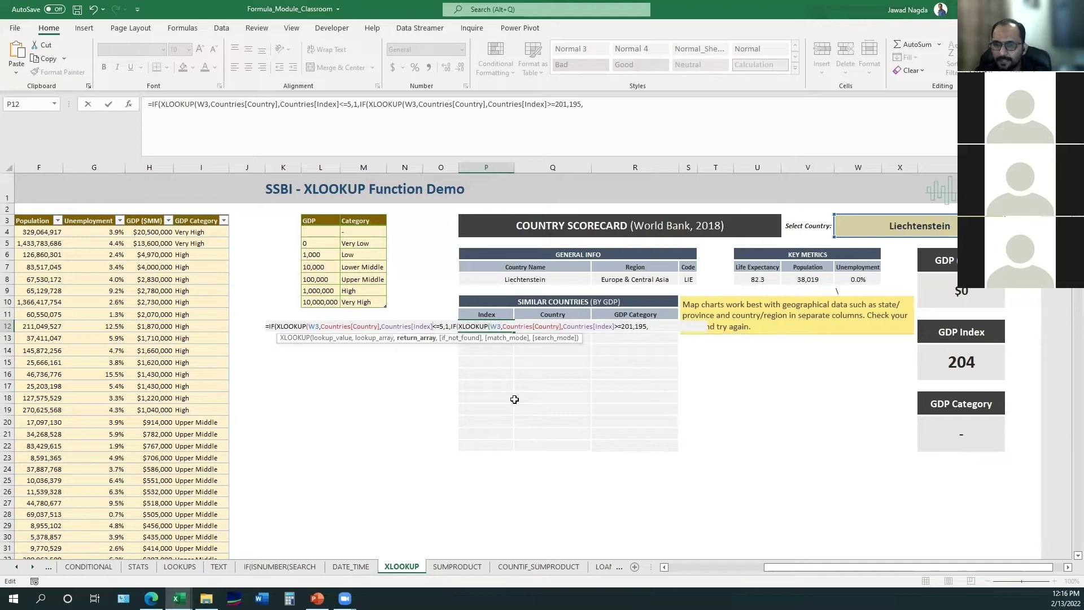
text())
key(ctrl+Right)
key(ctrl+Right)
key(ctrl+Right)
key(ctrl+Right)
key(ctrl+Right)
key(ctrl+Right)
key(ctrl+Right)
key(ctrl+Right)
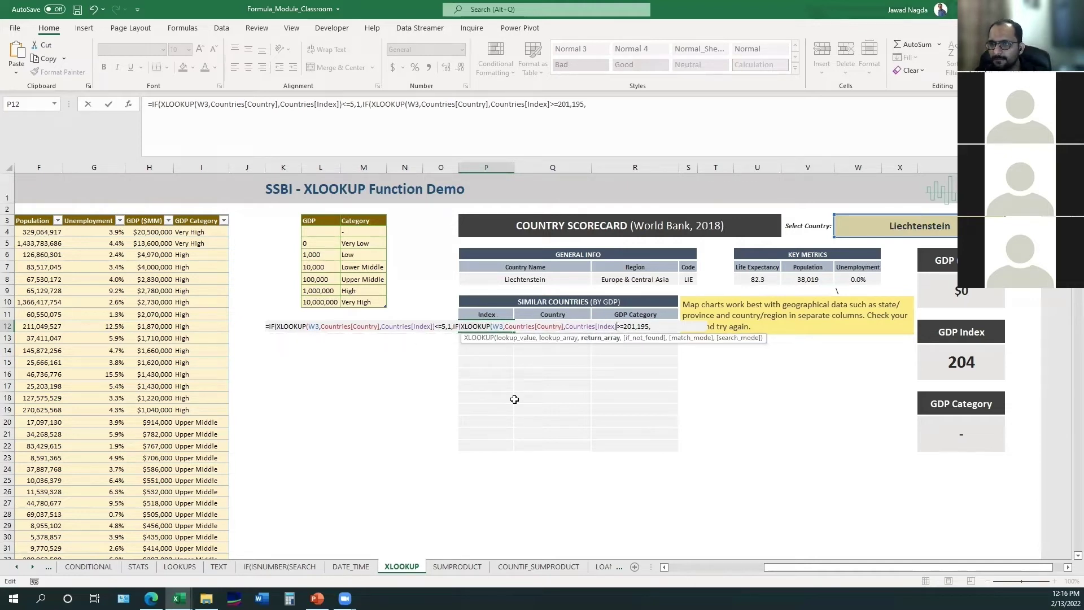
text())
Copy the complete second XLOOKUP expression and paste it as the value if false of the nested IF.
key(shift+Left)
key(shift+Left)
key(shift+Left)
key(shift+Left)
key(shift+Left)
key(shift+Left)
key(shift+Left)
key(shift+Left)
key(shift+Left)
key(shift+Left)
key(shift+Left)
key(shift+Left)
key(shift+Left)
key(shift+Left)
key(shift+Left)
key(shift+Left)
key(shift+Left)
key(shift+Left)
key(shift+Left)
key(shift+Left)
key(shift+Left)
key(shift+Left)
key(shift+Left)
key(shift+Left)
key(shift+Left)
key(shift+Left)
key(shift+Left)
key(shift+Left)
key(shift+Left)
key(shift+Left)
key(shift+Left)
key(shift+Left)
key(shift+Left)
key(shift+Left)
key(shift+Left)
key(shift+Left)
key(shift+Left)
key(shift+Left)
key(shift+Left)
key(shift+Left)
key(ctrl+c)
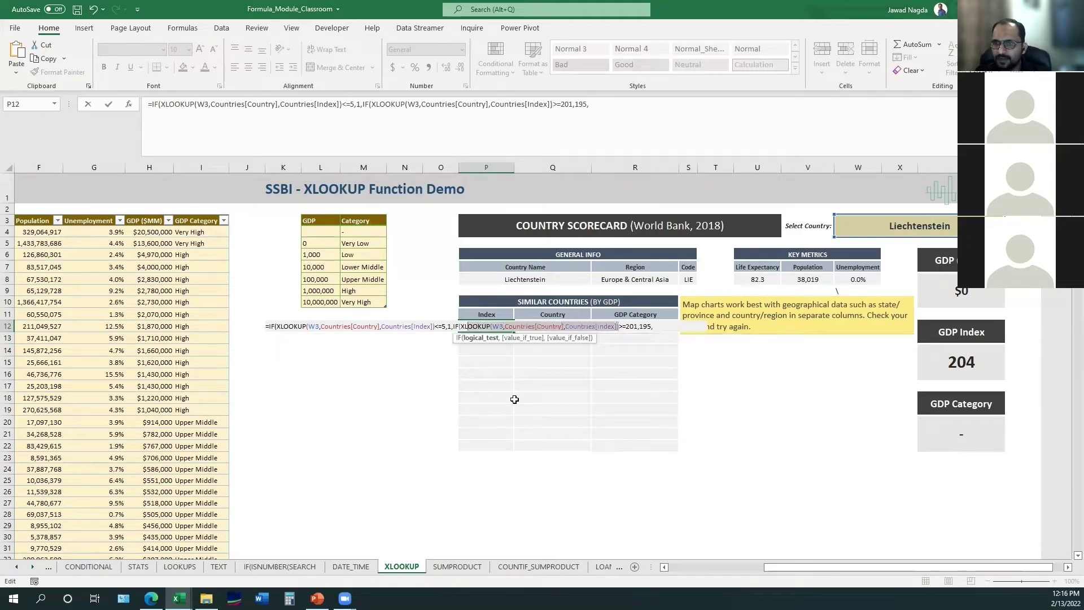
key(Right)
key(ctrl+Right)
key(ctrl+Right)
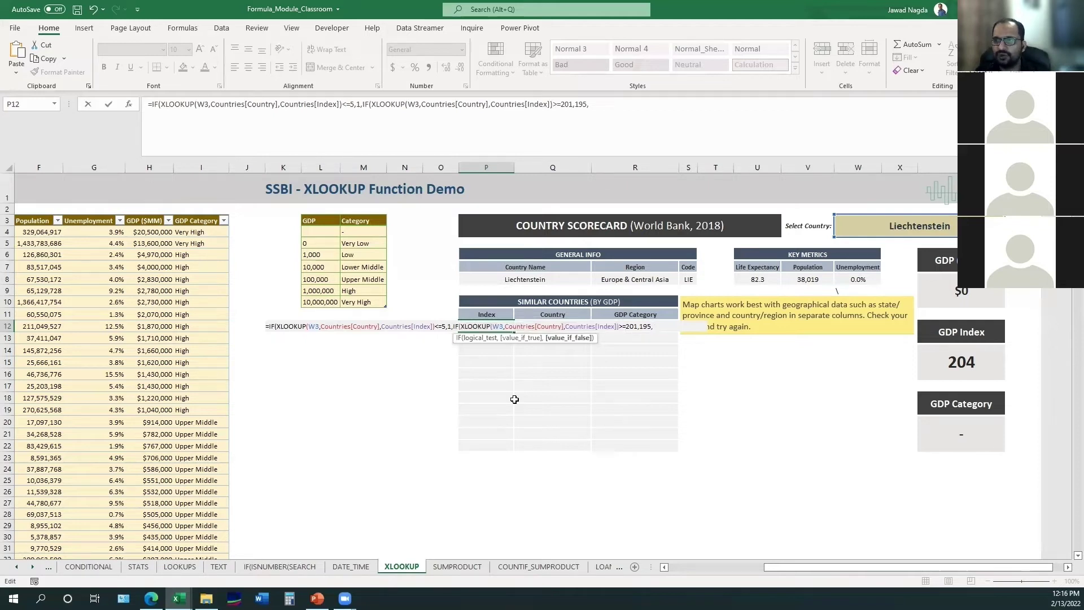
key(ctrl+v)
Subtract 5 from the final XLOOKUP, close both IF functions and enter the P12 formula.
key(ctrl+Left)
key(ctrl+Left)
key(ctrl+Left)
key(ctrl+Left)
key(ctrl+Right)
key(ctrl+Right)
key(ctrl+Right)
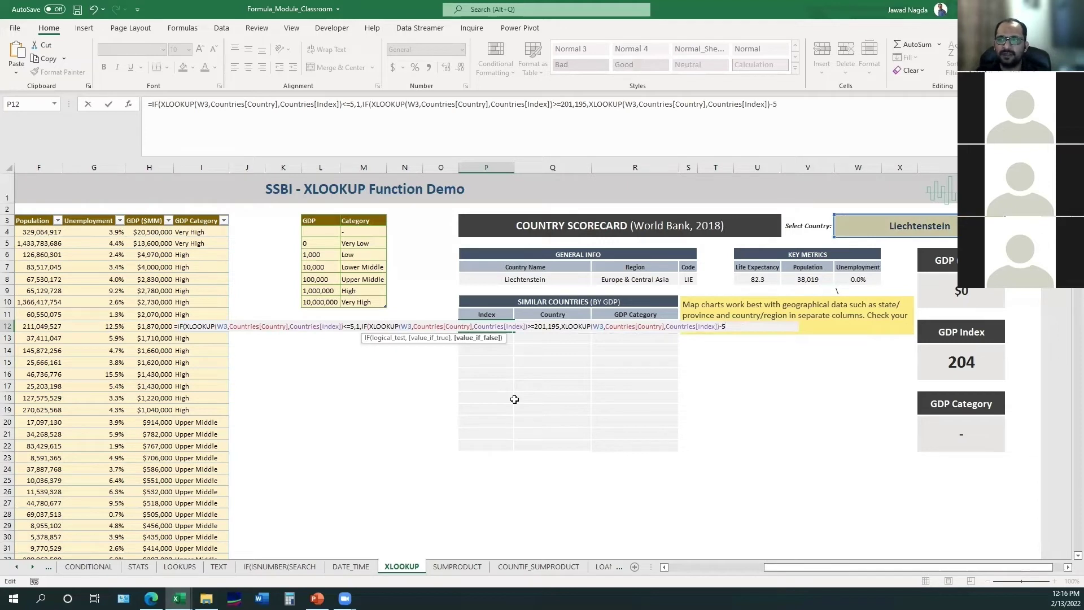
text())
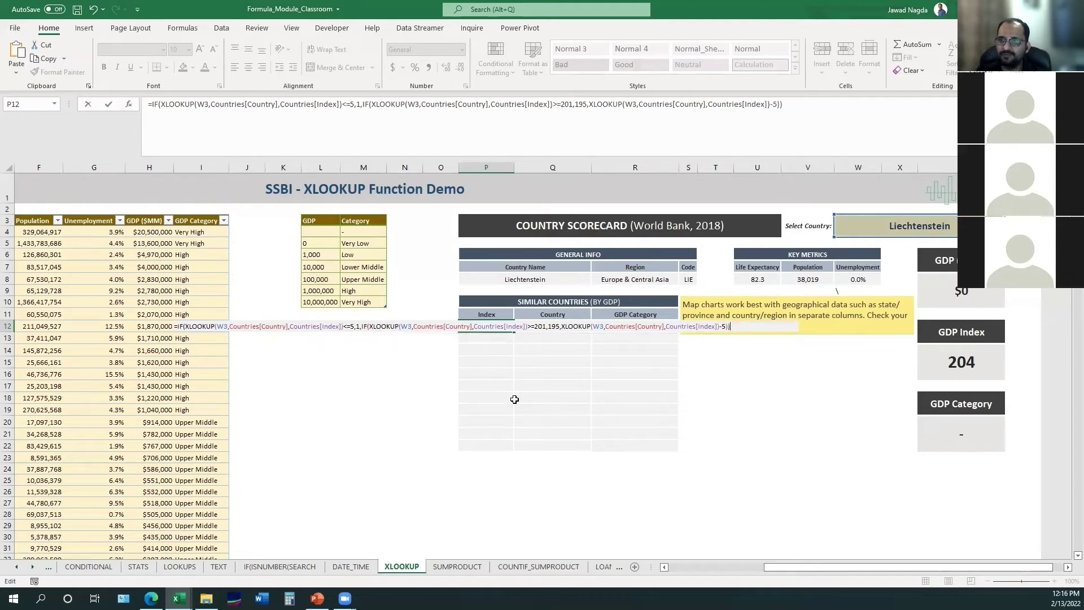
key(Return)
Enter =P12+1 in P13 and fill it down the Index column through P22.
key(Up)
key(ctrl+c)
key(Down)
text(=)
key(Up)
text(+)
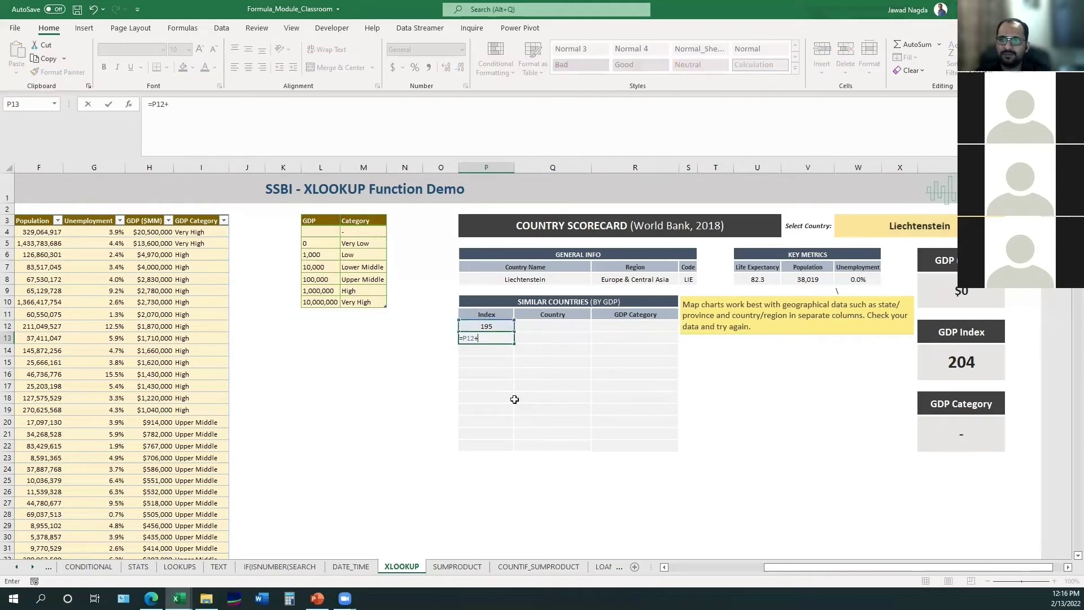
text(1)
key(Return)
key(Up)
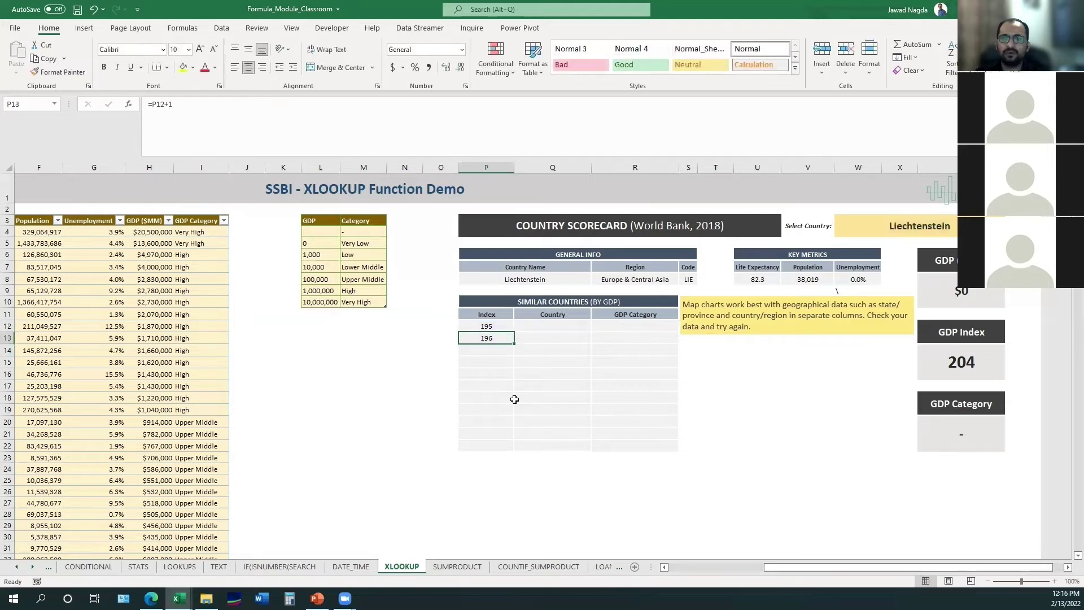
drag(514, 343, 511, 450)
click(547, 324)
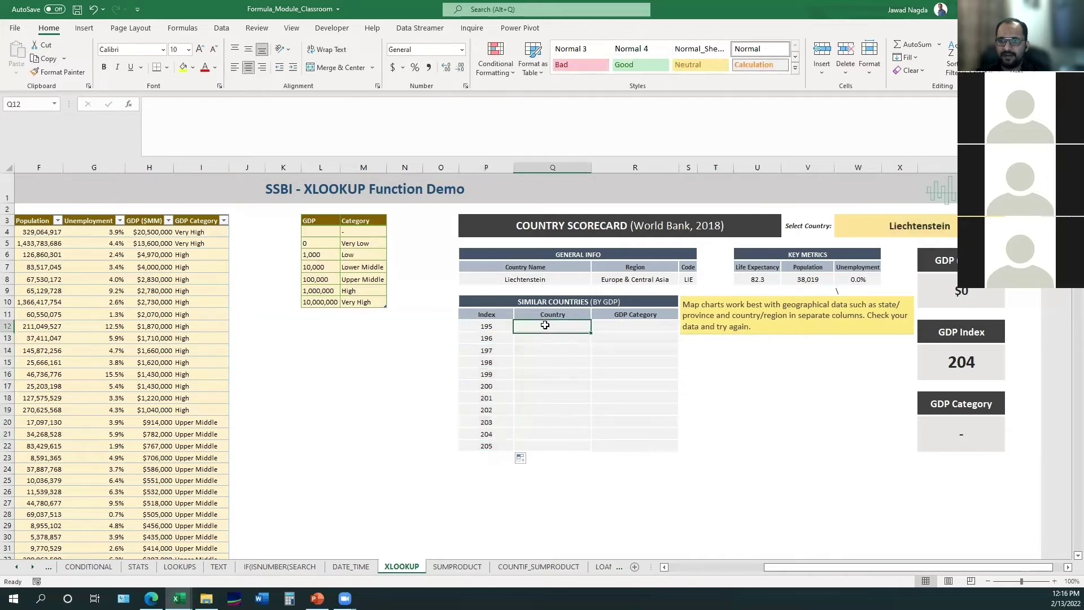
Start an XLOOKUP formula in Q12 with P12:P22 as the lookup value and Countries[Index] as the lookup array.
text(XLOOKUP()
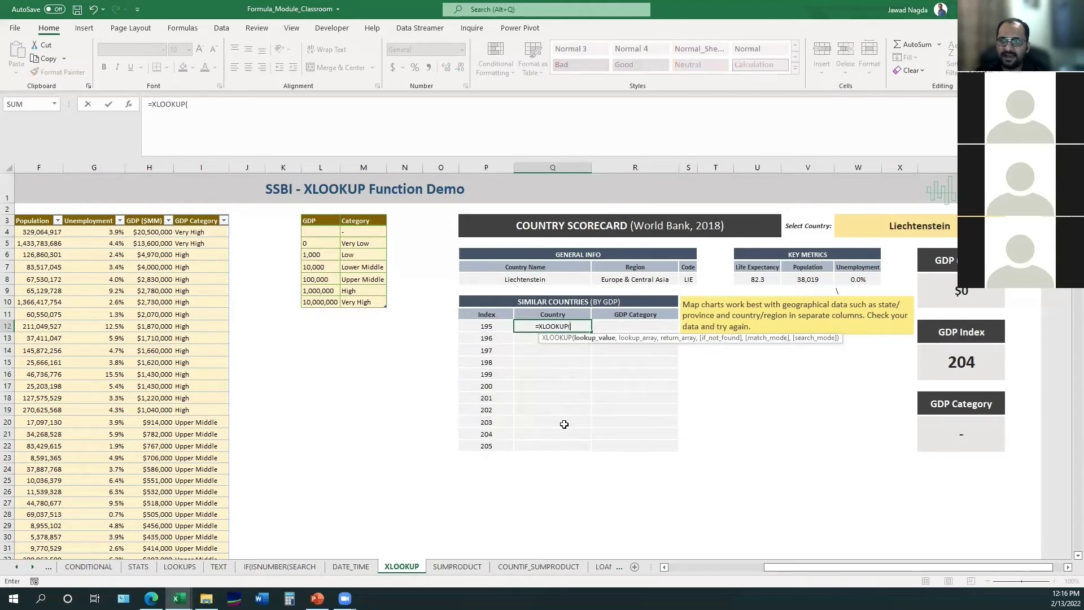
key(Left)
key(ctrl+shift+Down)
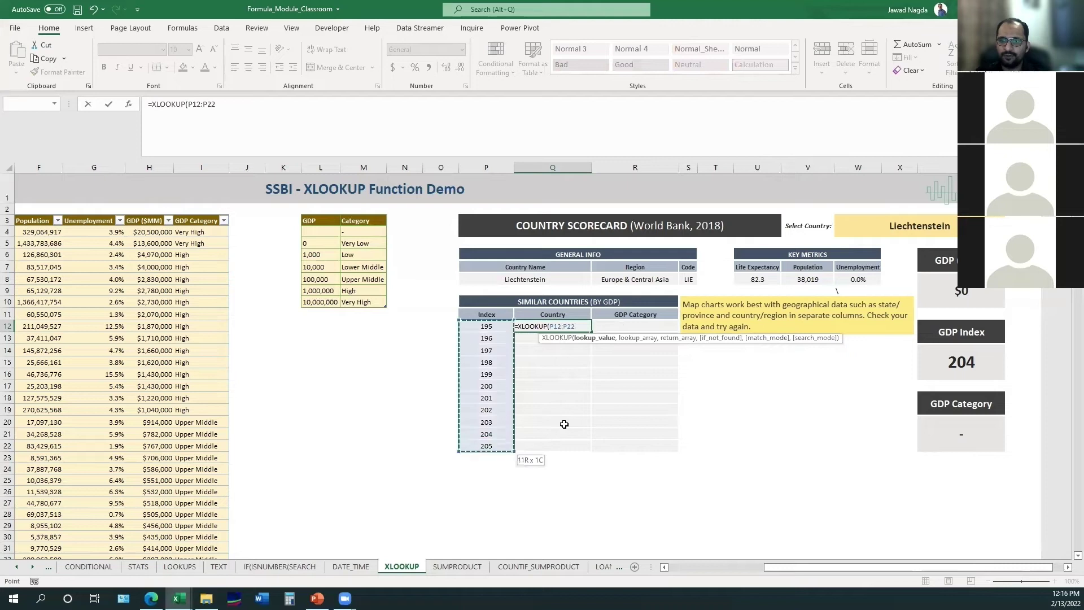
text(,)
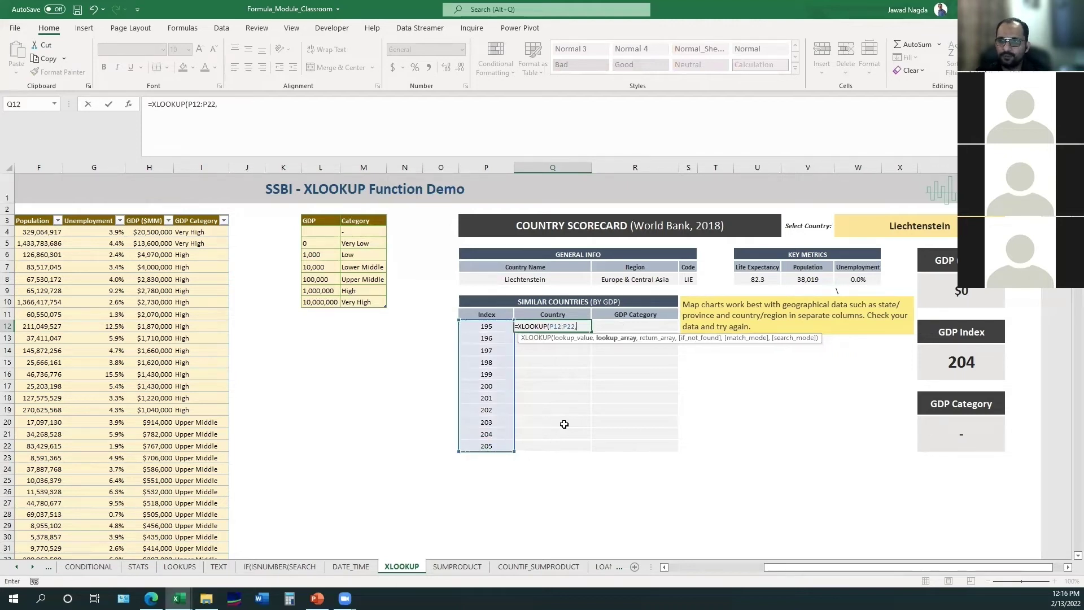
text(C)
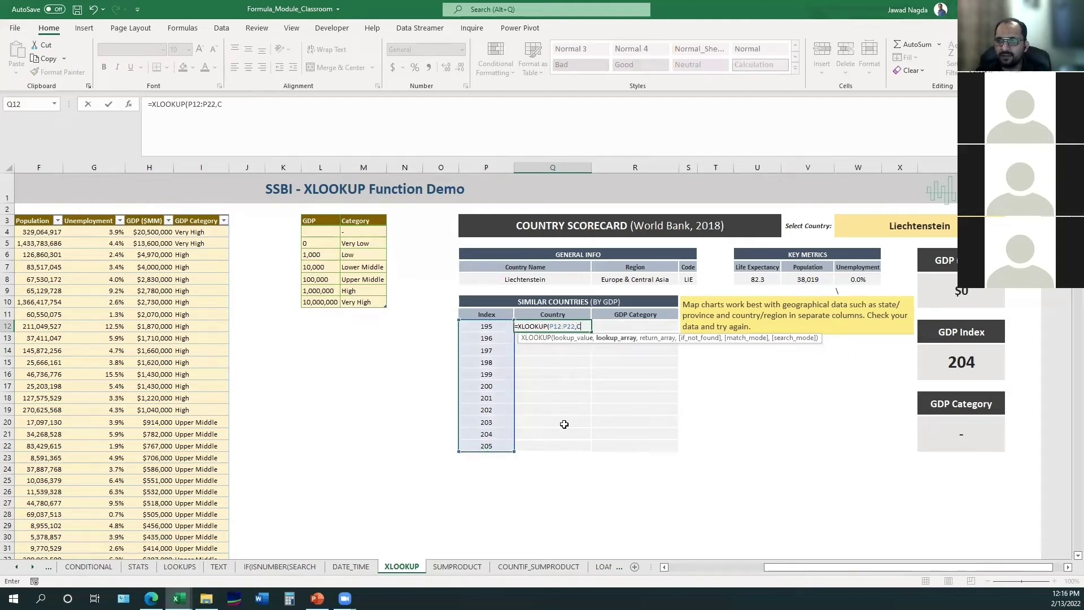
text(ountries)
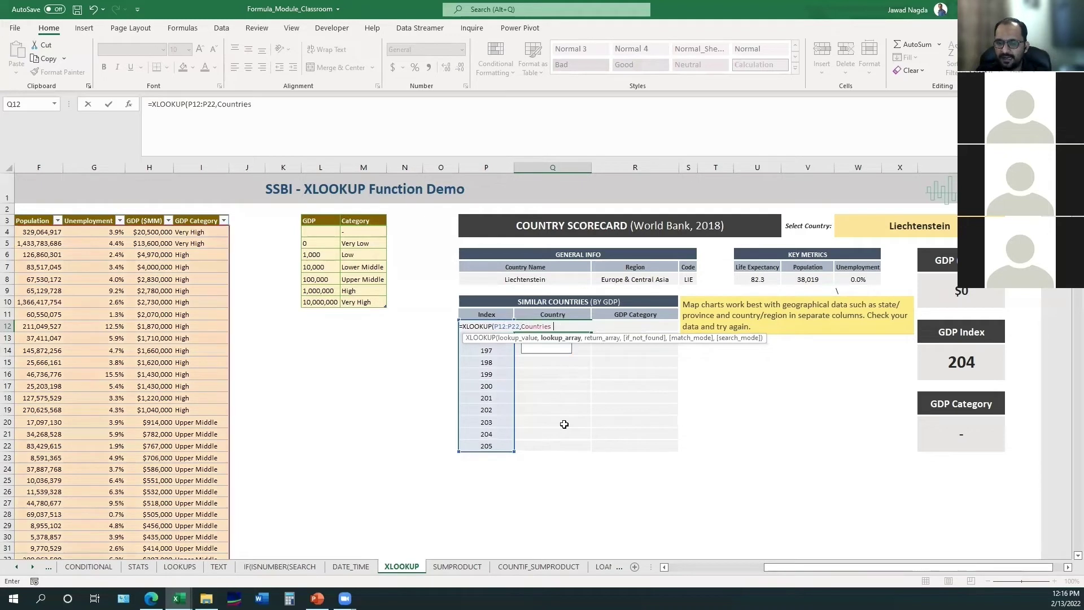
text([Index])
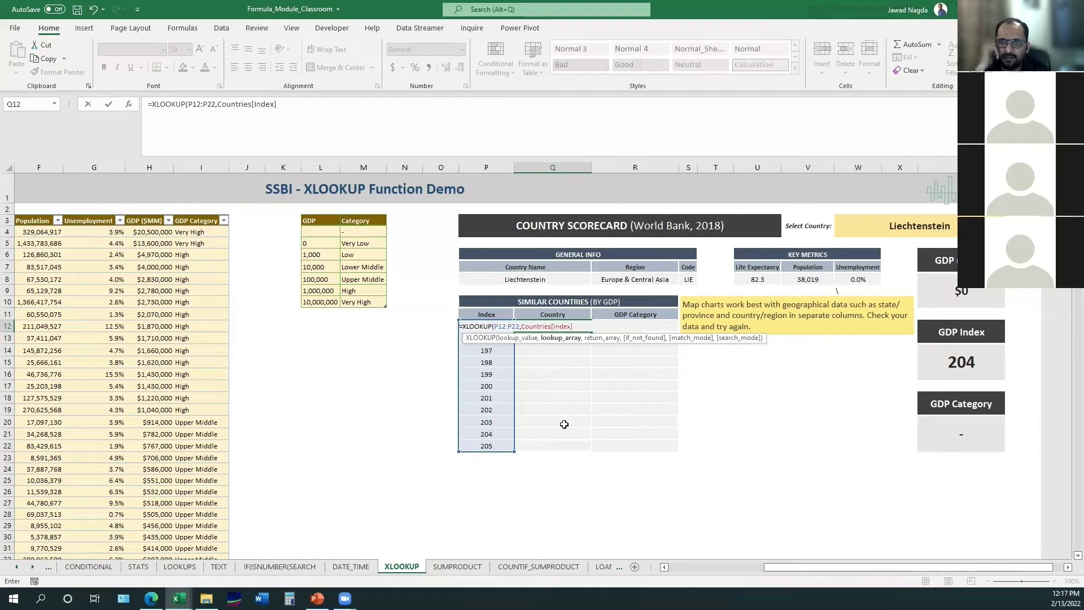
Use Countries[Country] as the return array and enter the completed XLOOKUP for the Country column.
text(,C)
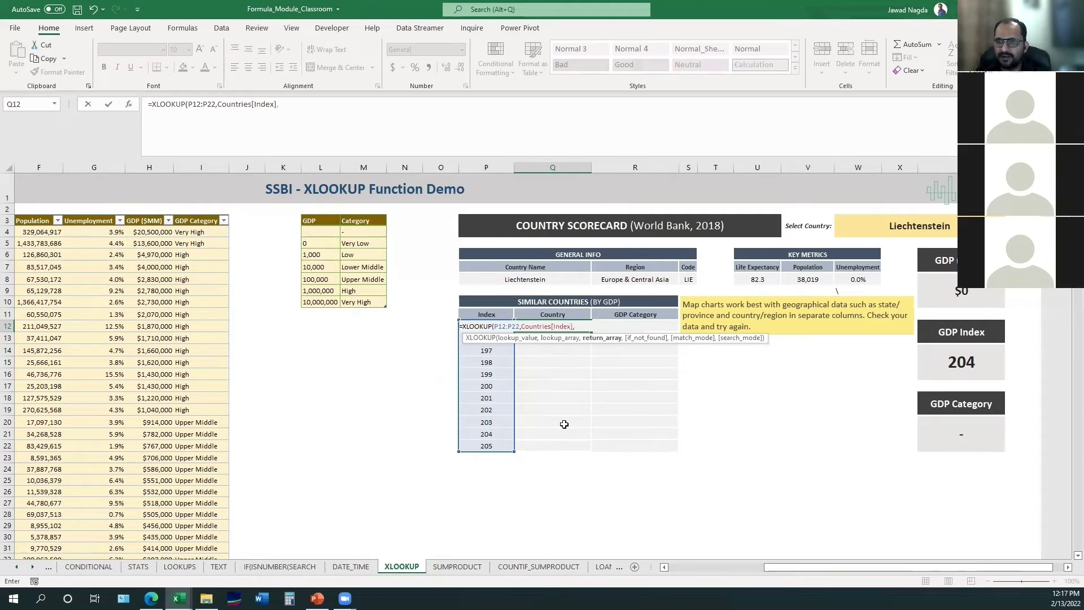
text(ountries)
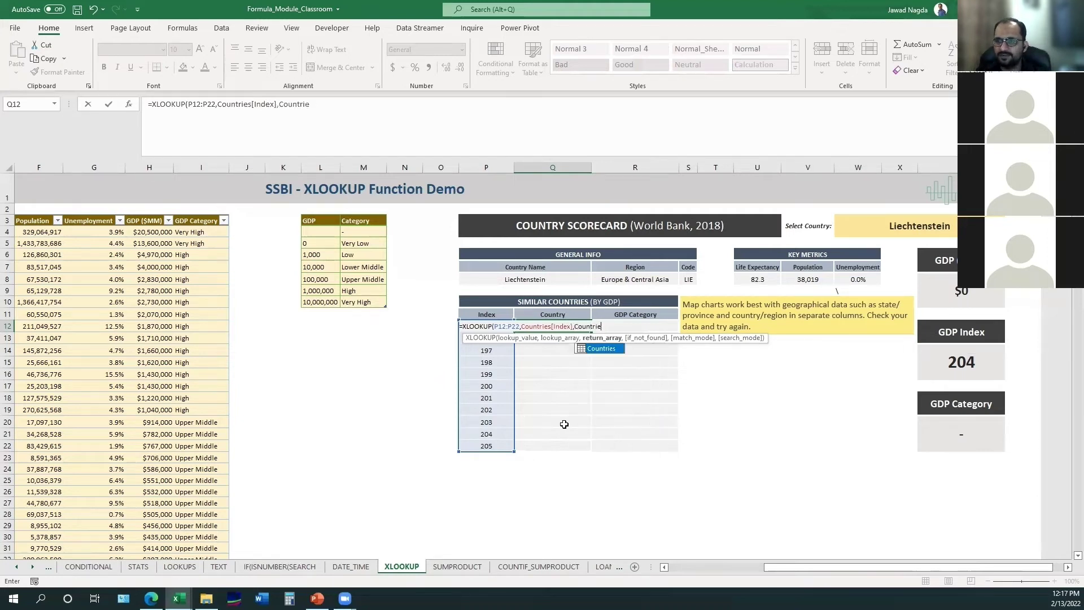
text([Coun)
key(Tab)
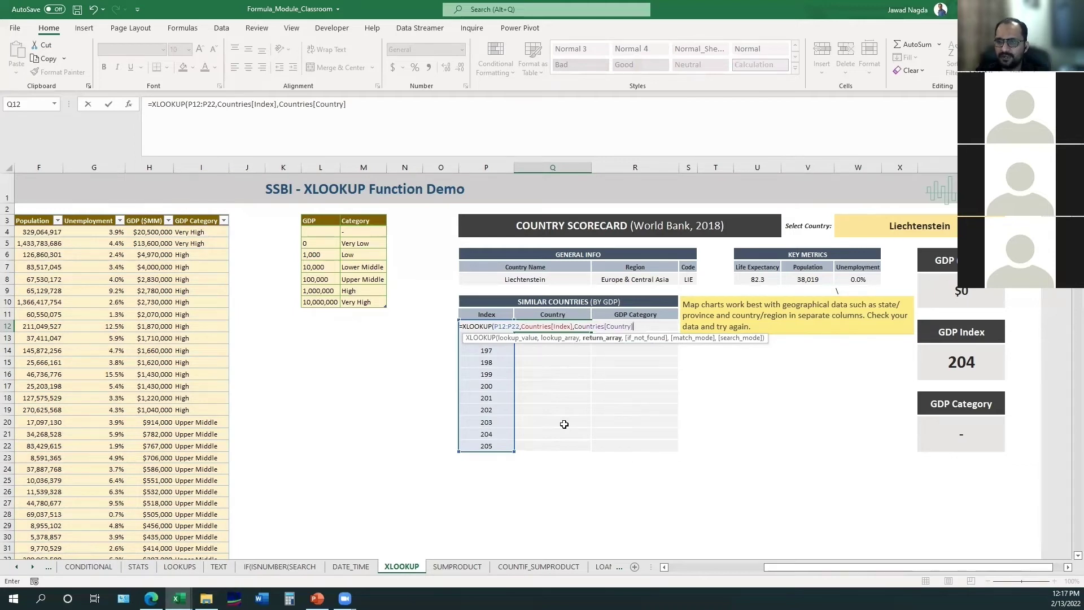
text())
key(Return)
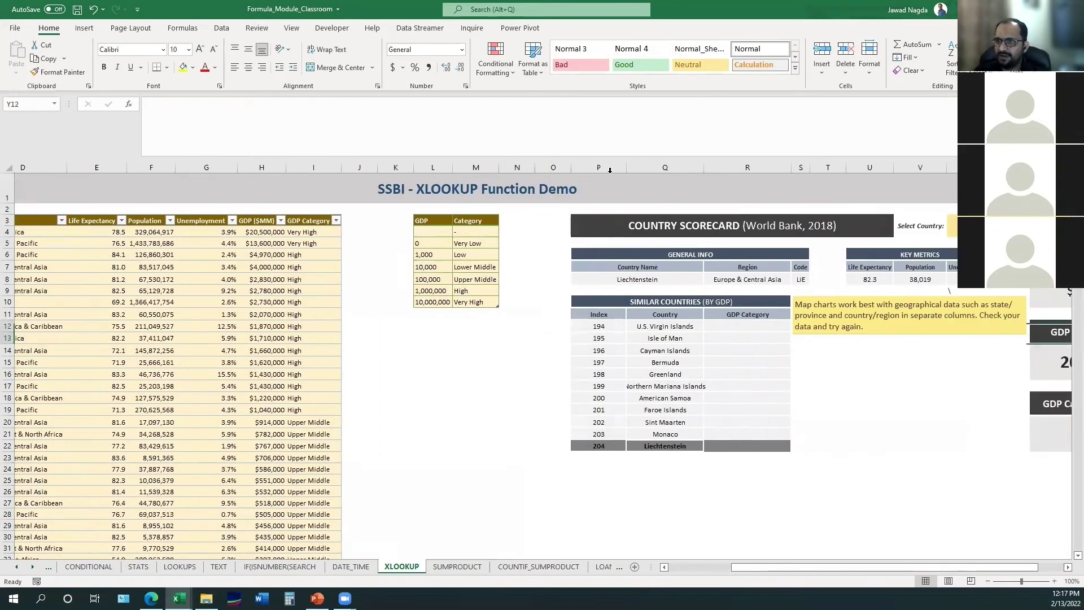
Test the Similar Countries table by setting Select Country to United States, followed by Afghanistan.
key(Left)
key(ctrl+Left)
key(Left)
key(ctrl+Down)
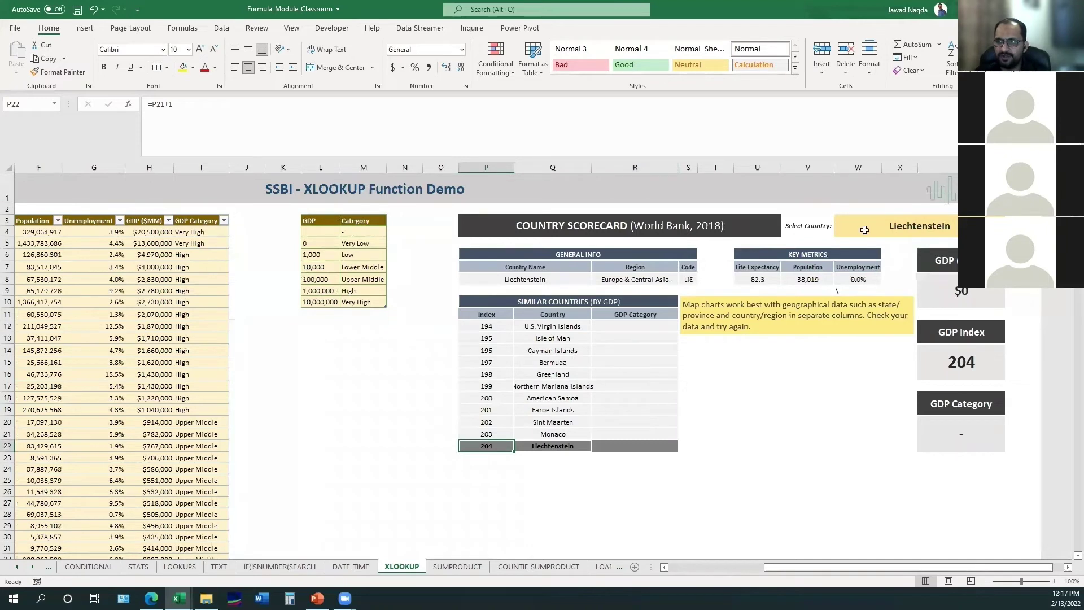
click(913, 231)
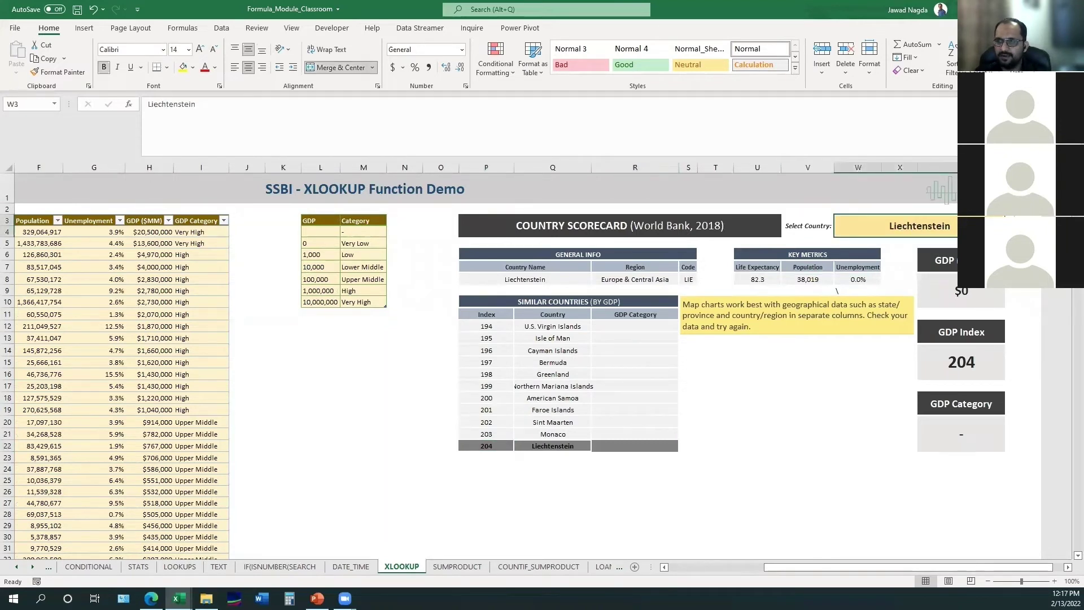
text(United States)
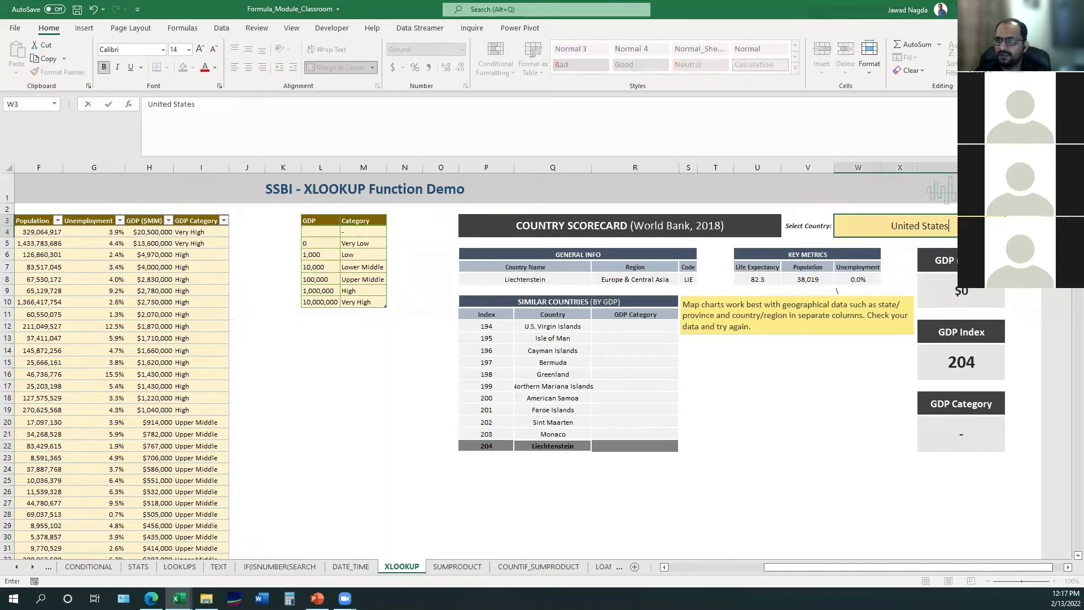
key(Return)
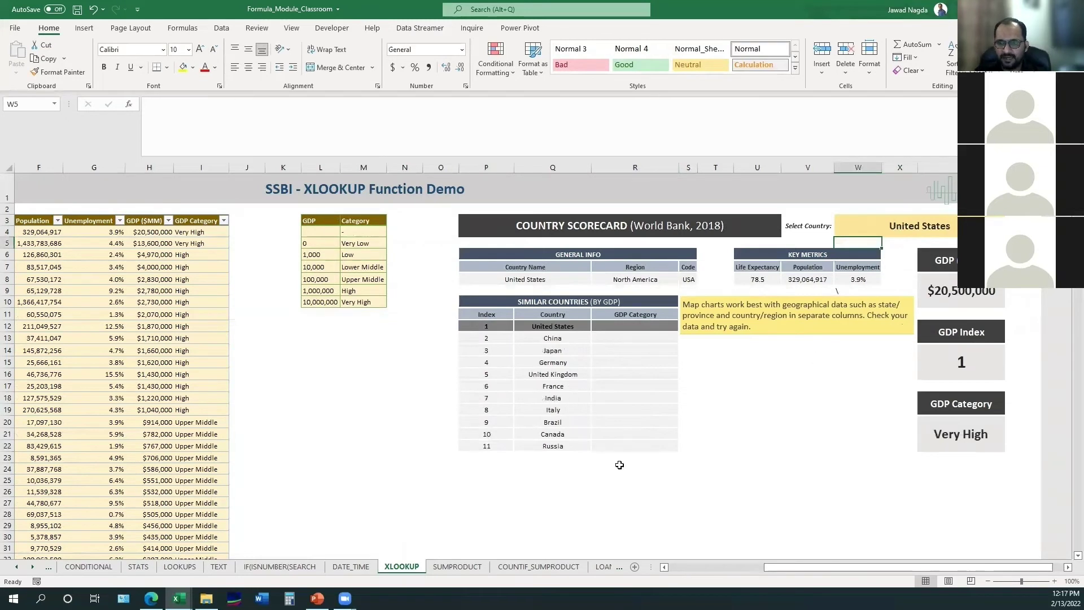
click(916, 231)
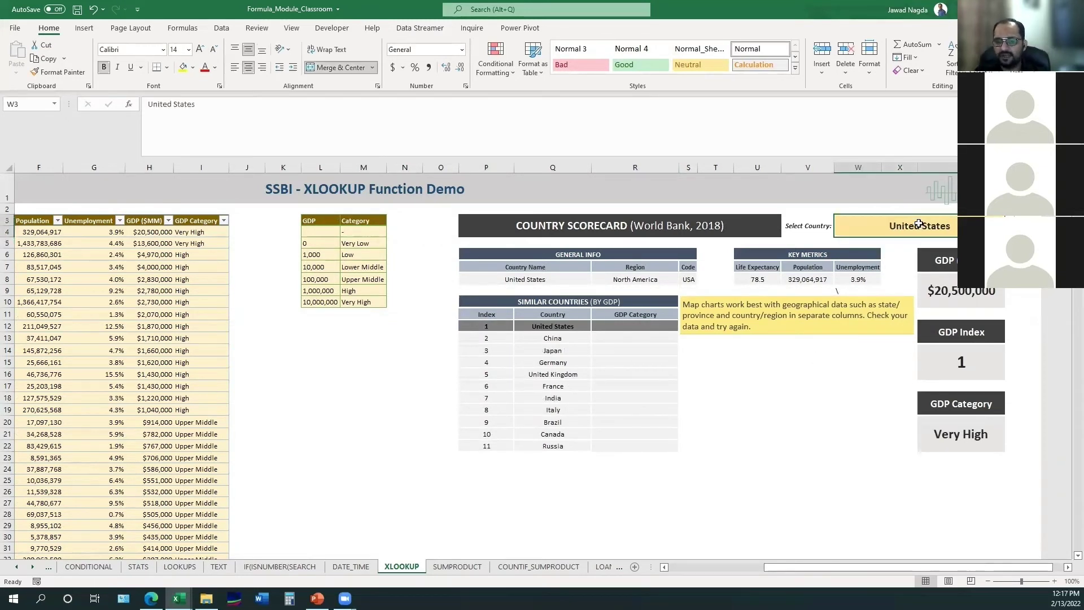
text(Afghanistan)
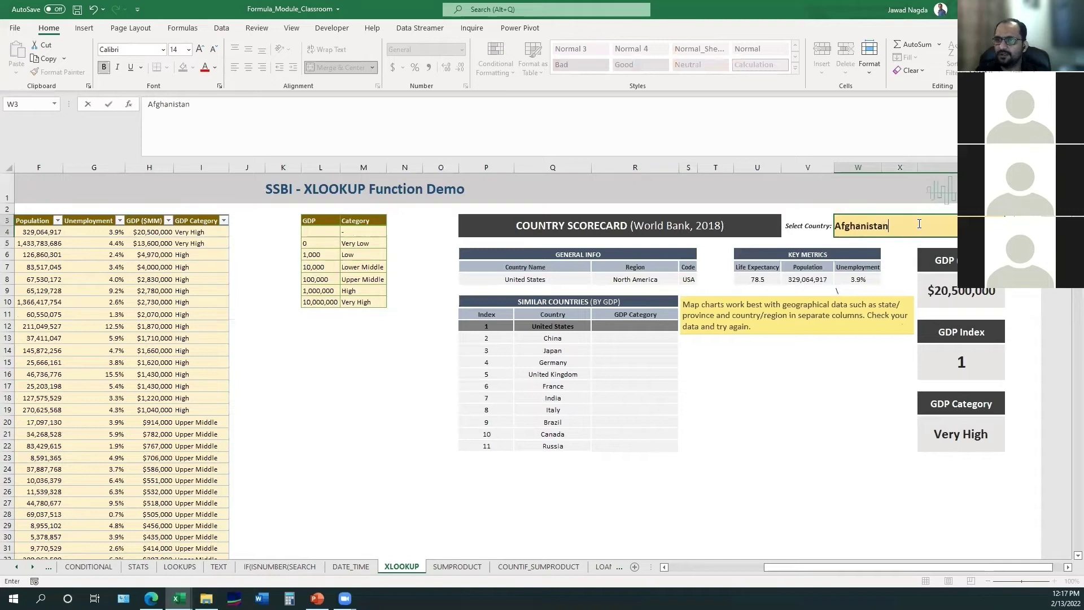
key(Return)
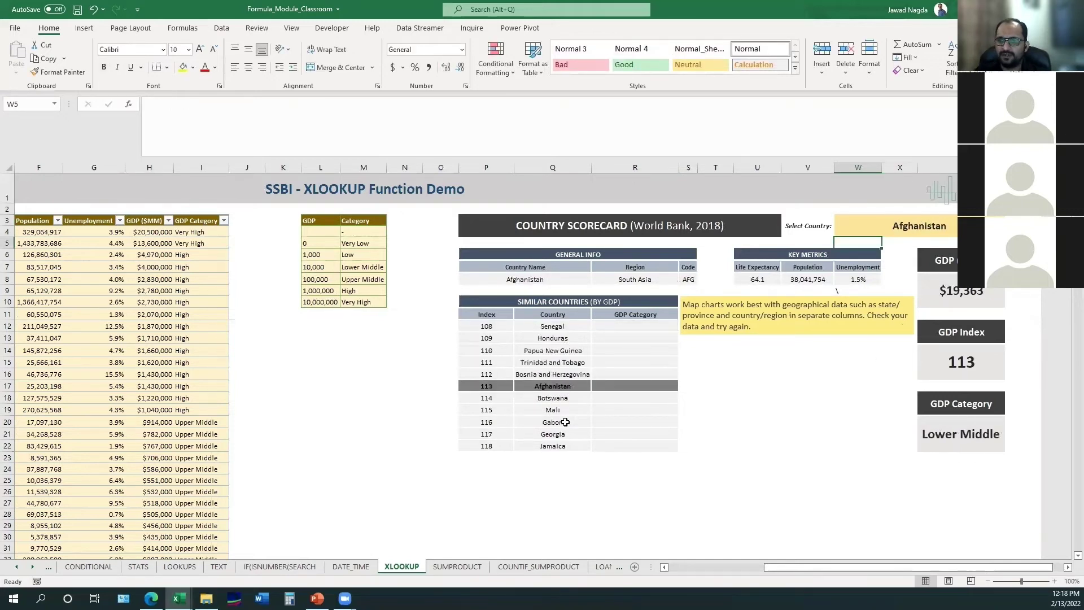
Clear the GDP Category column header in R11 of the Similar Countries table.
click(628, 326)
key(Up)
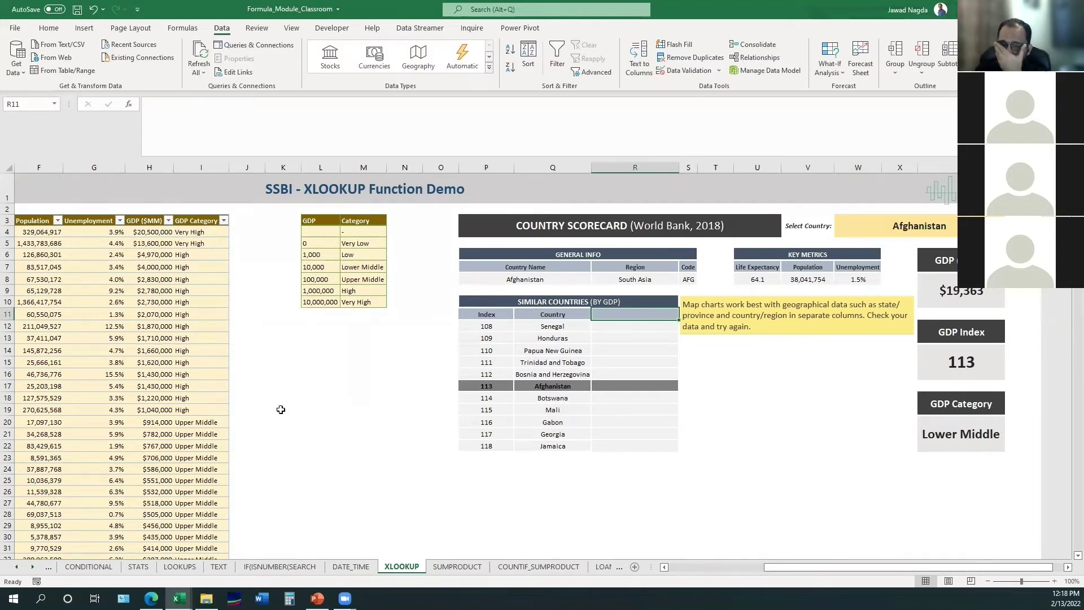
key(Down)
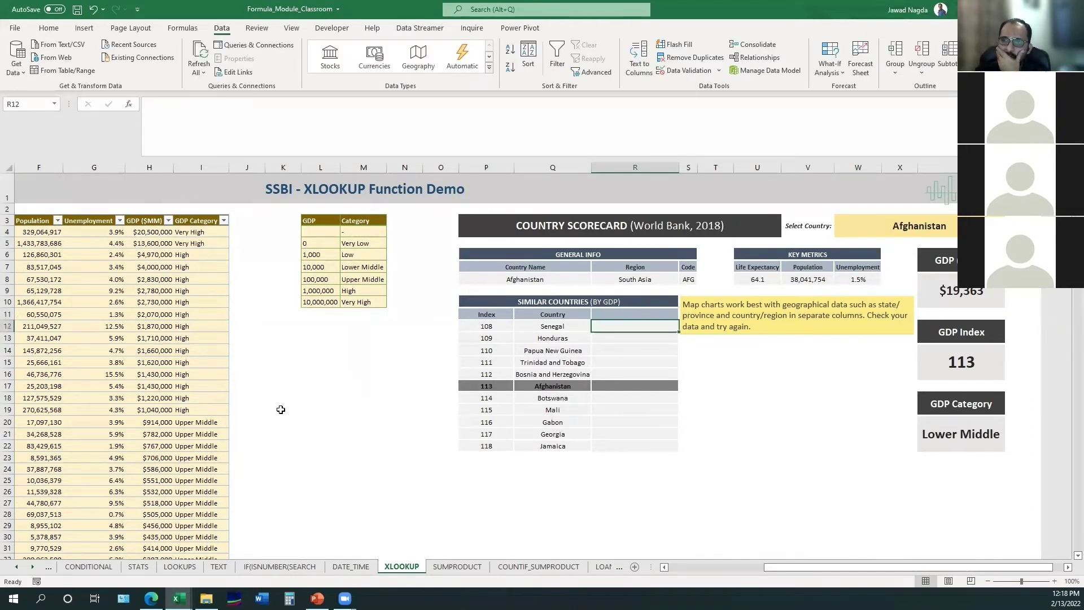
Look over the empty result cells beneath header R11 in the Similar Countries table.
key(shift+Down)
key(shift+Down)
key(shift+Down)
key(shift+Down)
key(shift+Down)
key(shift+Down)
key(shift+Down)
key(shift+Down)
key(shift+Down)
key(shift+Down)
key(shift+Up)
key(shift+Up)
key(shift+Up)
key(shift+Up)
key(shift+Up)
key(shift+Up)
key(shift+Up)
key(shift+Up)
key(shift+Up)
key(shift+Up)
Examine the Countries table headers from Region through GDP Category as choices for the R11 header.
key(Left)
key(Left)
key(Home)
key(Up)
key(Up)
key(Up)
key(Up)
key(Up)
key(Up)
key(Up)
key(Up)
key(Right)
key(Right)
key(Right)
key(Up)
key(shift+Right)
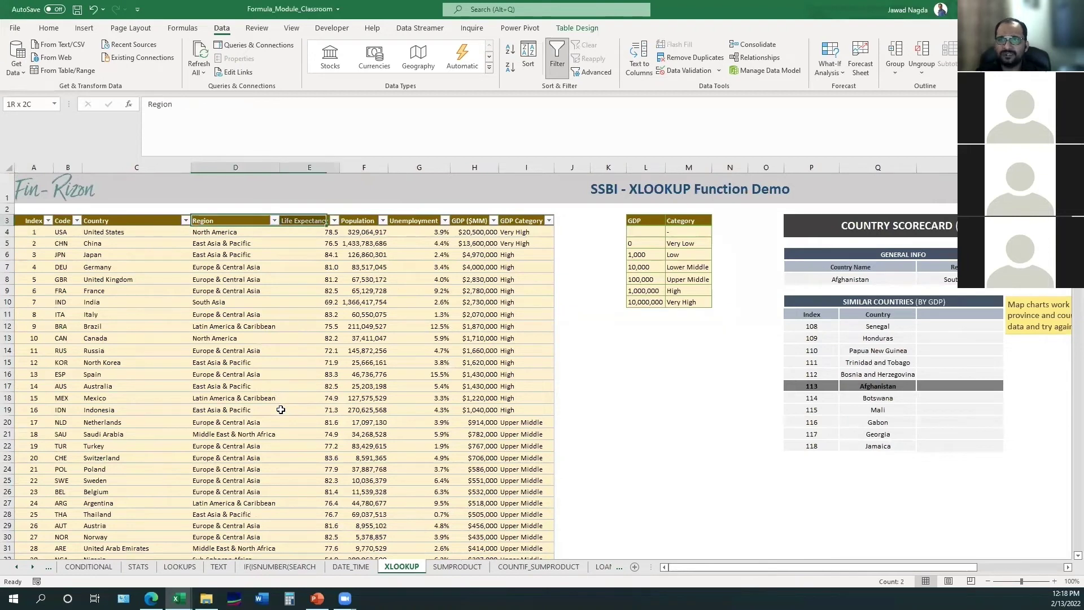
key(shift+Right)
key(shift+Right)
key(shift+Right)
key(shift+Right)
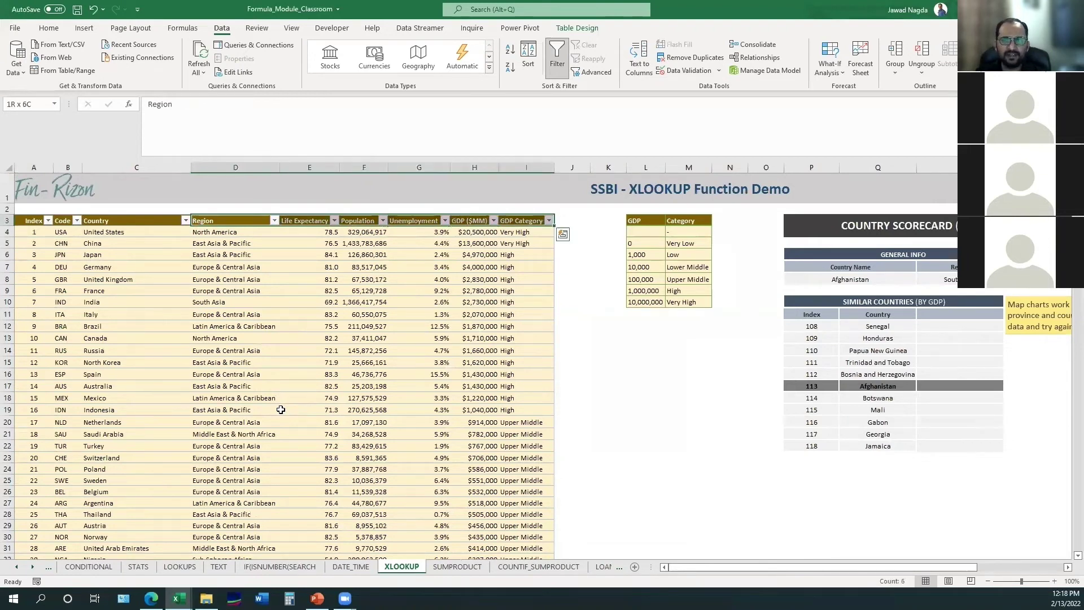
key(Right)
key(Right)
key(Left)
key(Right)
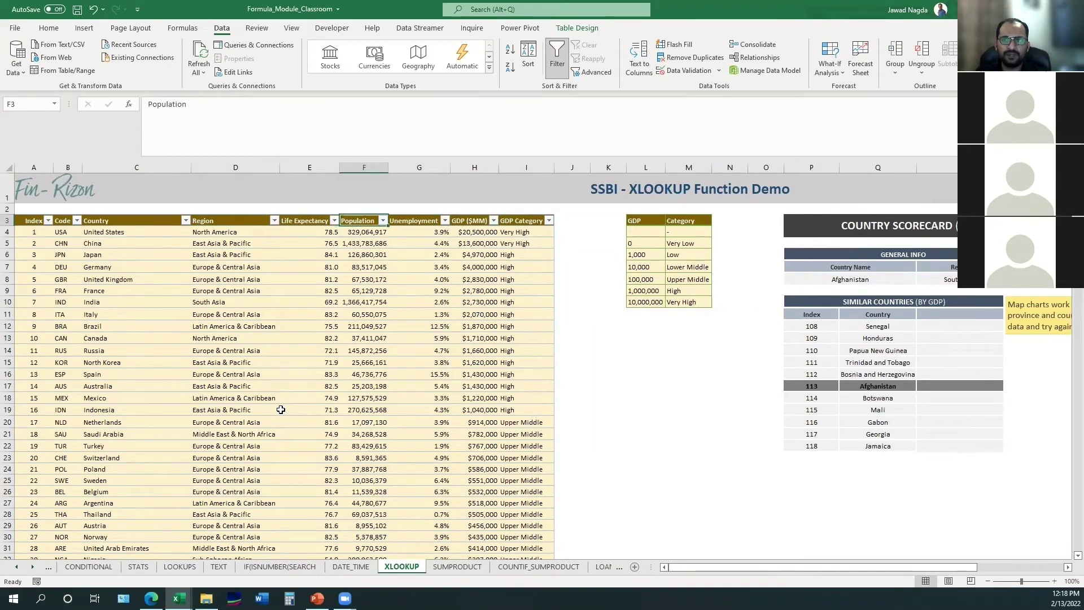
Open Data Validation for the empty header cell R11 and allow only List entries.
key(Right)
key(Right)
key(Right)
key(Right)
key(Right)
key(Right)
key(Right)
key(Right)
key(Right)
key(Right)
key(Down)
key(Down)
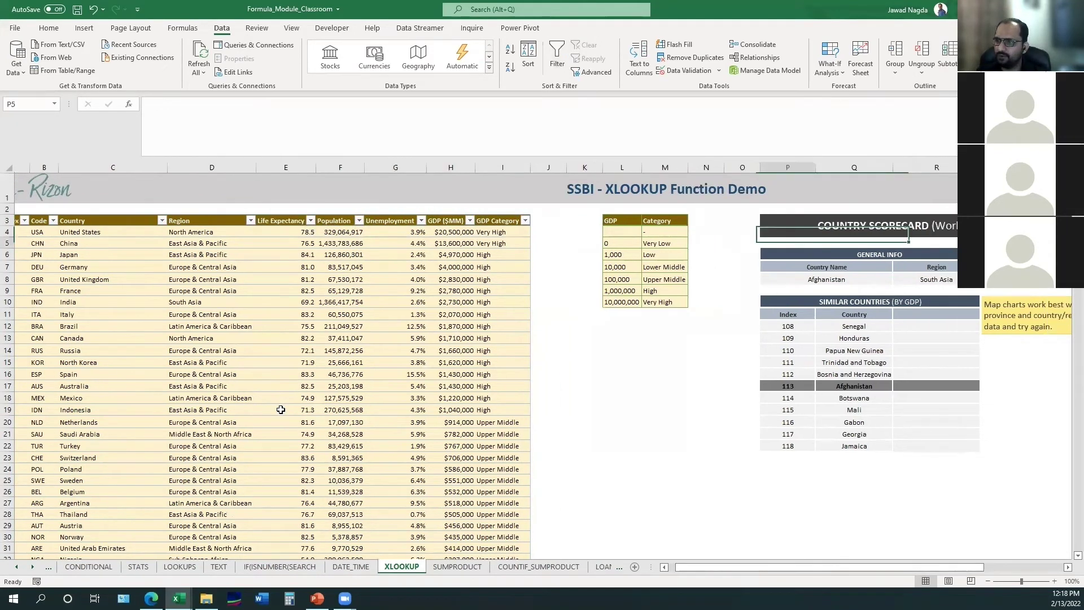
key(Down)
key(Down)
key(Down)
key(Down)
key(Down)
key(Down)
key(Right)
key(Right)
key(Down)
key(Up)
key(alt+a)
key(v)
key(v)
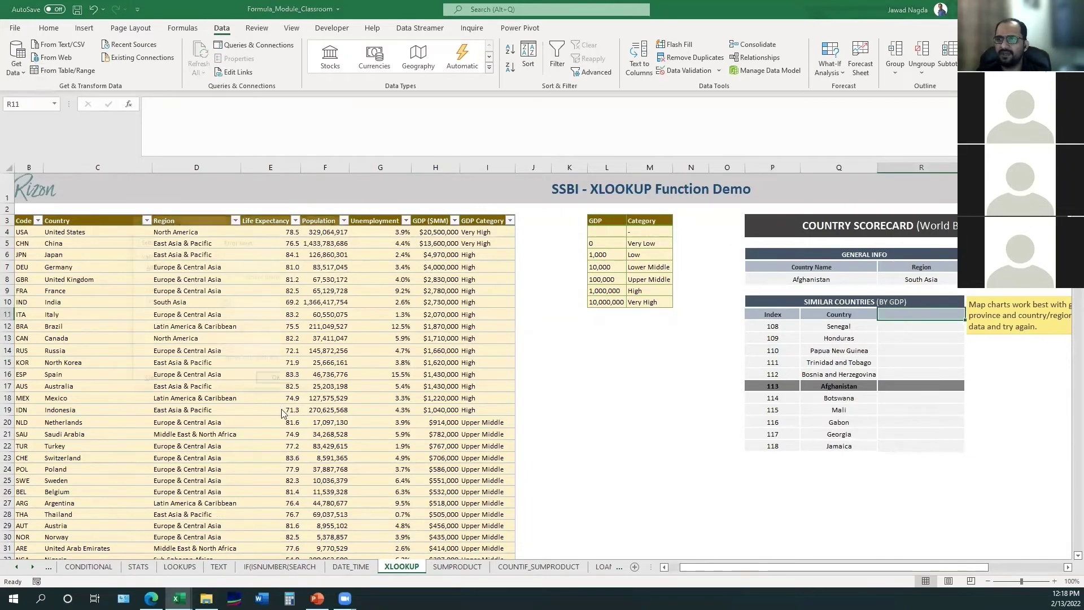
click(203, 276)
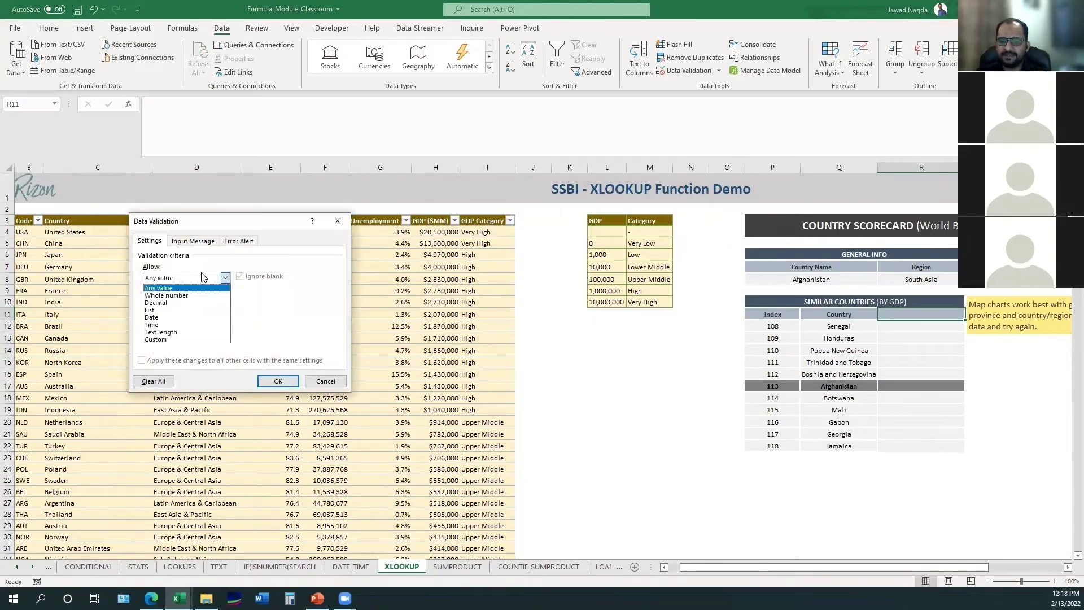
click(206, 310)
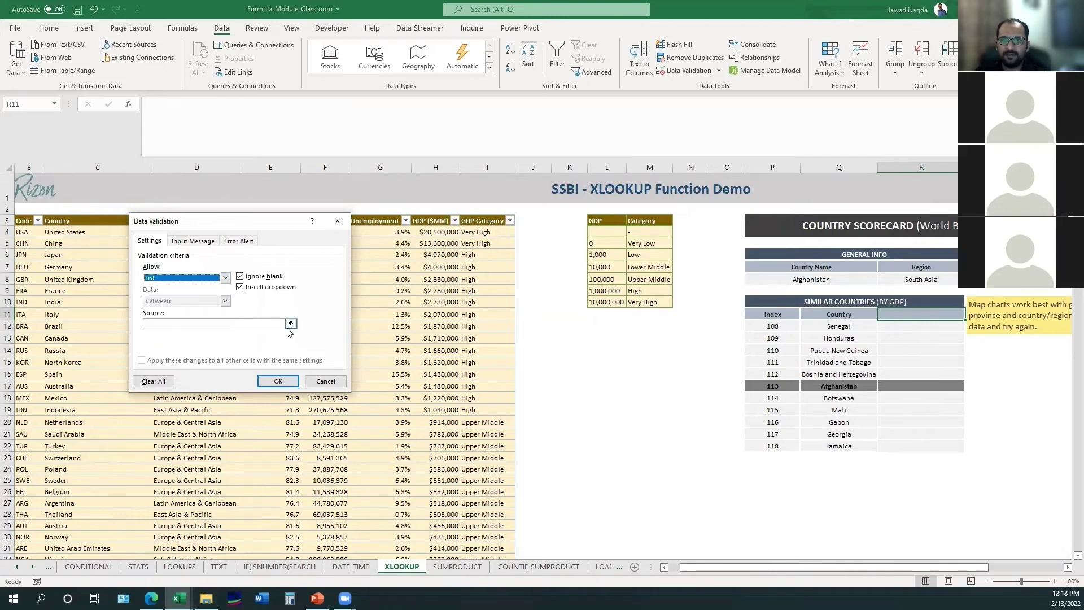
Set the list source to the table headers =$D$3:$I$3, apply the validation and choose Region in R11.
click(291, 324)
drag(172, 221, 486, 224)
click(357, 316)
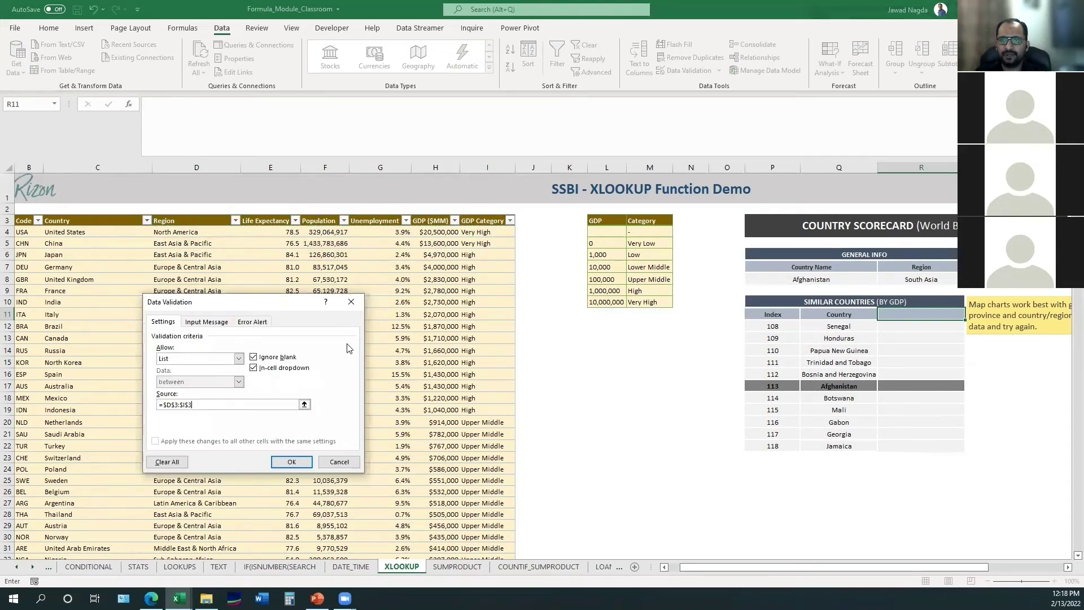
click(292, 461)
click(971, 315)
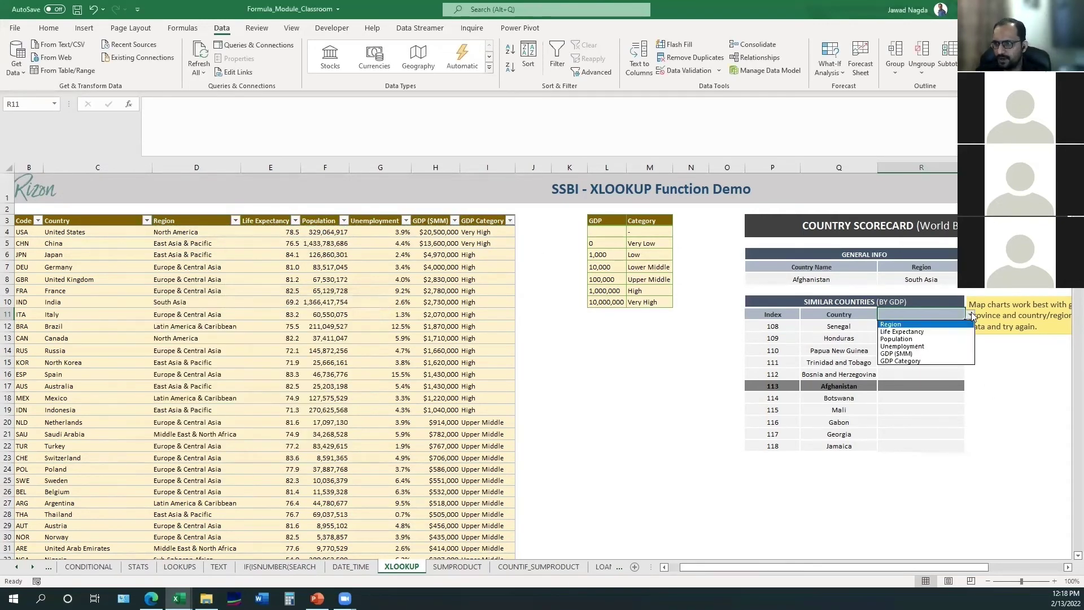
click(932, 325)
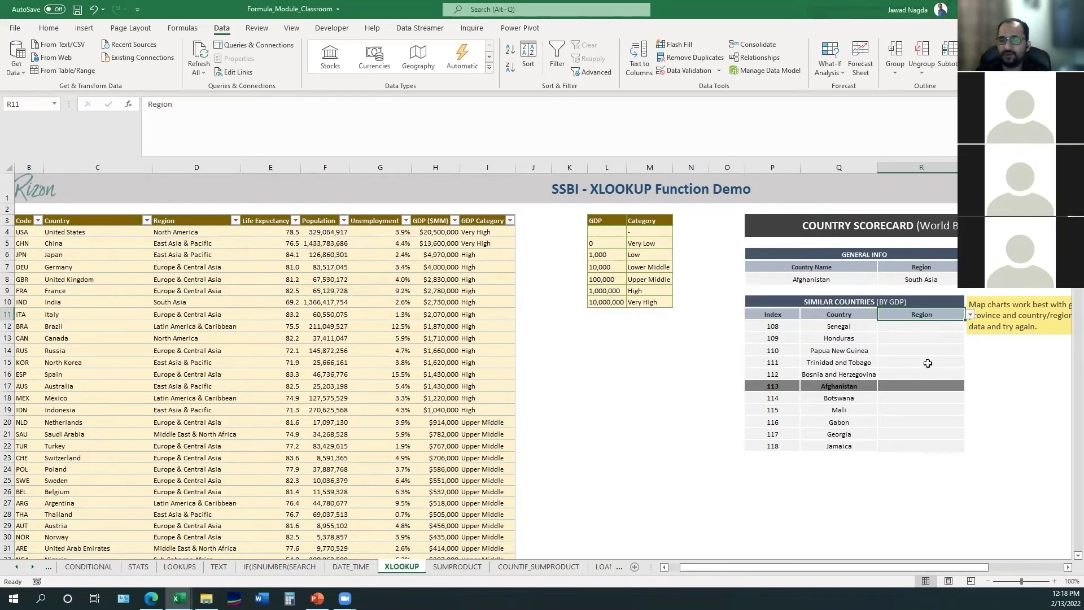
Start an XLOOKUP formula in R12 with the spilled country list Q12# as lookup value and Countries[Country] as lookup array.
click(907, 329)
text(=XLOOK)
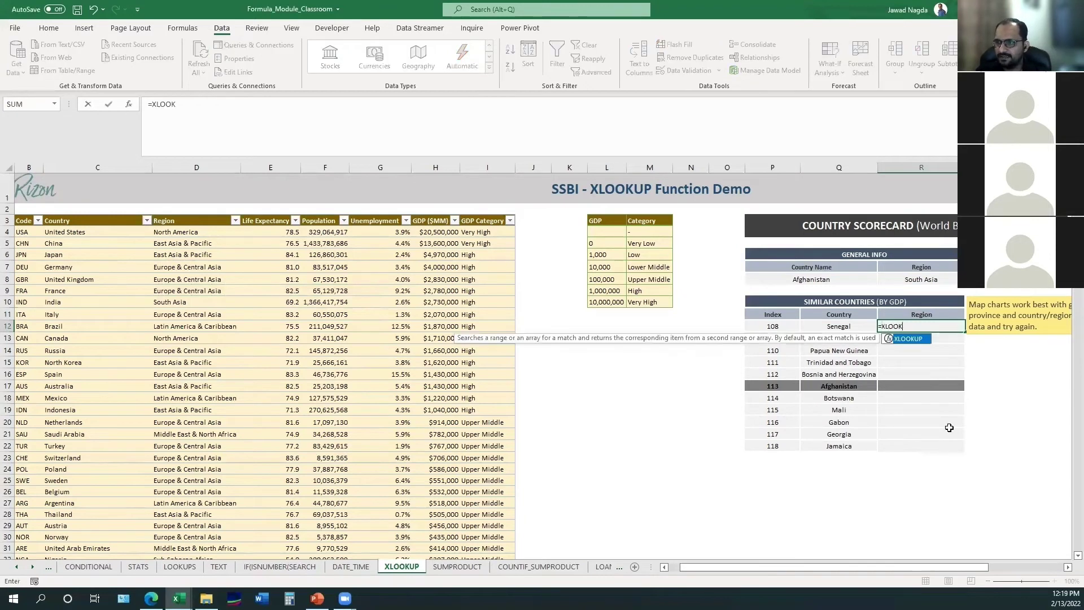
key(Tab)
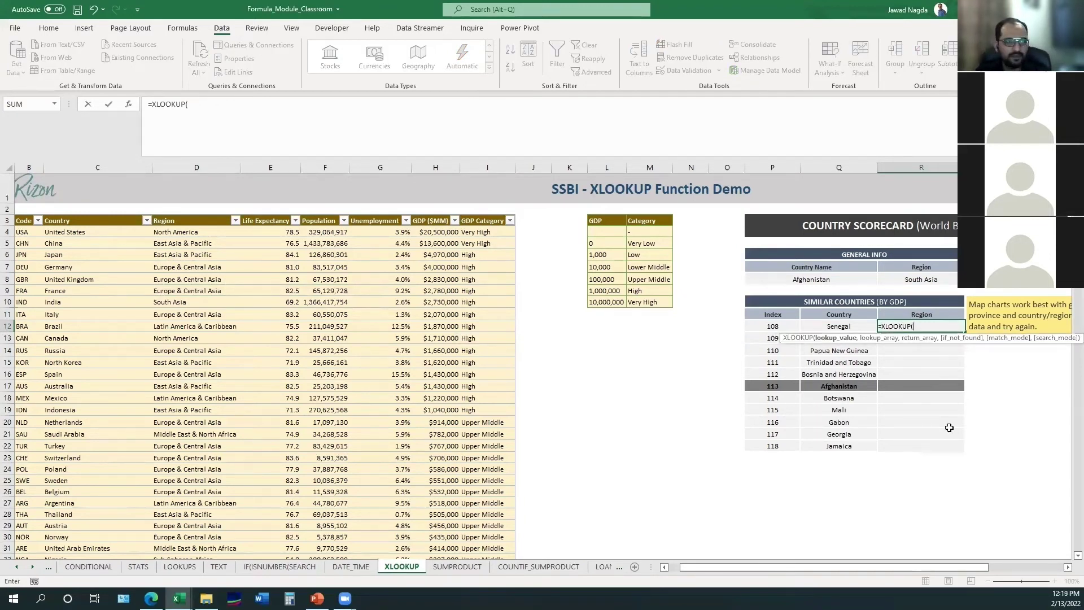
key(alt+Tab)
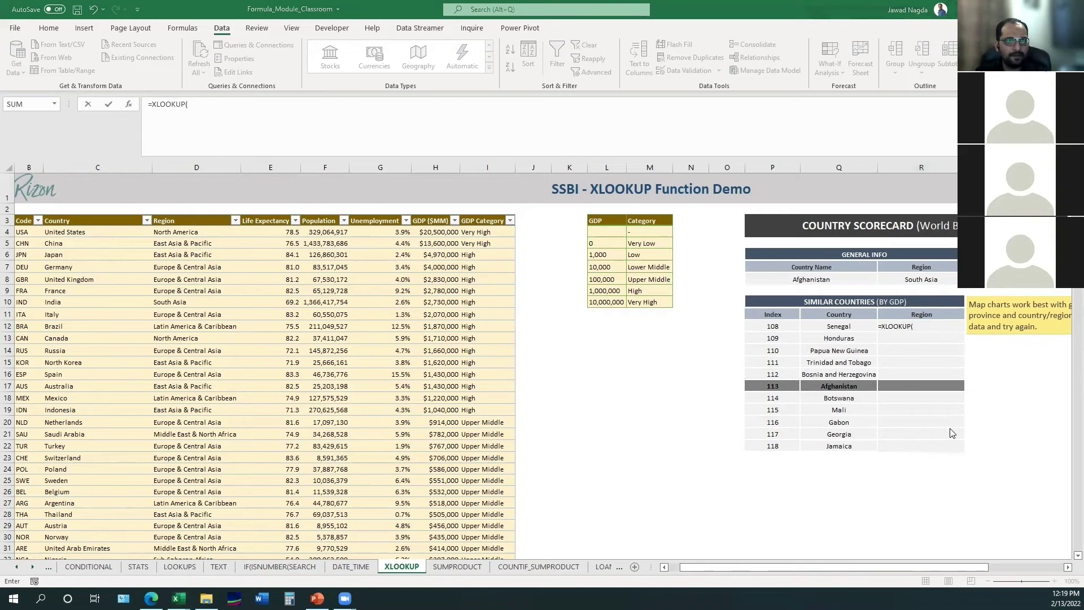
key(alt+Tab)
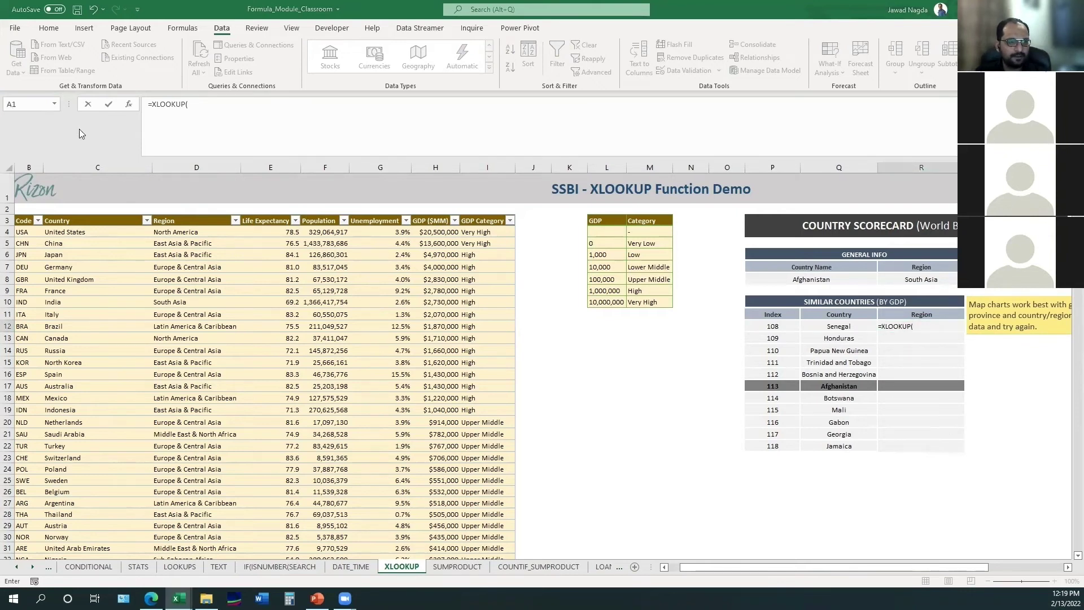
click(920, 326)
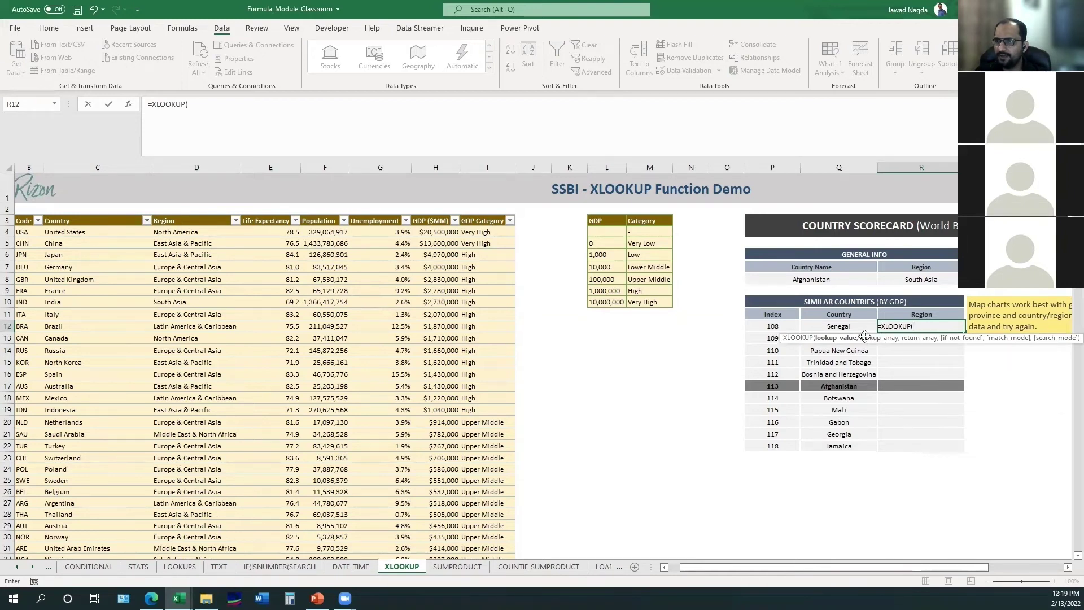
click(851, 327)
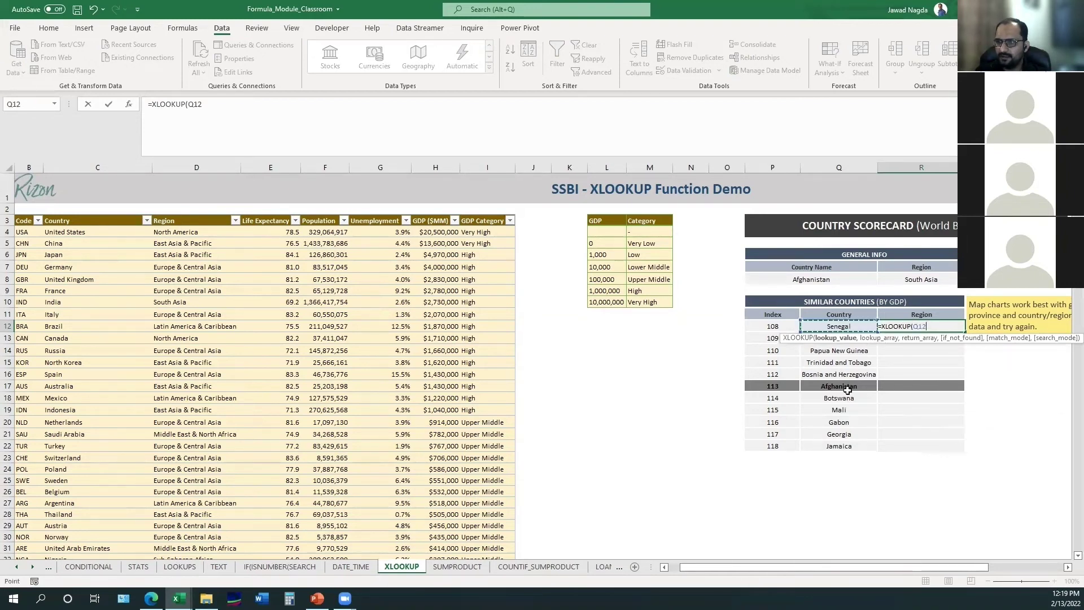
text(#)
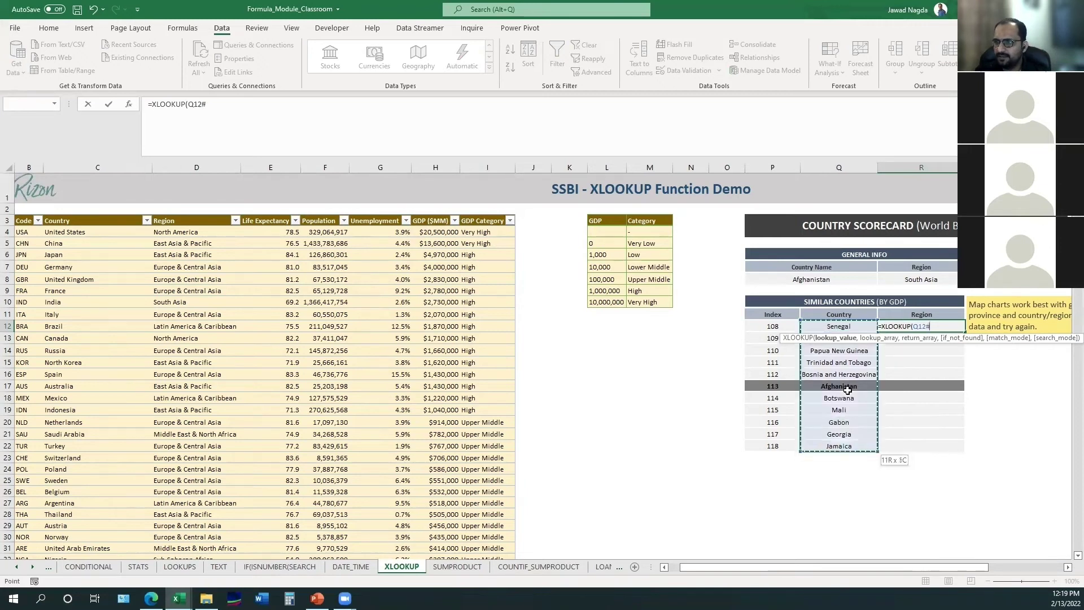
text(,)
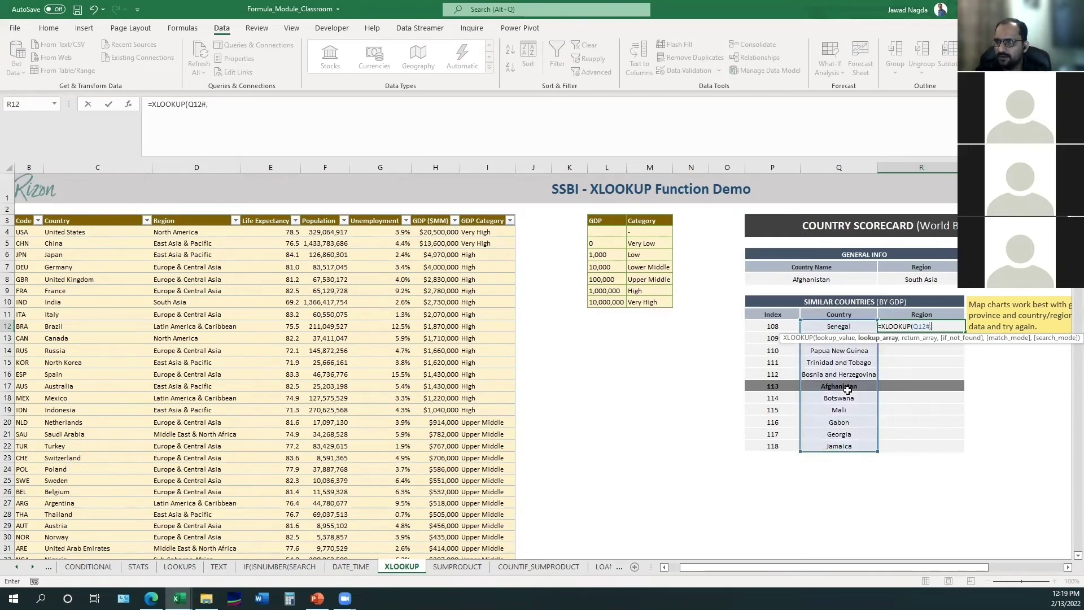
text(Co)
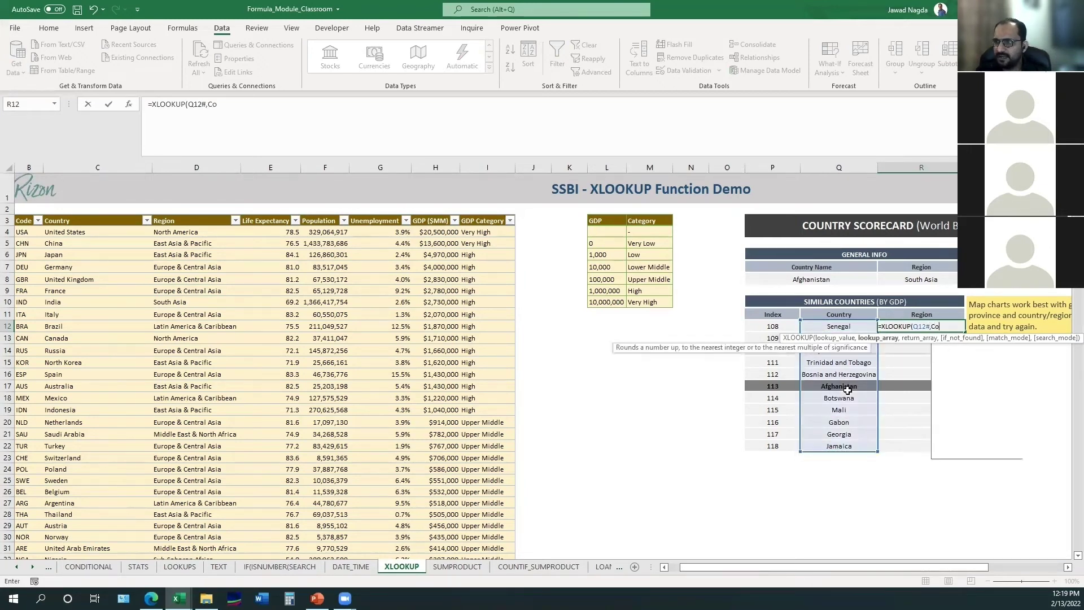
text(untries)
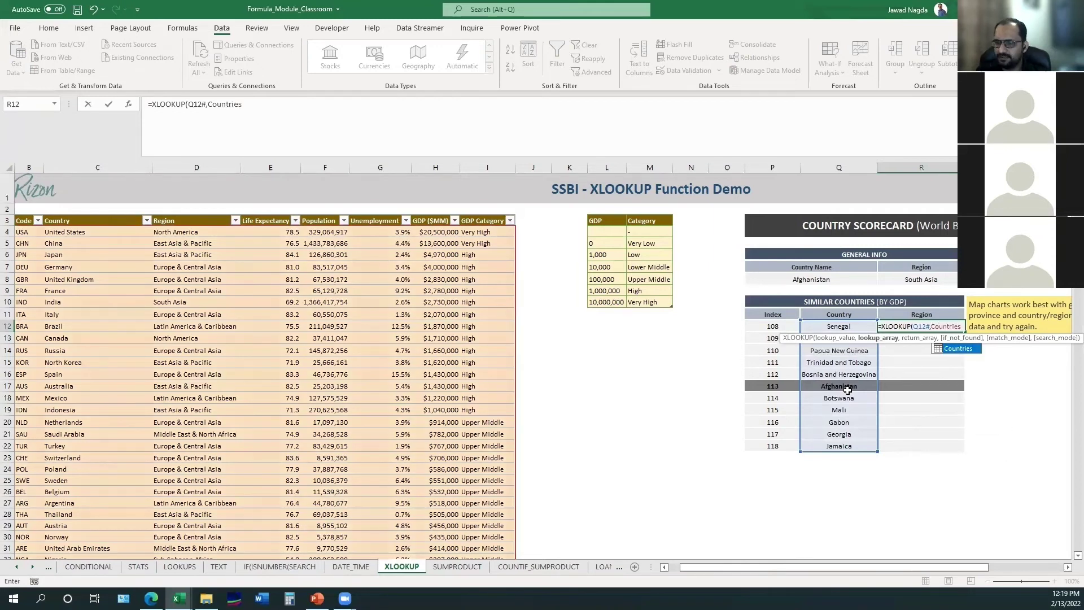
text([Country],)
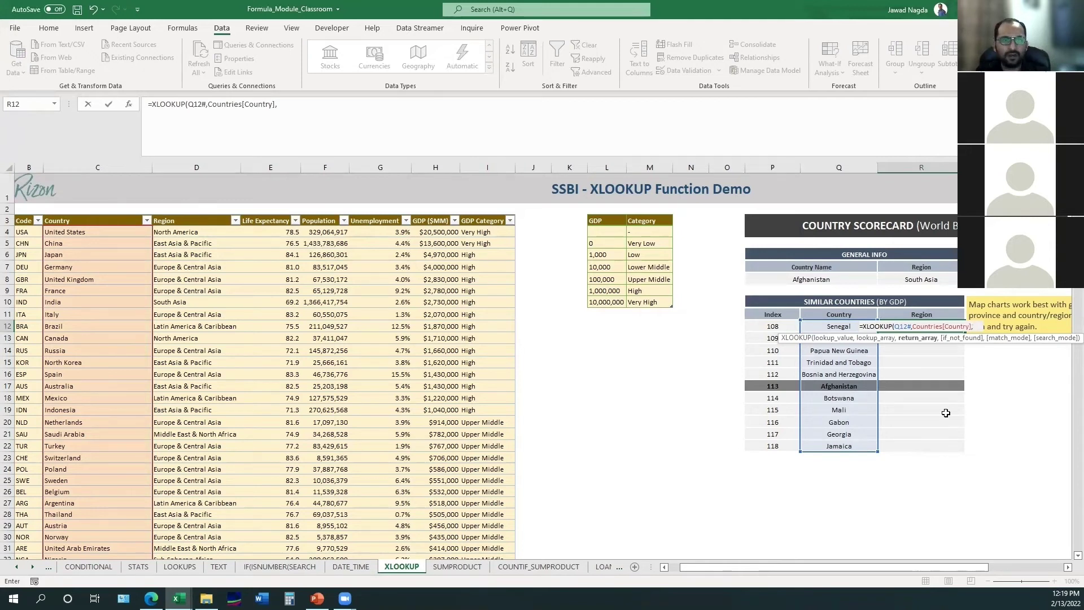
Nest an XLOOKUP as the return array, looking up header R11 in the Countries table's full header row, Countries[#Headers].
text(XLOOKUP()
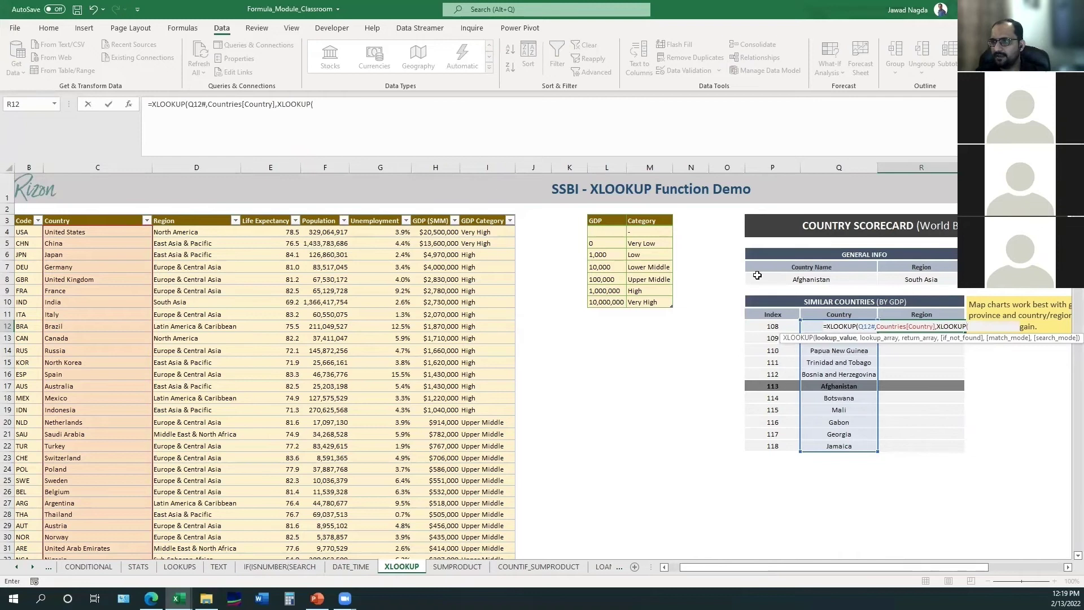
click(923, 316)
text(,)
click(375, 220)
key(Left)
key(Left)
key(Left)
key(Left)
key(Left)
key(Left)
key(ctrl+shift+Right)
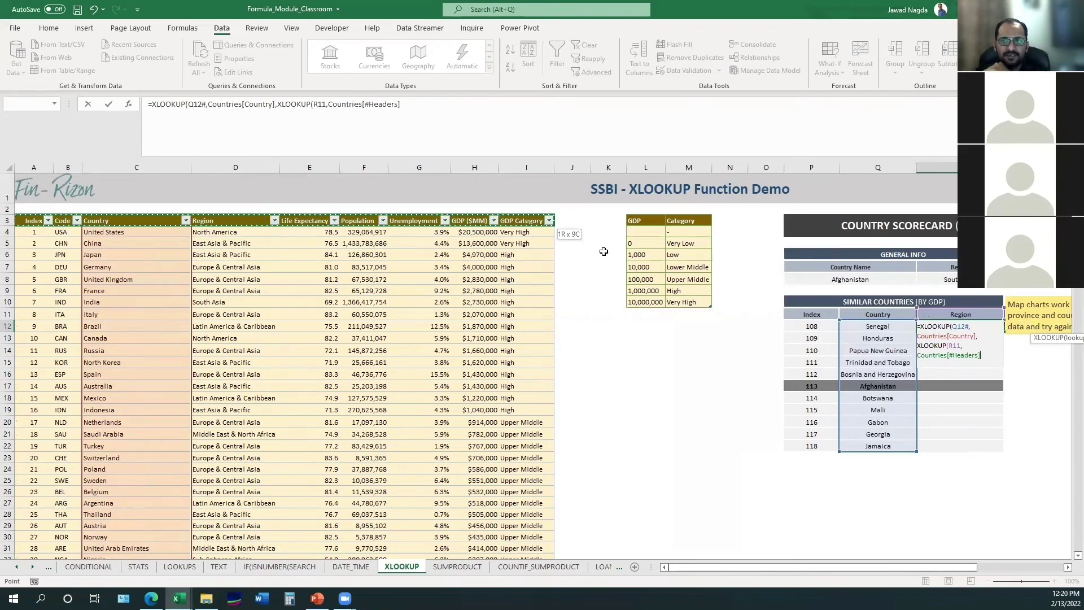
Use the whole Countries table as the nested return array, close both functions and enter the formula in R12.
click(392, 116)
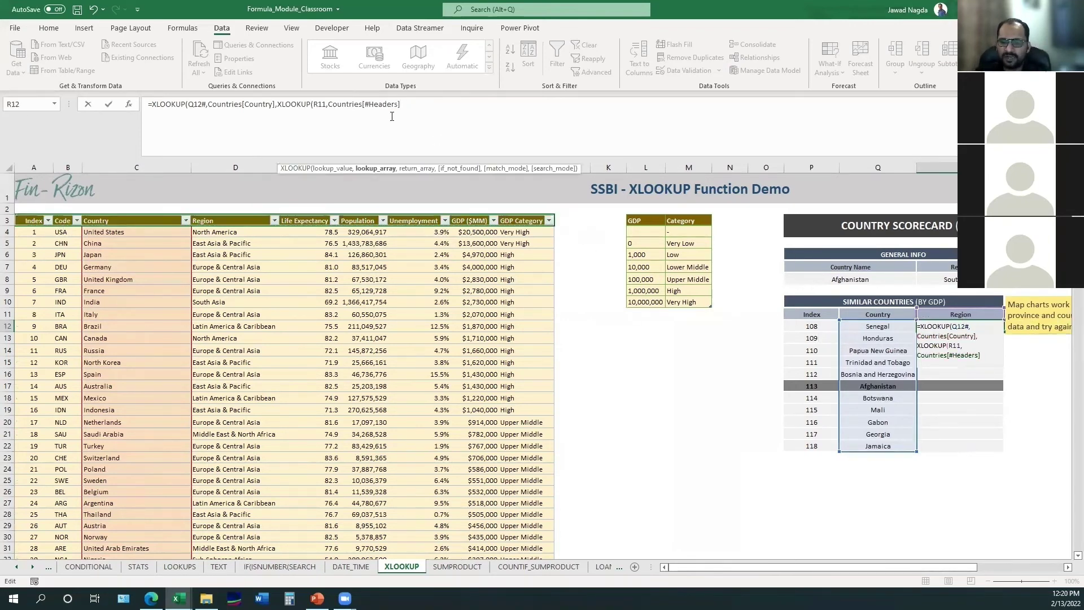
text(,)
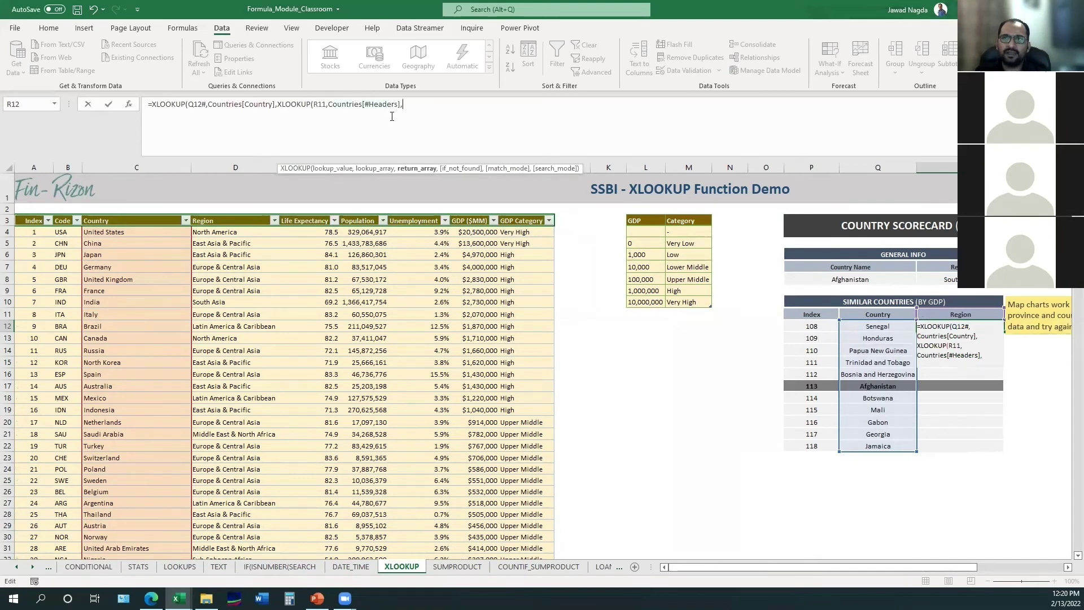
text(Cou)
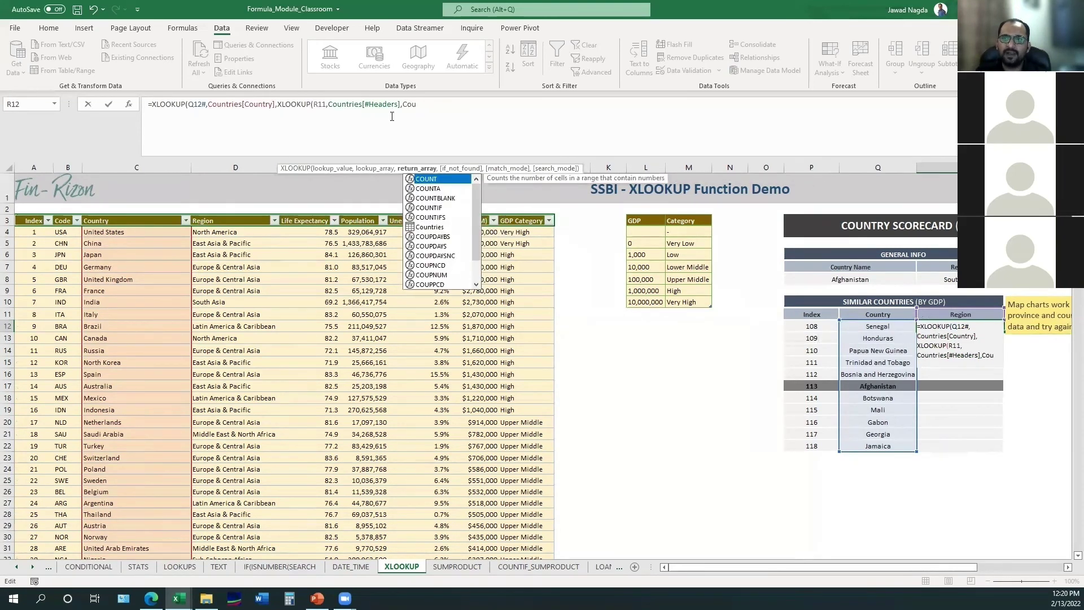
text(ntri)
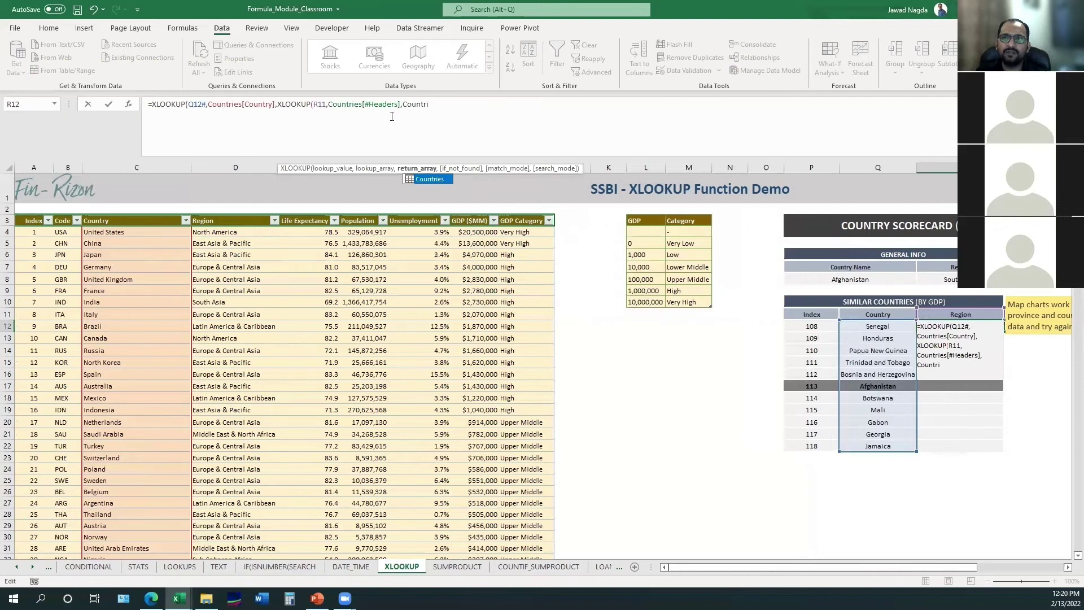
key(Tab)
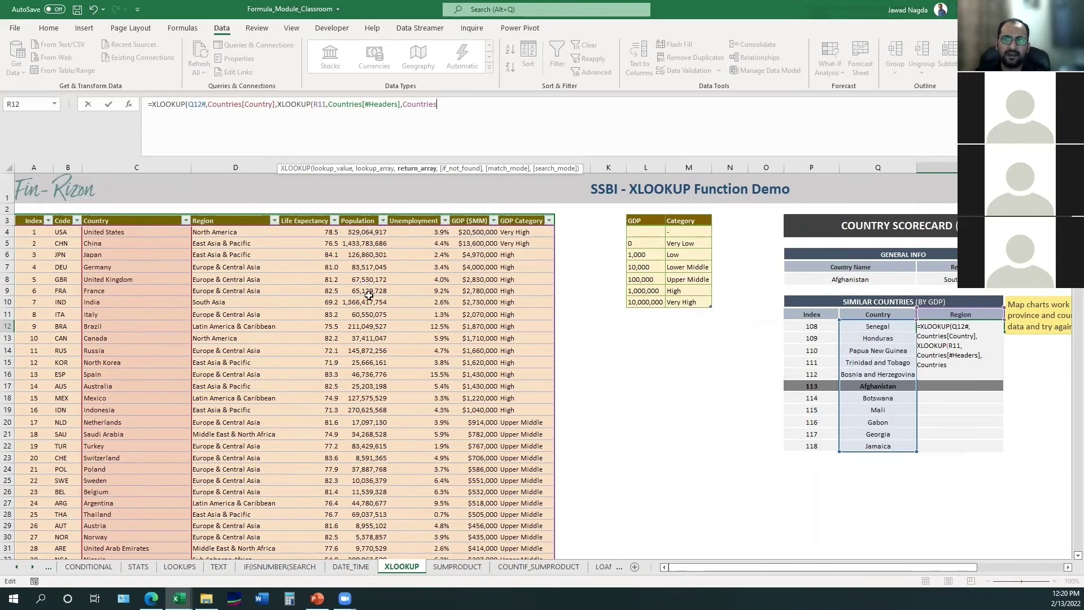
text())
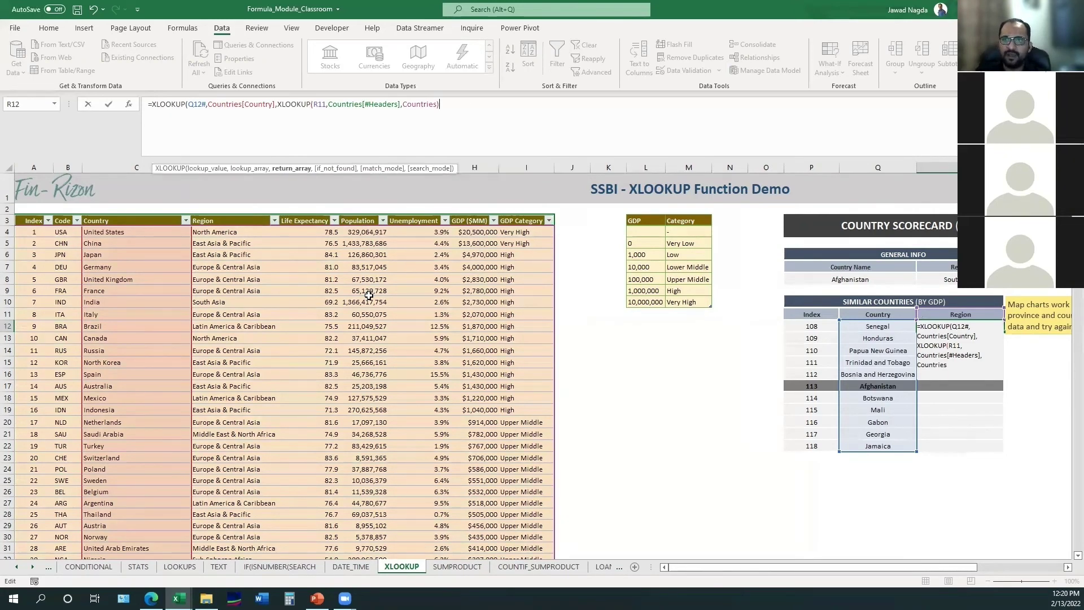
drag(279, 105, 441, 113)
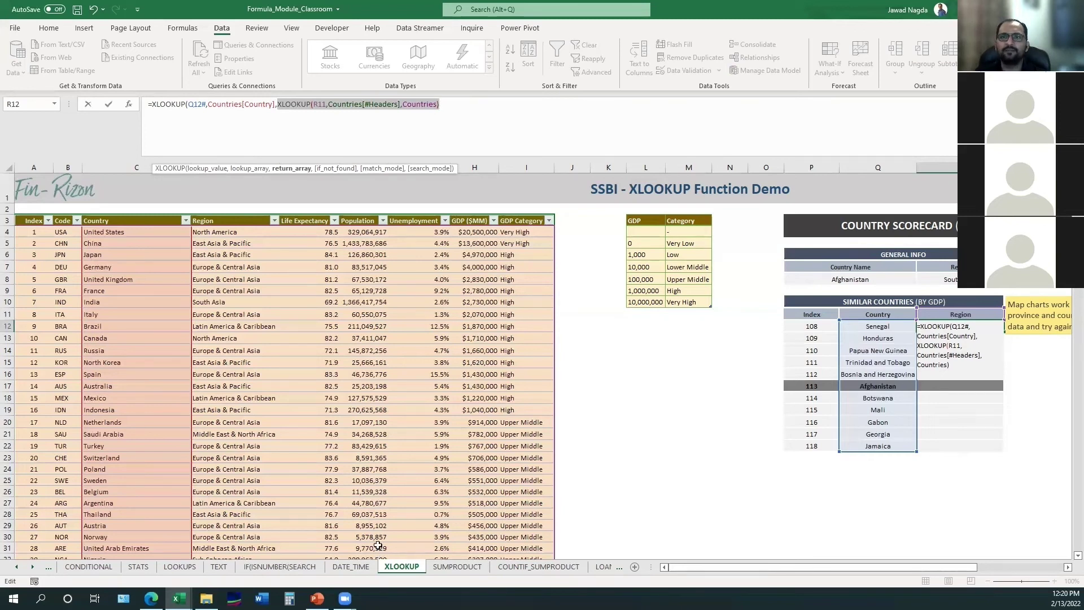
click(465, 113)
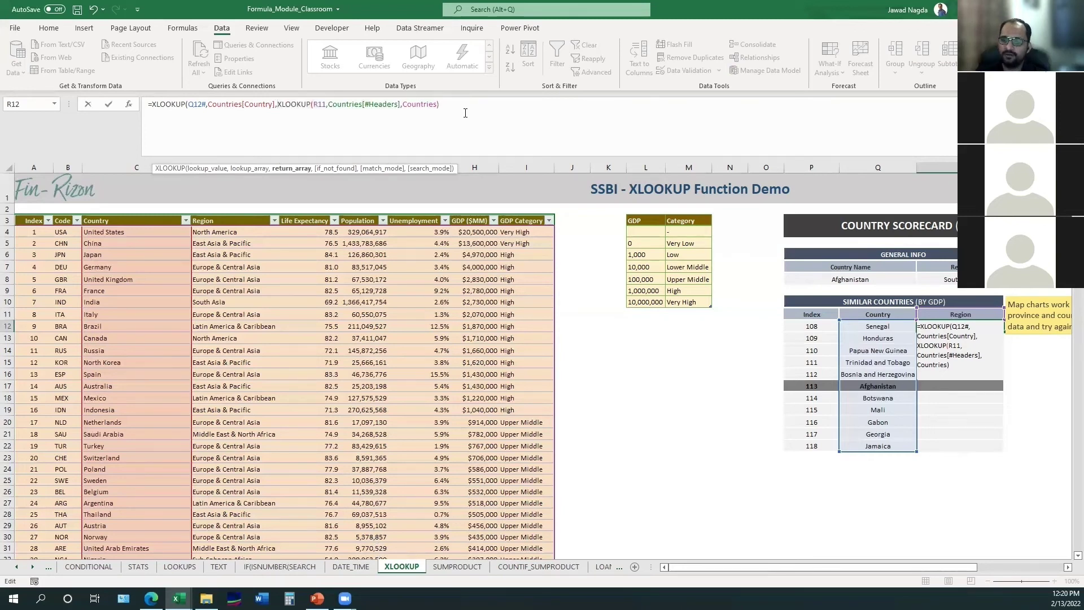
text())
key(Tab)
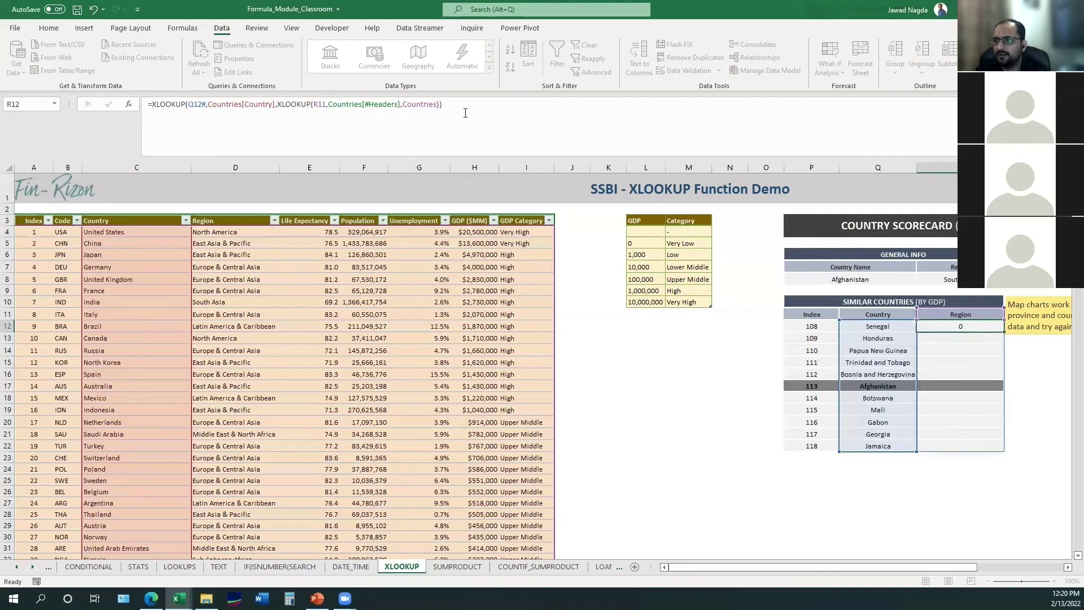
Test the R11 header list by selecting Life Expectancy, Population and finally Unemployment.
key(Left)
key(Left)
key(Up)
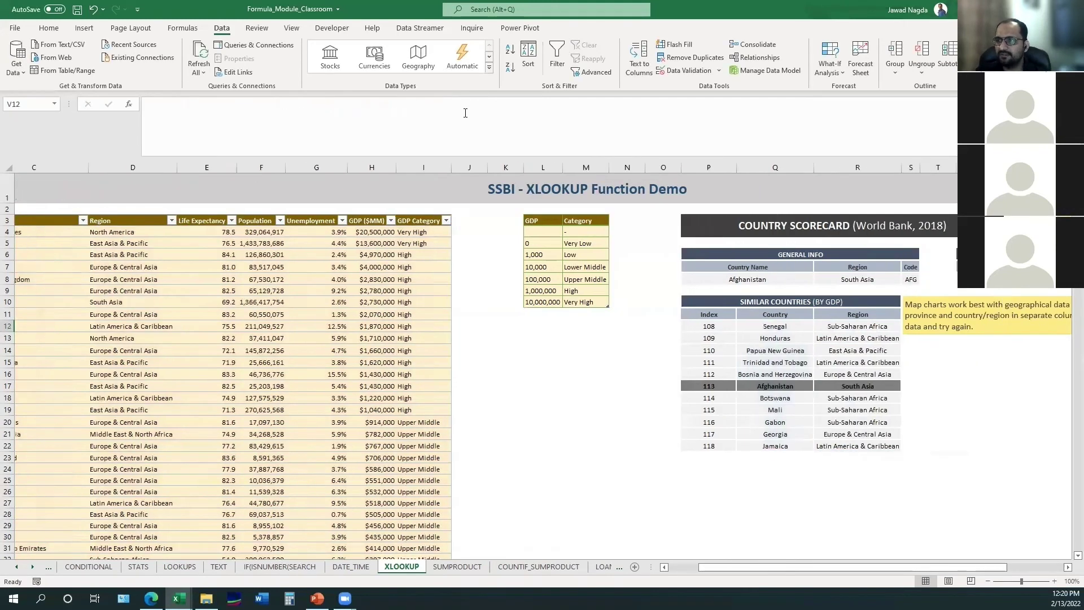
key(alt+Down)
key(Down)
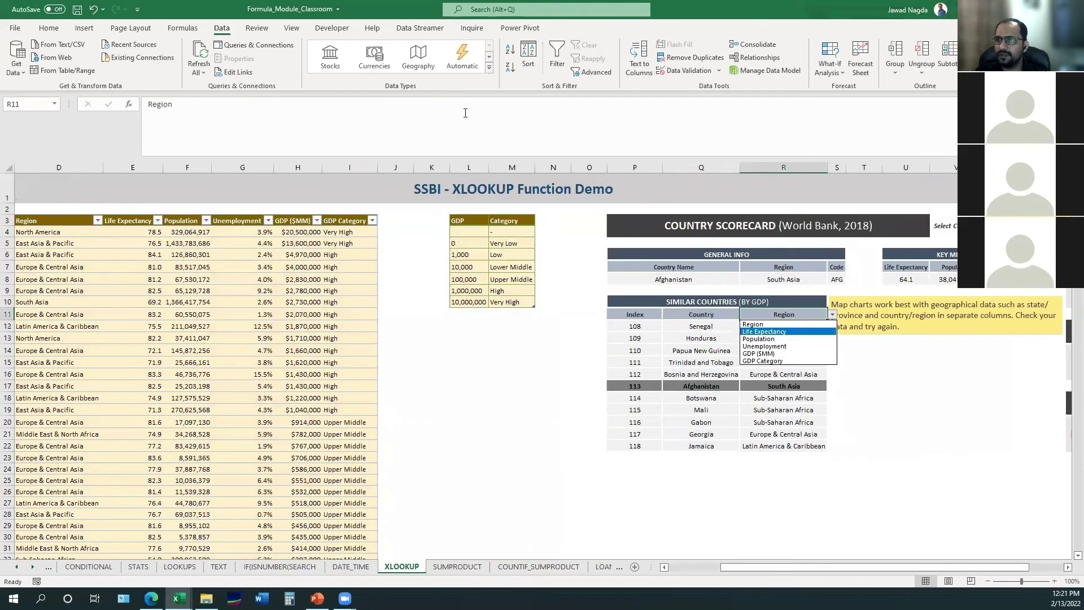
key(Return)
key(alt+Down)
key(Down)
key(Return)
key(alt+Down)
key(Down)
key(Return)
key(alt+Down)
key(Escape)
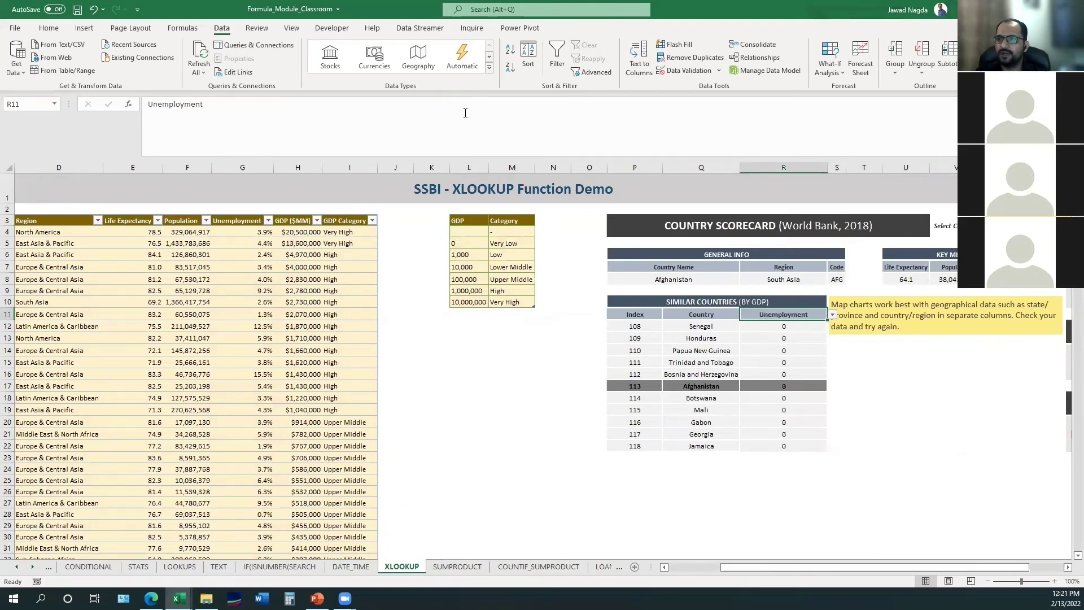
Try percentage formatting on the spilled results beneath the Unemployment header, and undo it.
key(Down)
key(ctrl+shift+Down)
key(alt+h)
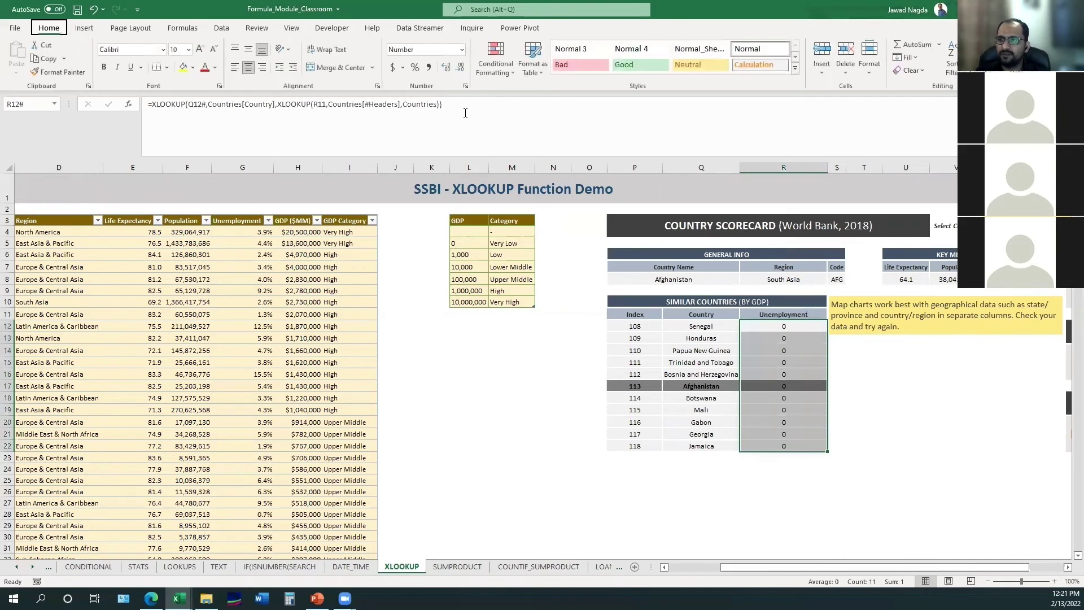
key(p)
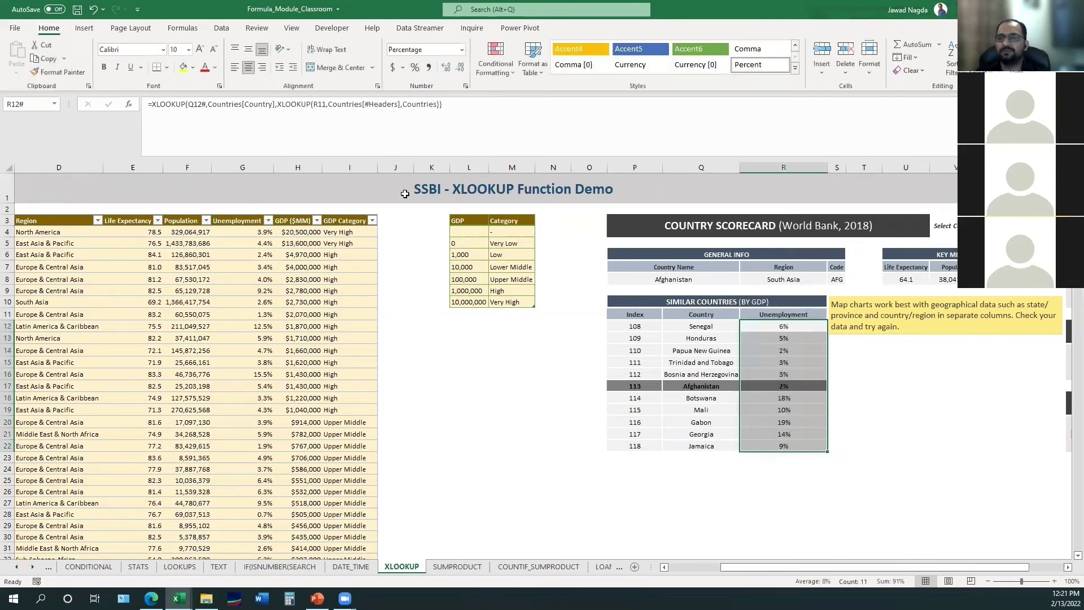
key(Up)
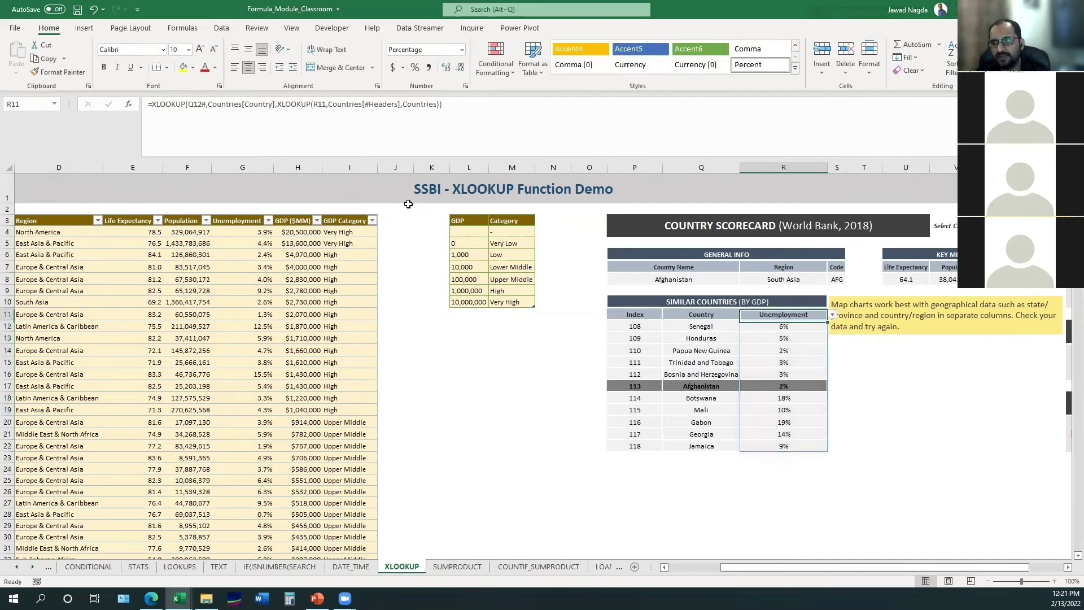
key(ctrl+z)
key(ctrl+z)
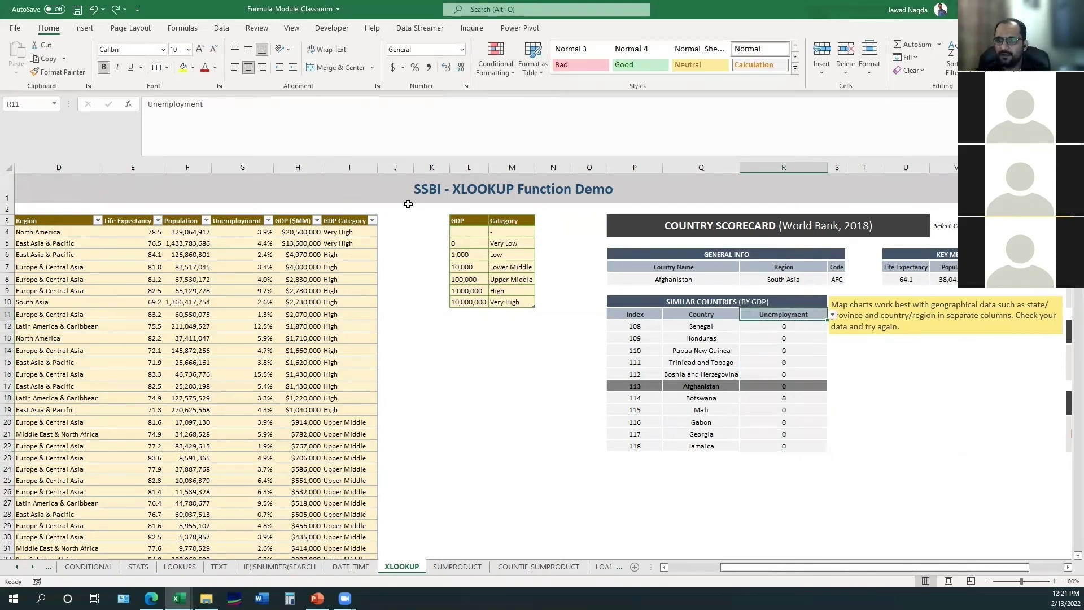
Look across the scorecard row and examine the Country Name formula in P8.
key(Right)
key(Right)
key(Right)
key(Right)
key(Right)
key(Right)
key(Right)
key(Right)
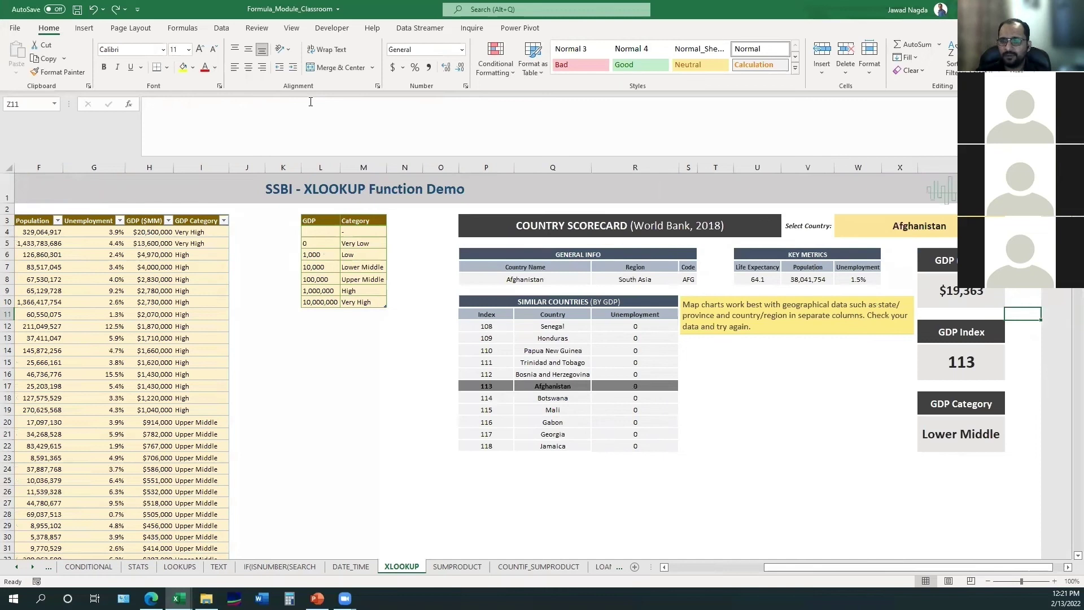
click(564, 279)
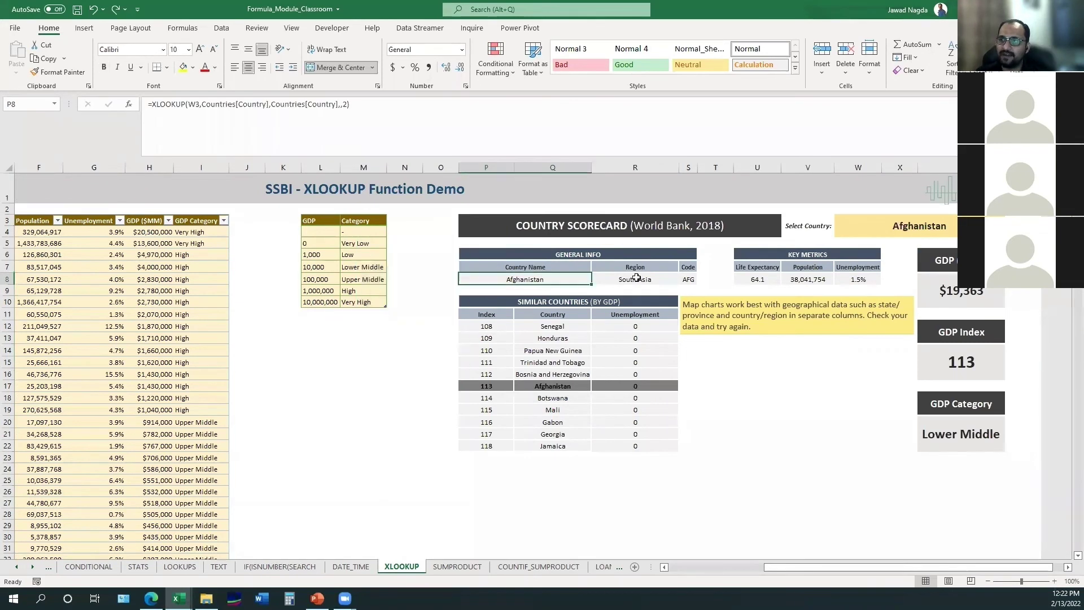
click(946, 230)
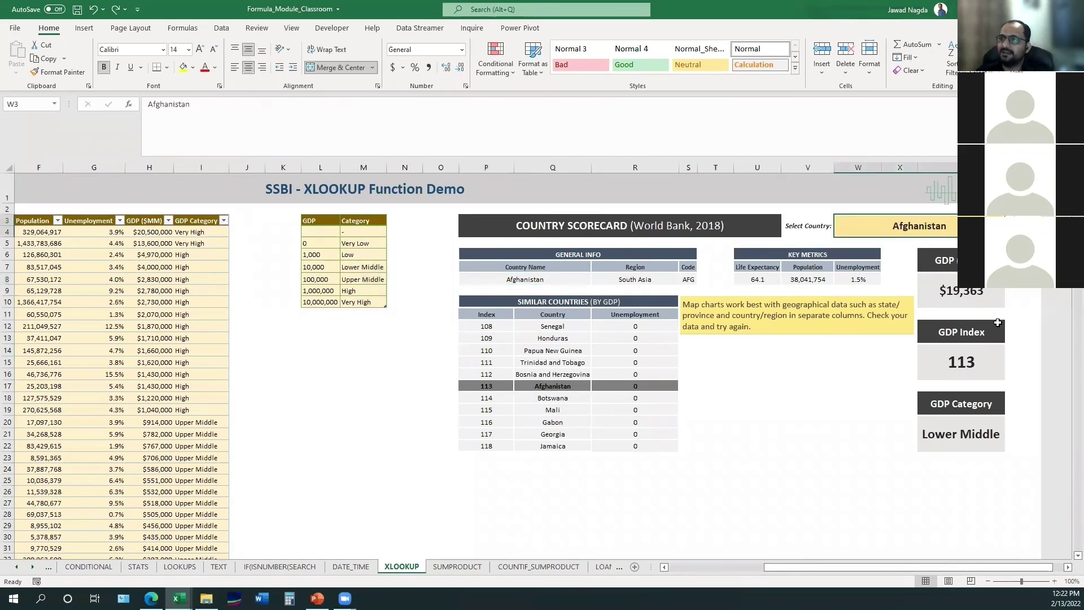
text(Kaz)
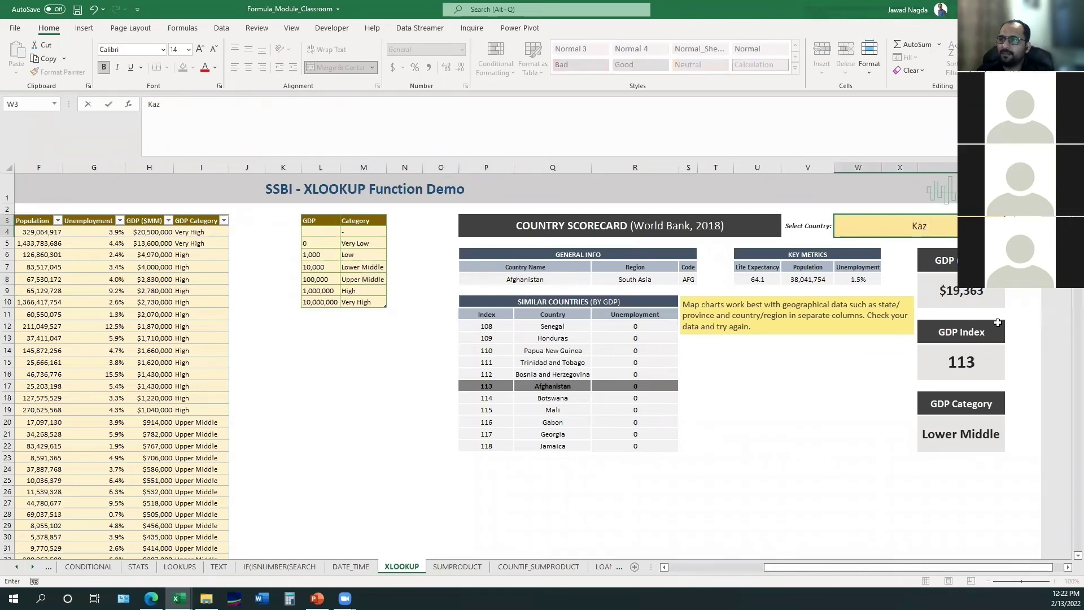
key(Escape)
key(alt+Down)
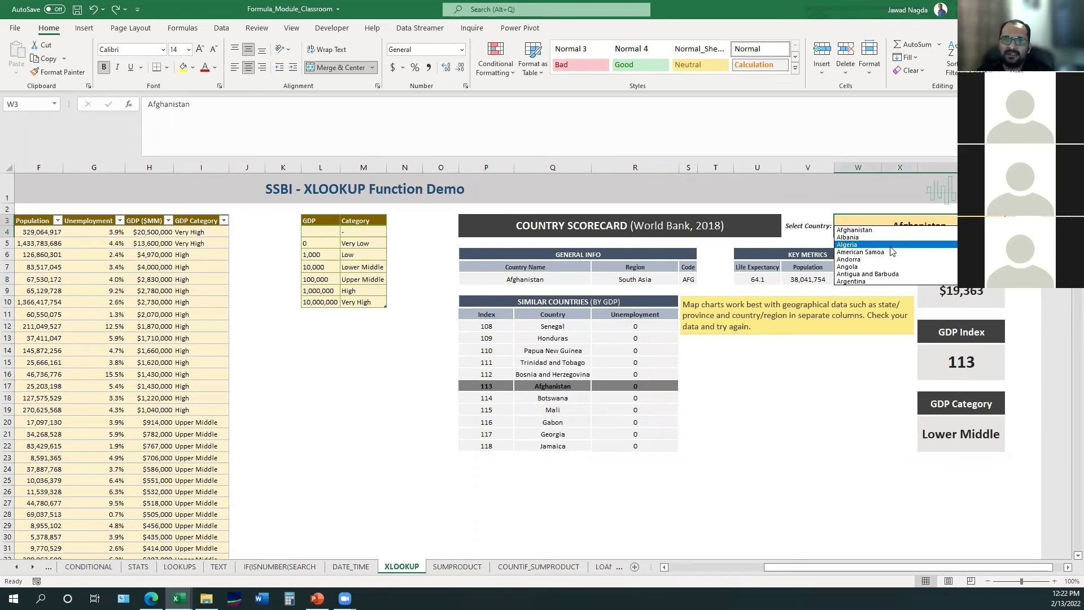
key(Escape)
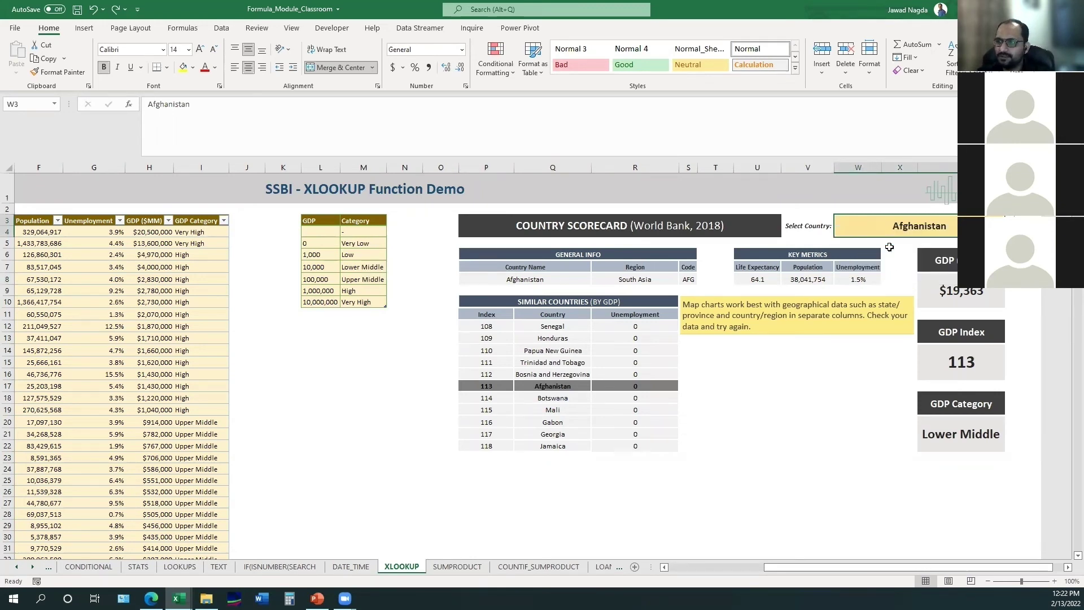
key(alt+Down)
scroll(896, 255, down, 10)
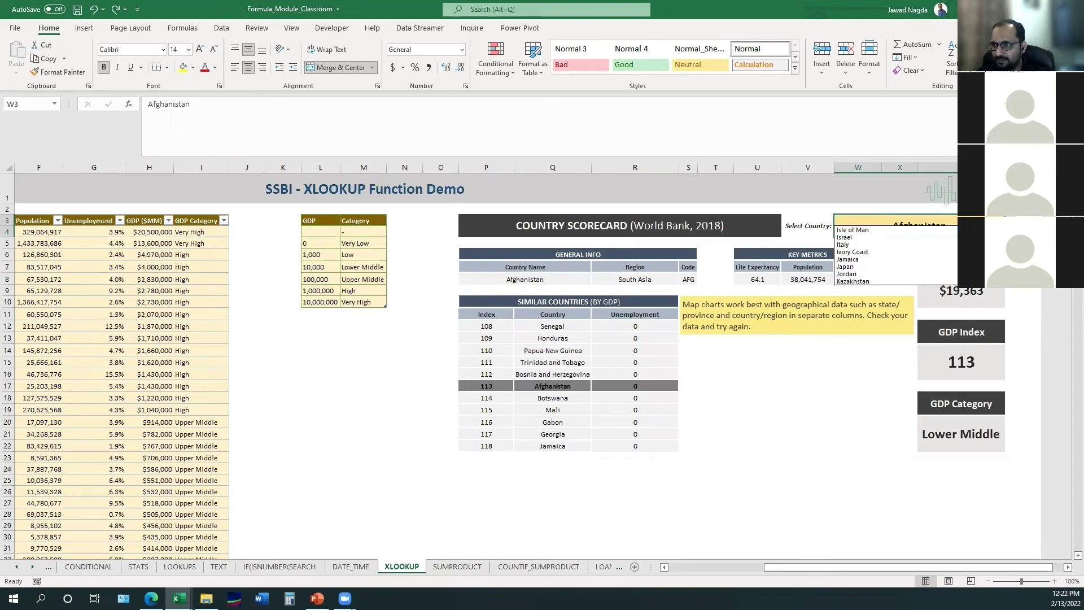
scroll(896, 255, up, 10)
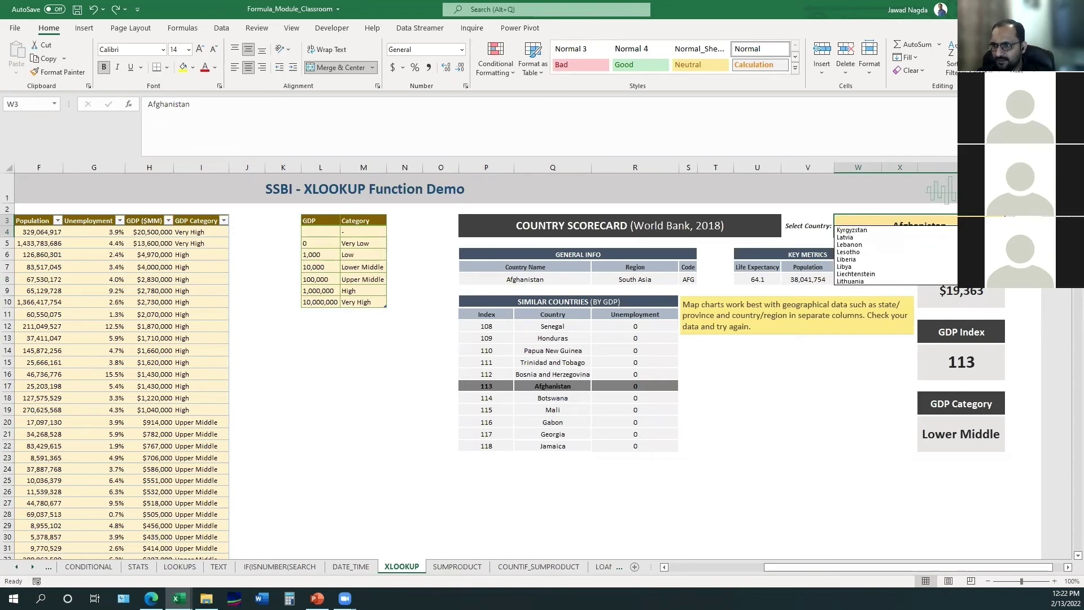
key(Escape)
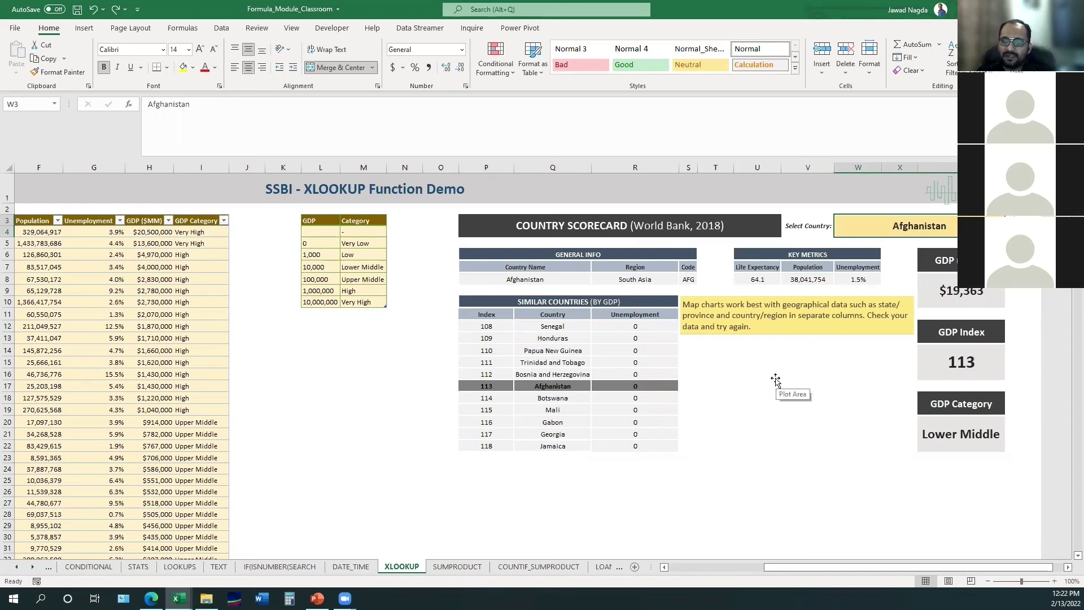
Test wildcard matching by entering Kaz* as the selected country in W3, and examine the Country Name formula in P8.
text(Kaz)
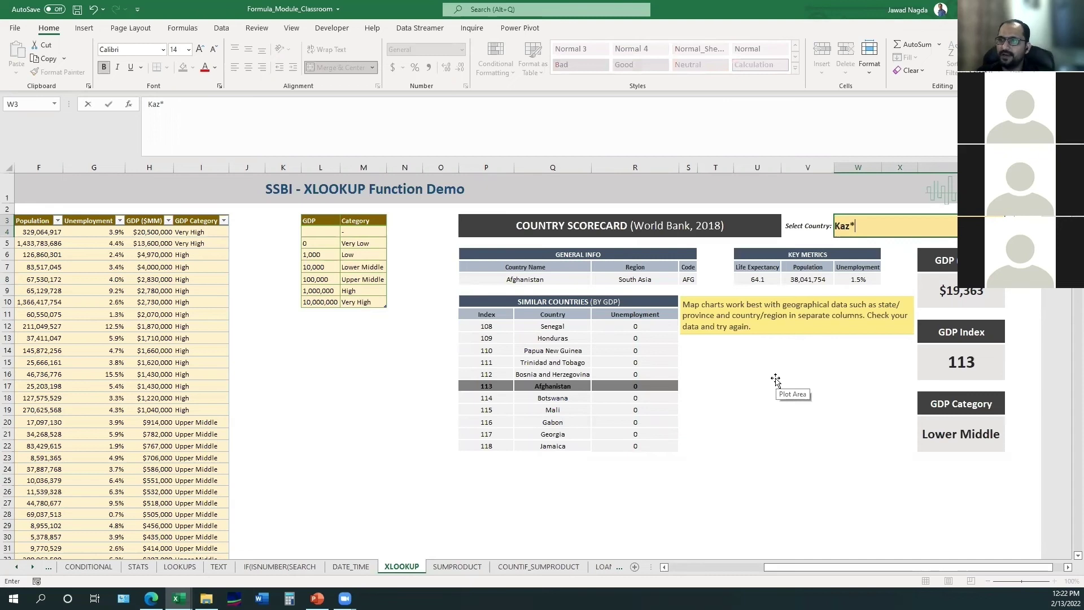
text(*)
key(Return)
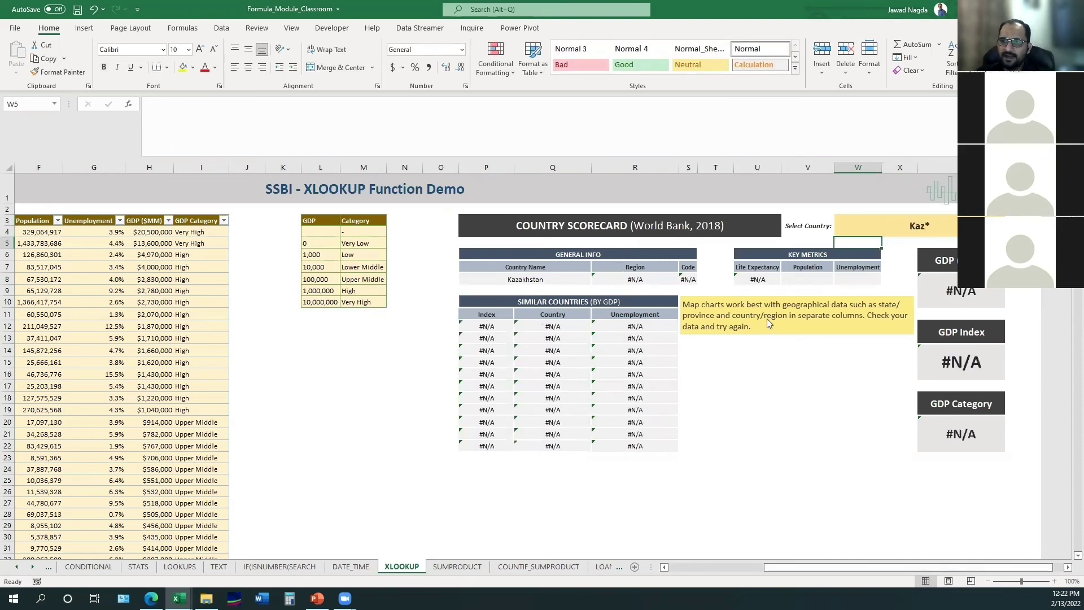
click(541, 281)
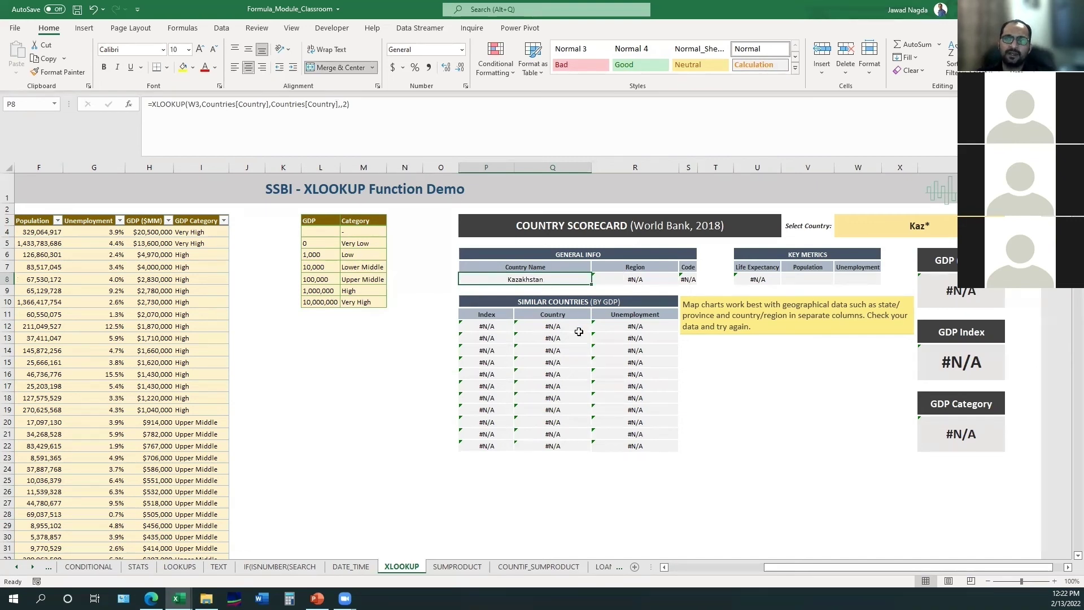
Replace the selected country in W3 with Kazakhstan.
key(Right)
key(Right)
key(Right)
key(Right)
key(Up)
key(Up)
key(Up)
key(Right)
key(Up)
key(Right)
key(Delete)
text(Kaz)
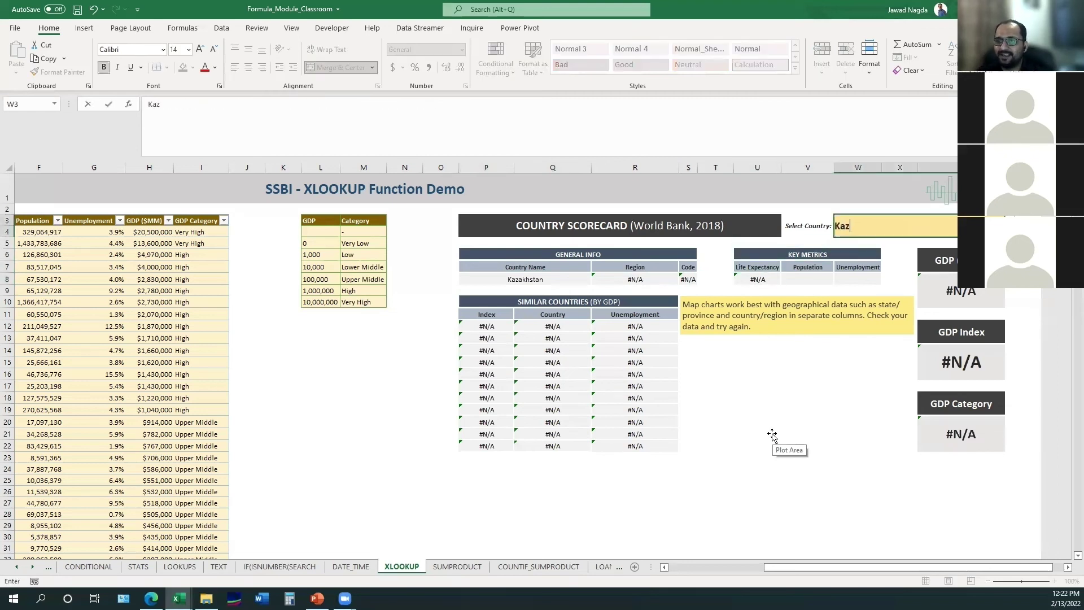
text(akhstan)
key(Return)
key(Down)
key(Down)
key(Down)
key(Down)
key(Down)
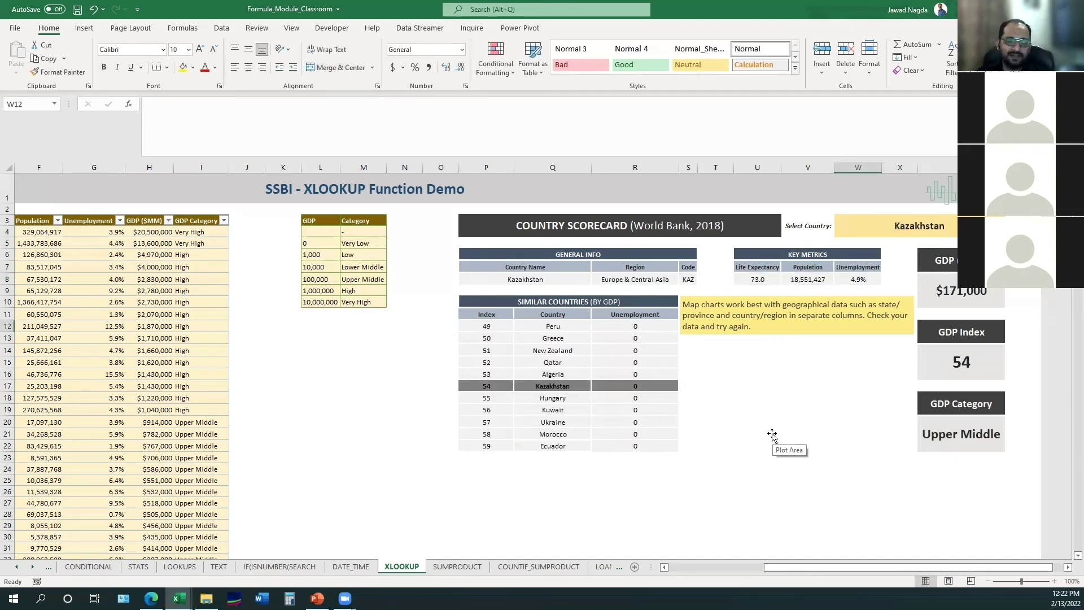
Remove the broken series Series1 from the data source of the map chart beside the Similar Countries table.
click(756, 407)
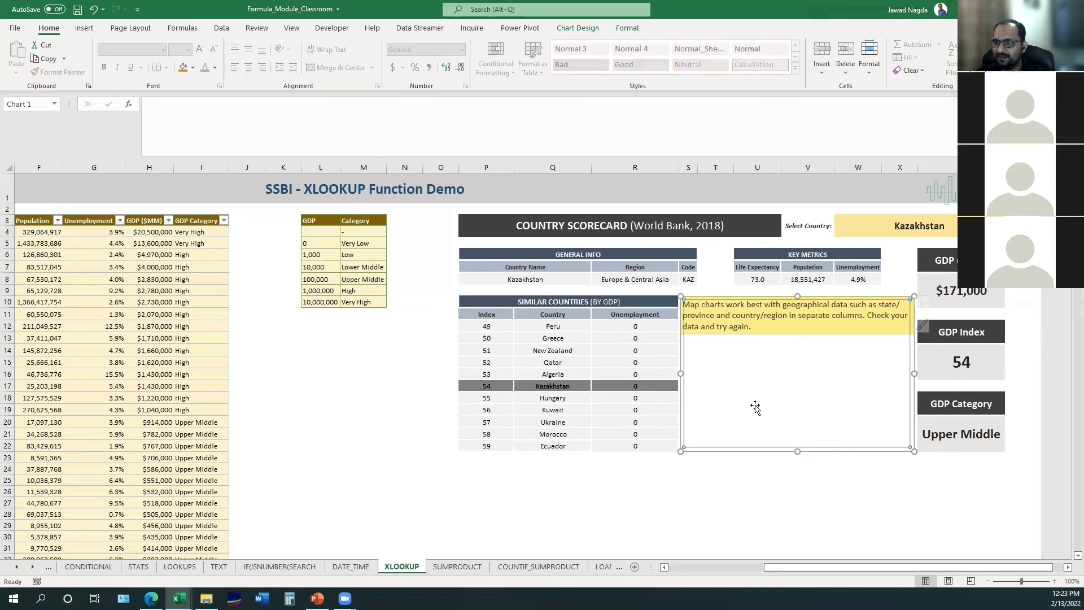
right_click(756, 407)
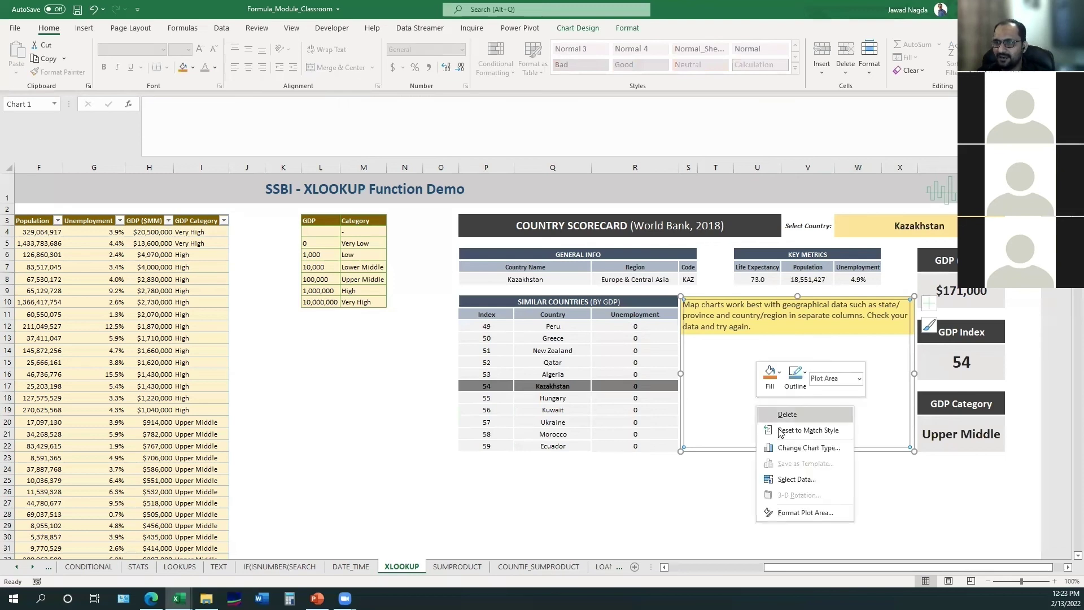
click(796, 479)
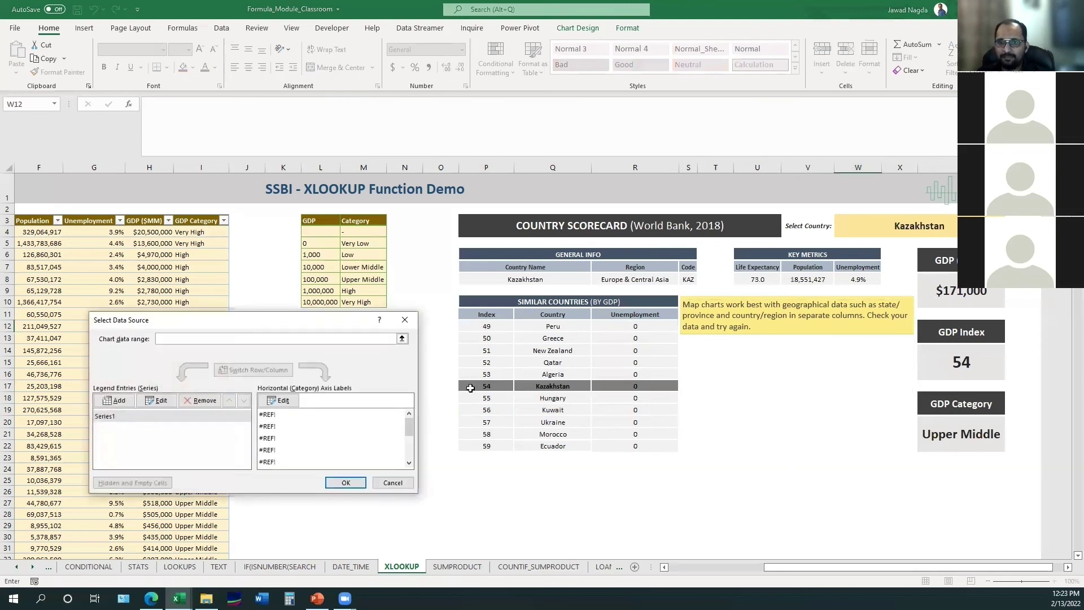
click(201, 402)
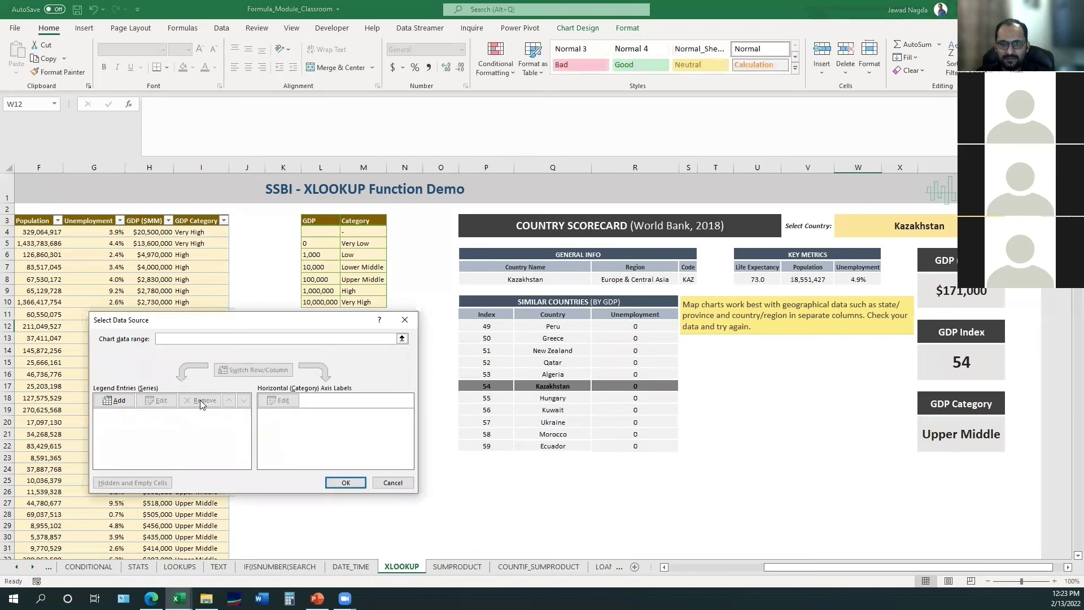
click(358, 487)
Add a series to the map chart's data source, with R11 as its name and R12:R22 as its values.
click(86, 26)
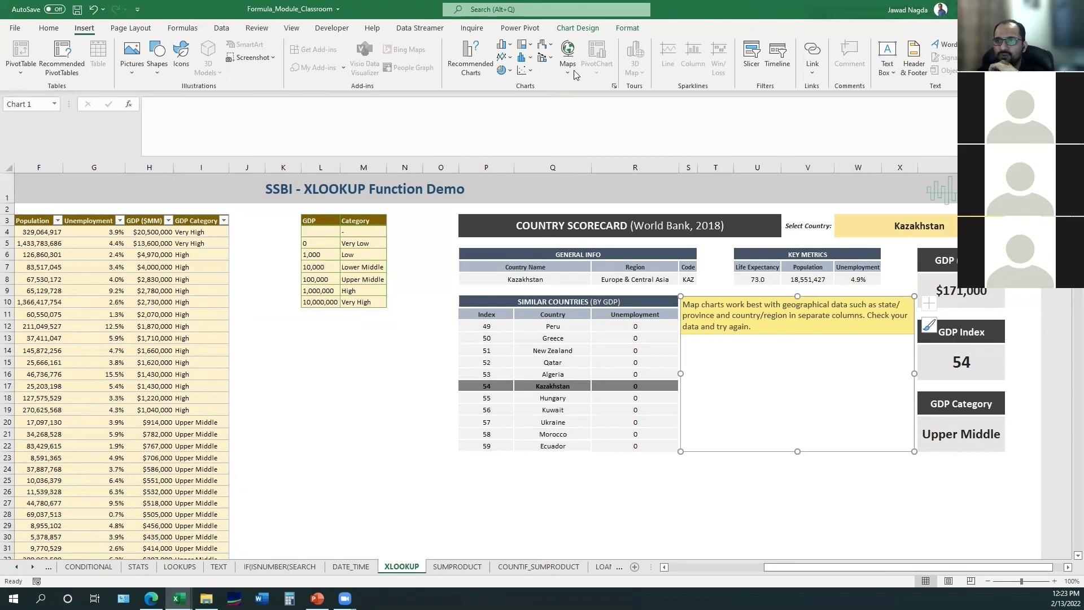
right_click(818, 352)
click(859, 424)
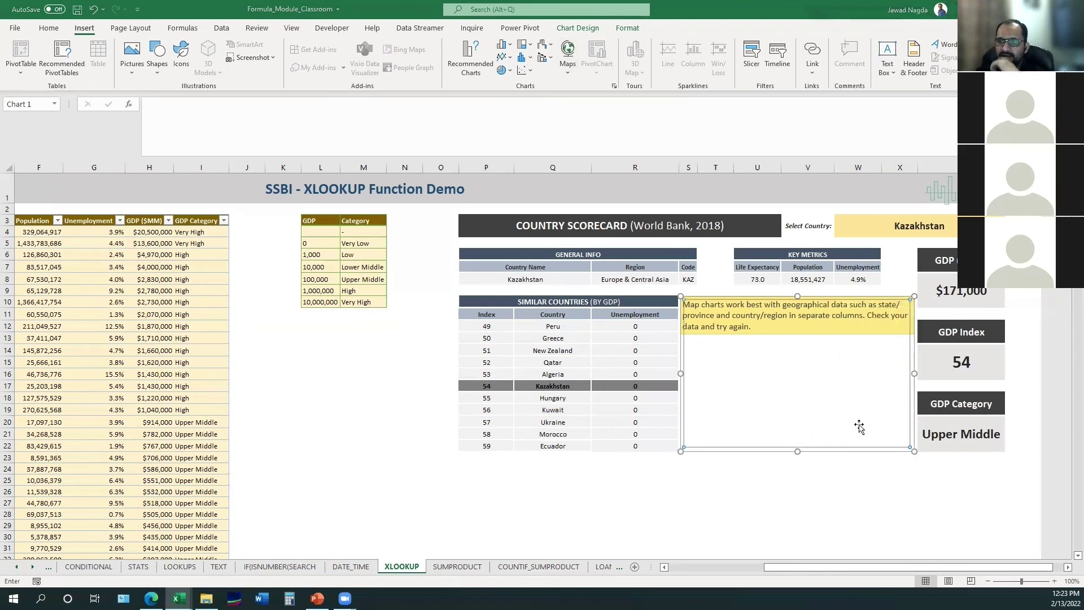
click(115, 400)
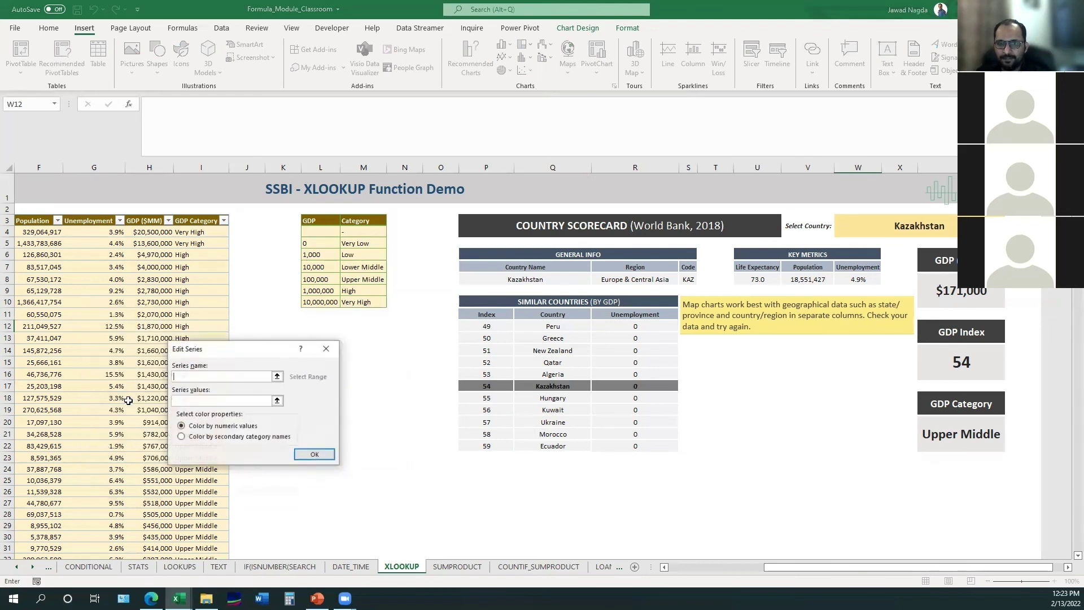
click(277, 376)
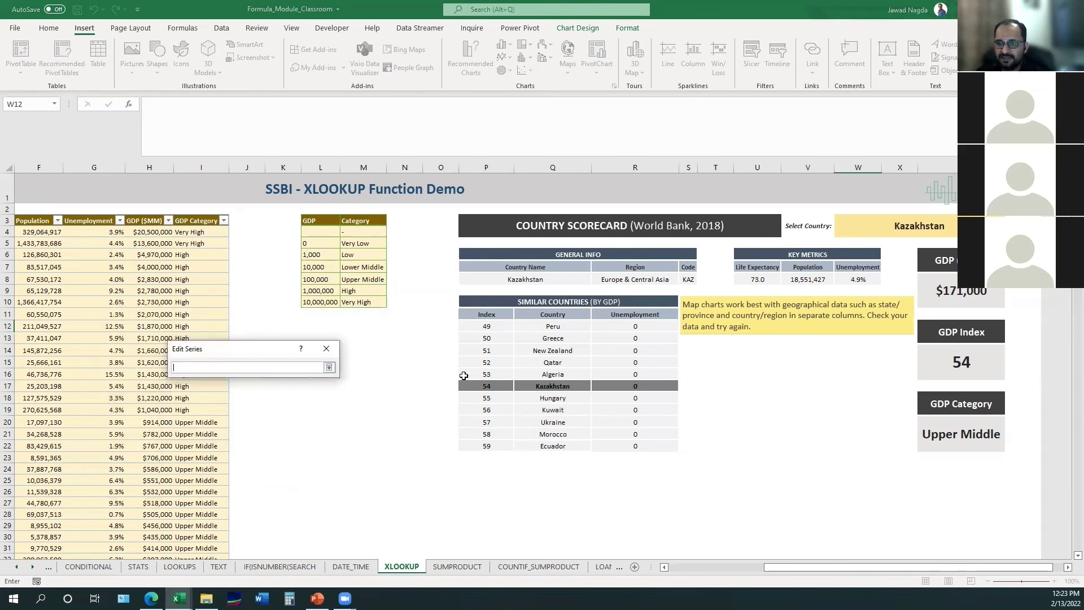
click(635, 314)
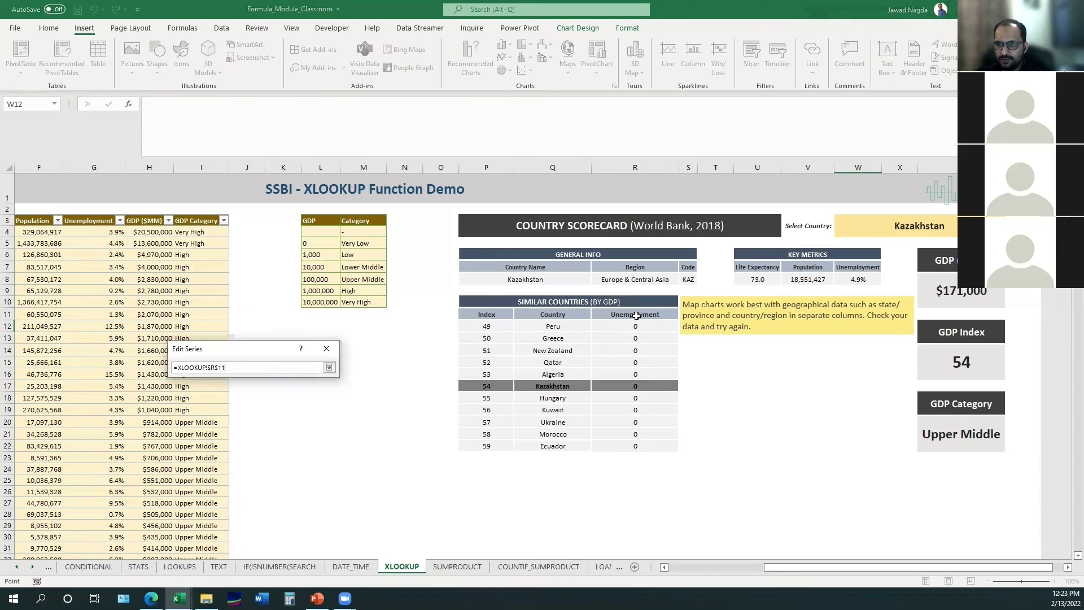
click(328, 368)
click(293, 402)
drag(621, 332, 637, 447)
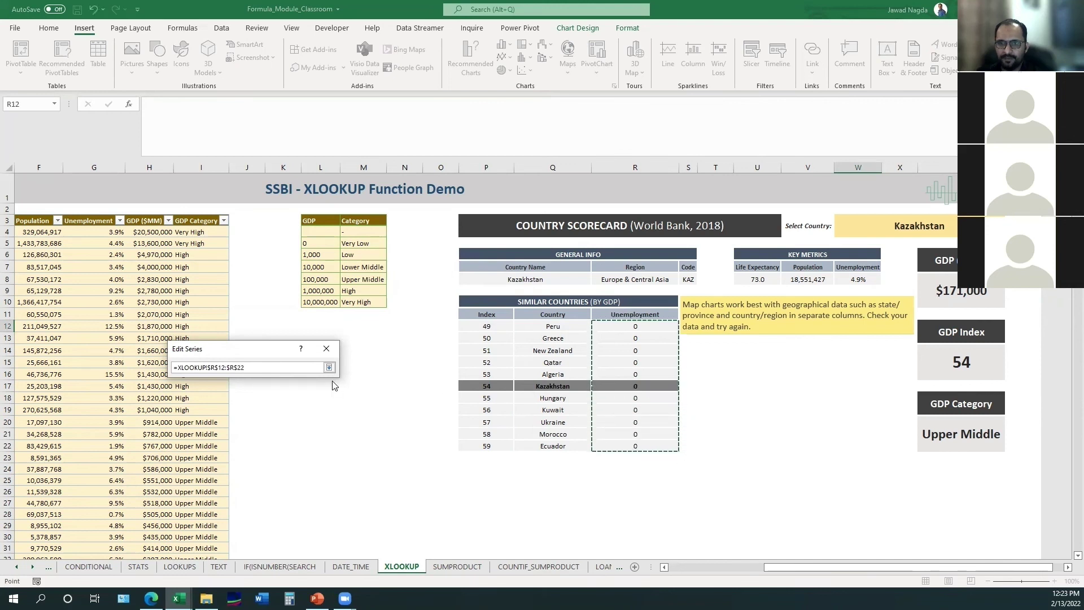
click(329, 368)
click(319, 455)
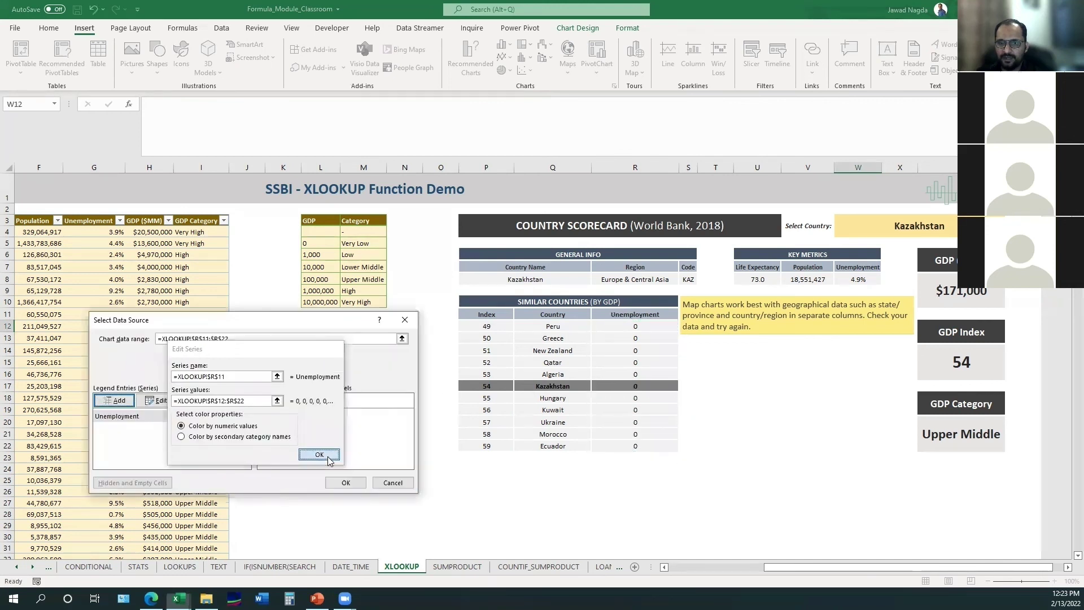
Use the country names in Q12:Q22 as the map chart's axis labels and apply the data source.
click(284, 402)
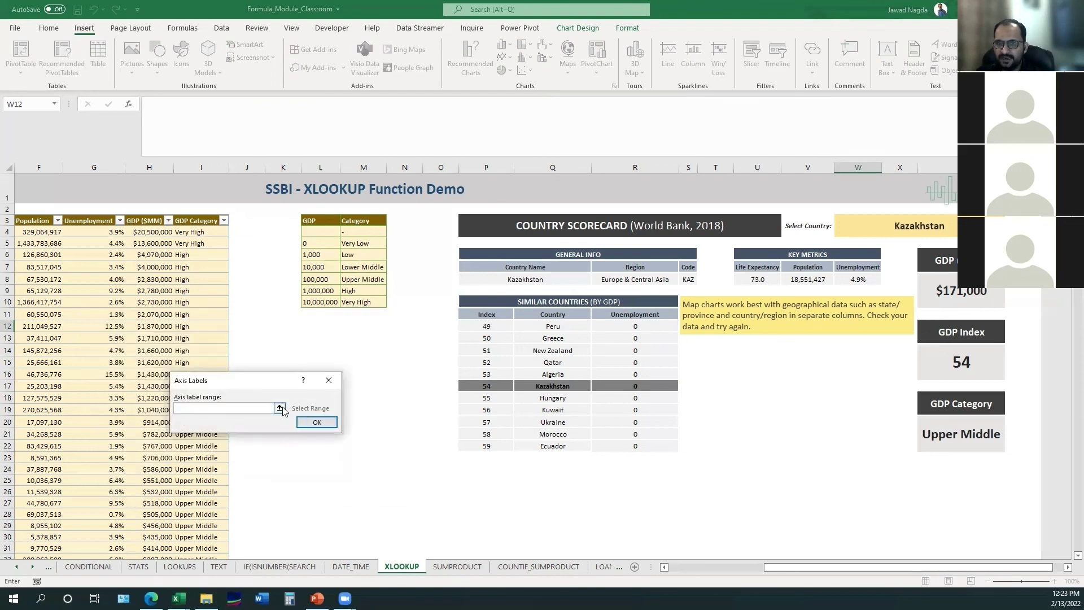
click(279, 408)
drag(536, 327, 566, 446)
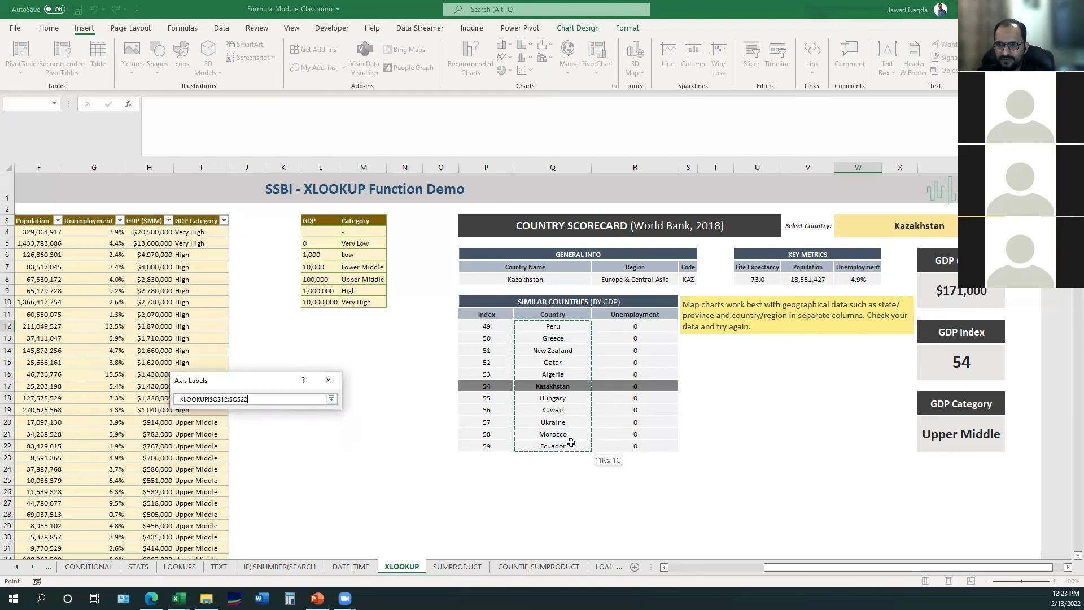
click(332, 398)
click(309, 430)
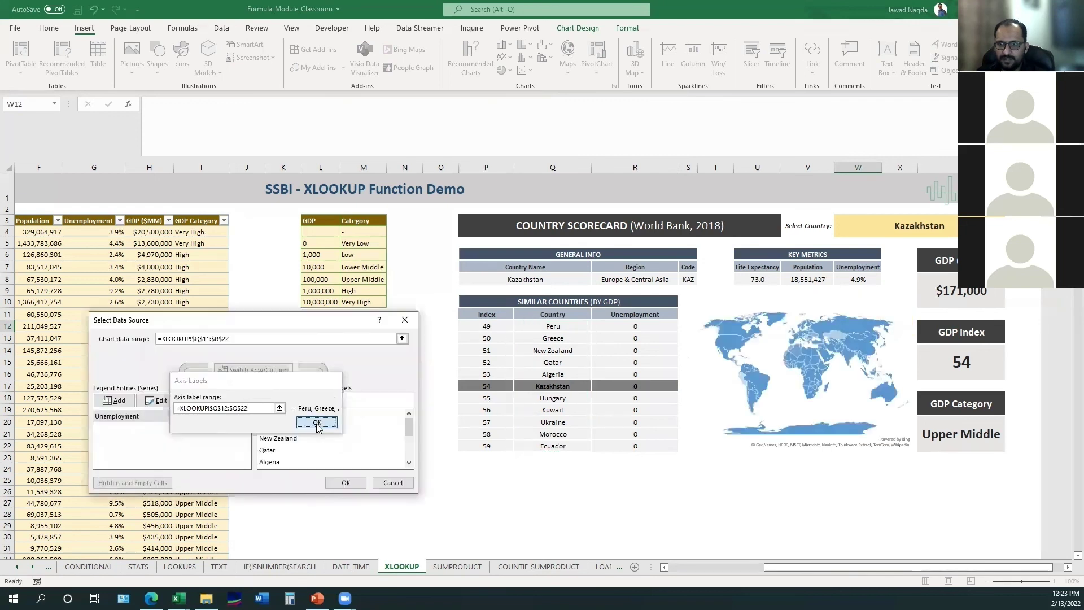
click(345, 479)
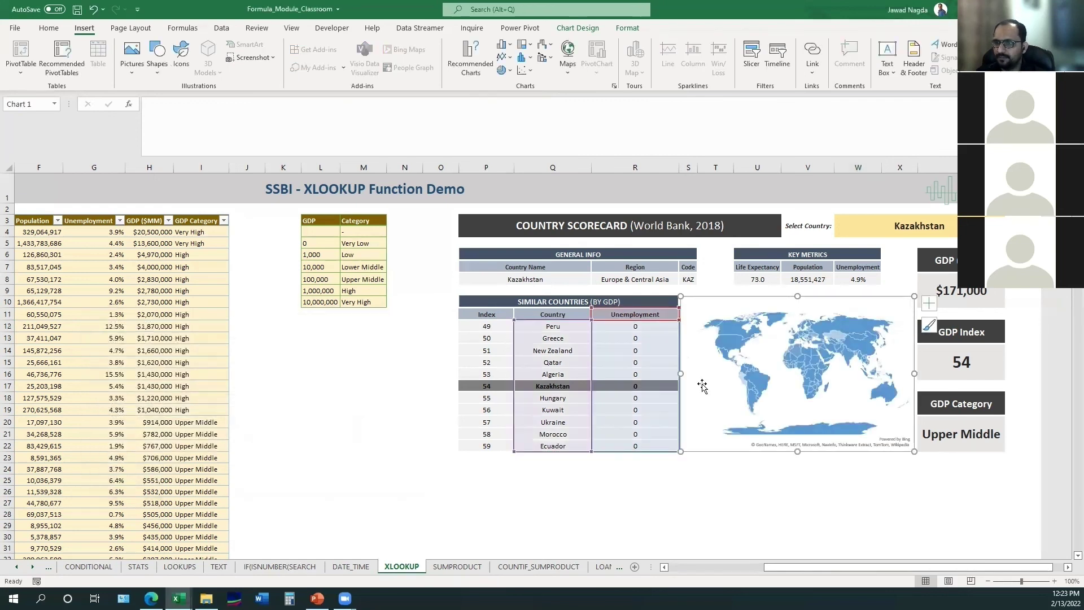
click(778, 477)
Switch the selectable header in R11 of the Similar Countries table to Region.
click(653, 395)
key(ctrl+Up)
key(alt+Down)
key(Down)
key(Up)
key(Up)
key(Up)
key(Up)
key(Return)
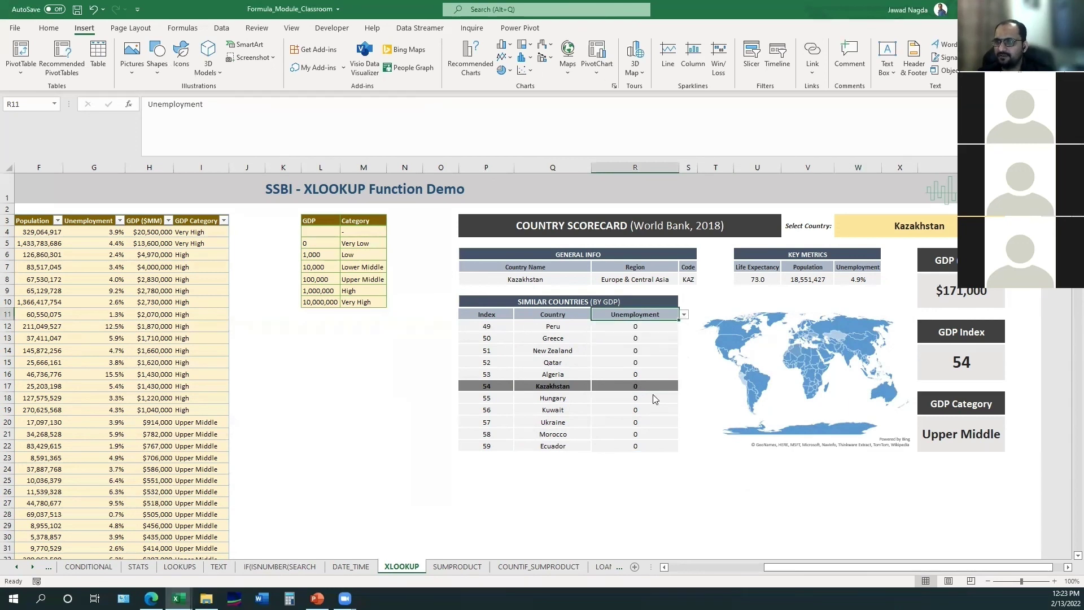
key(Left)
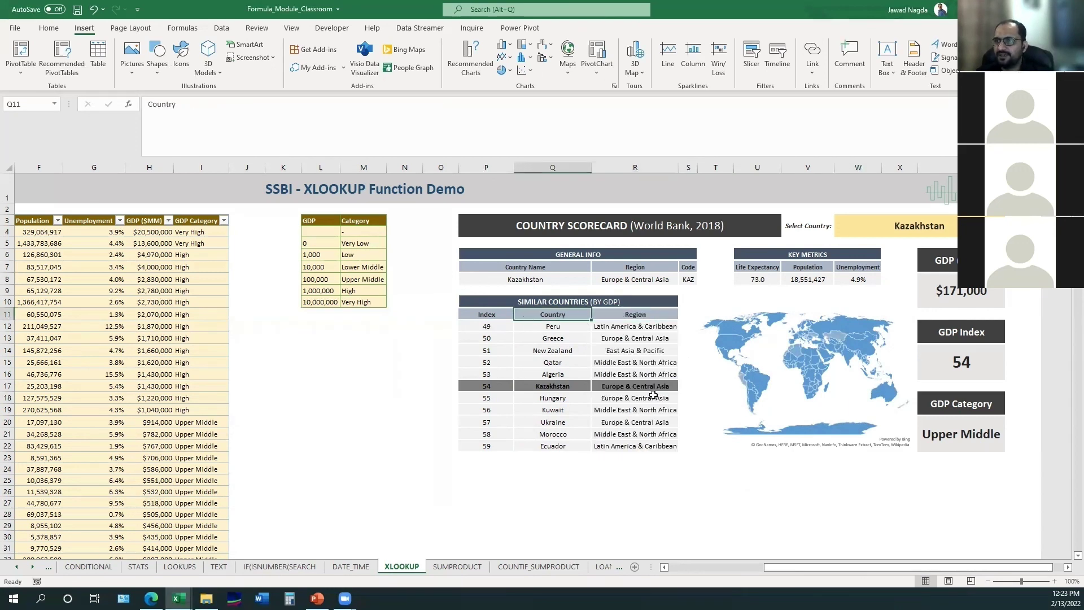
Set the selected country in W3 to United States.
click(915, 232)
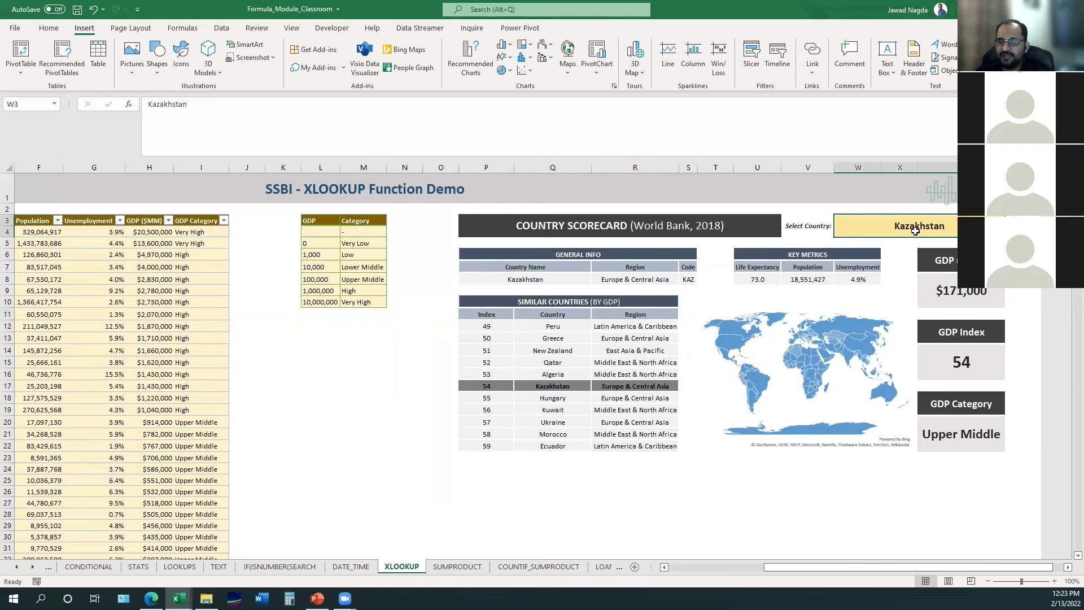
text(United States)
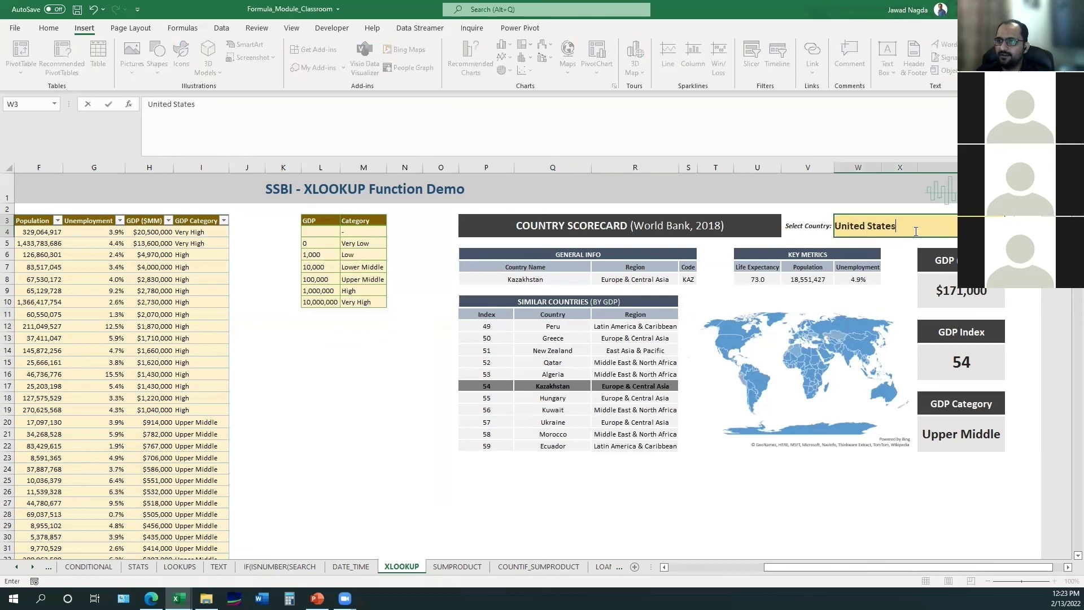
key(Return)
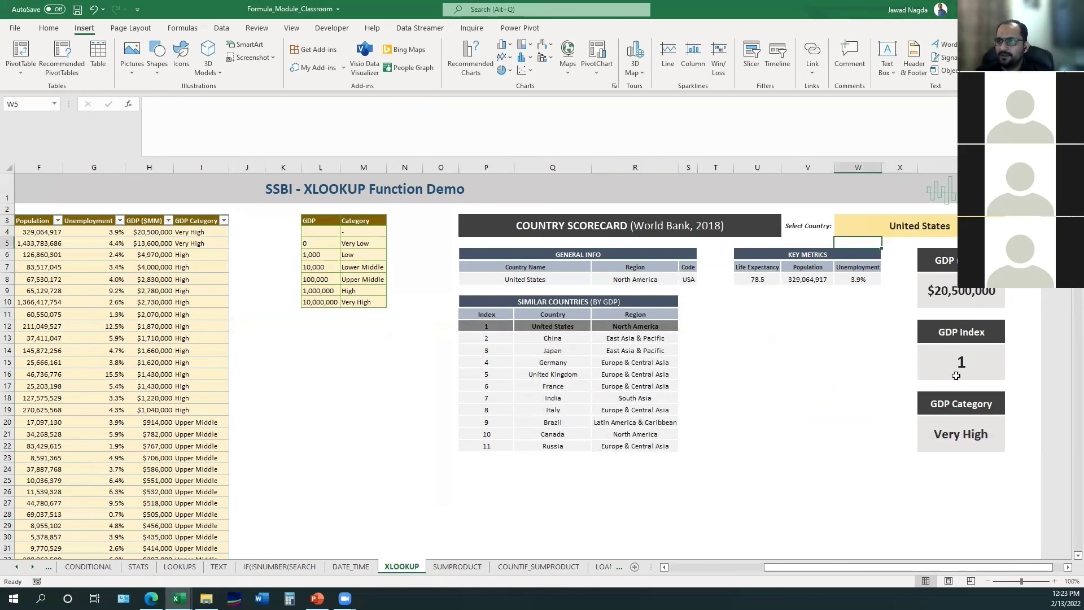